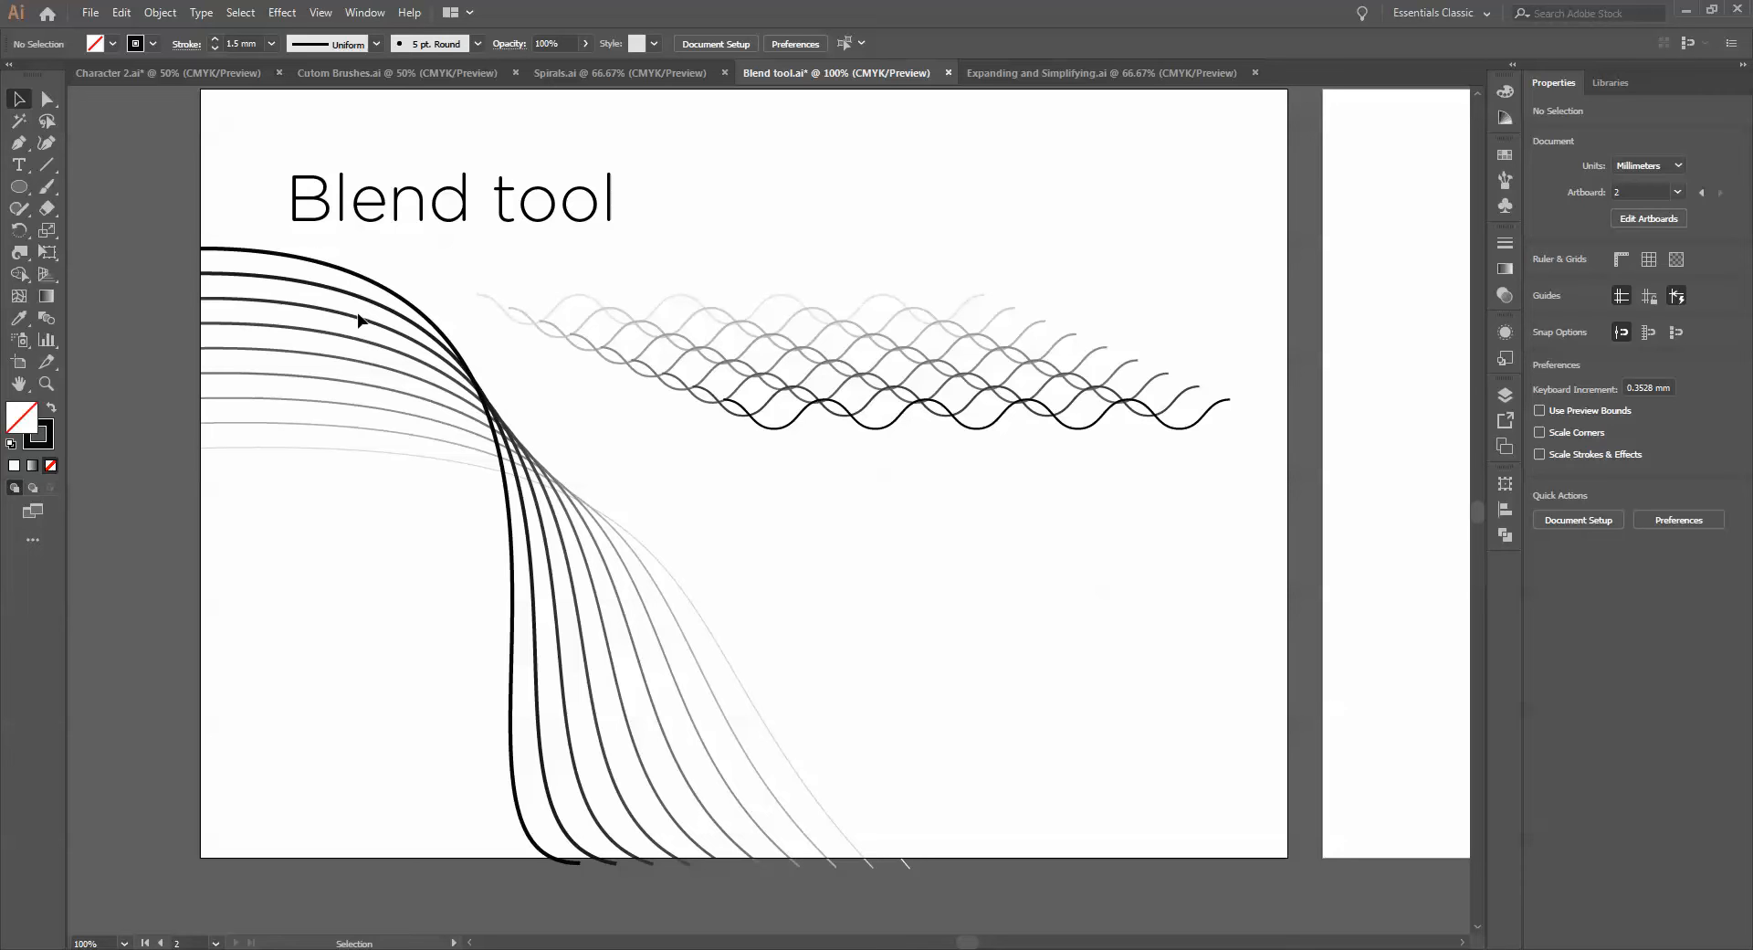
Recolour the stroke of the thick black end path in the large curved blend to pink
left_click(47, 99)
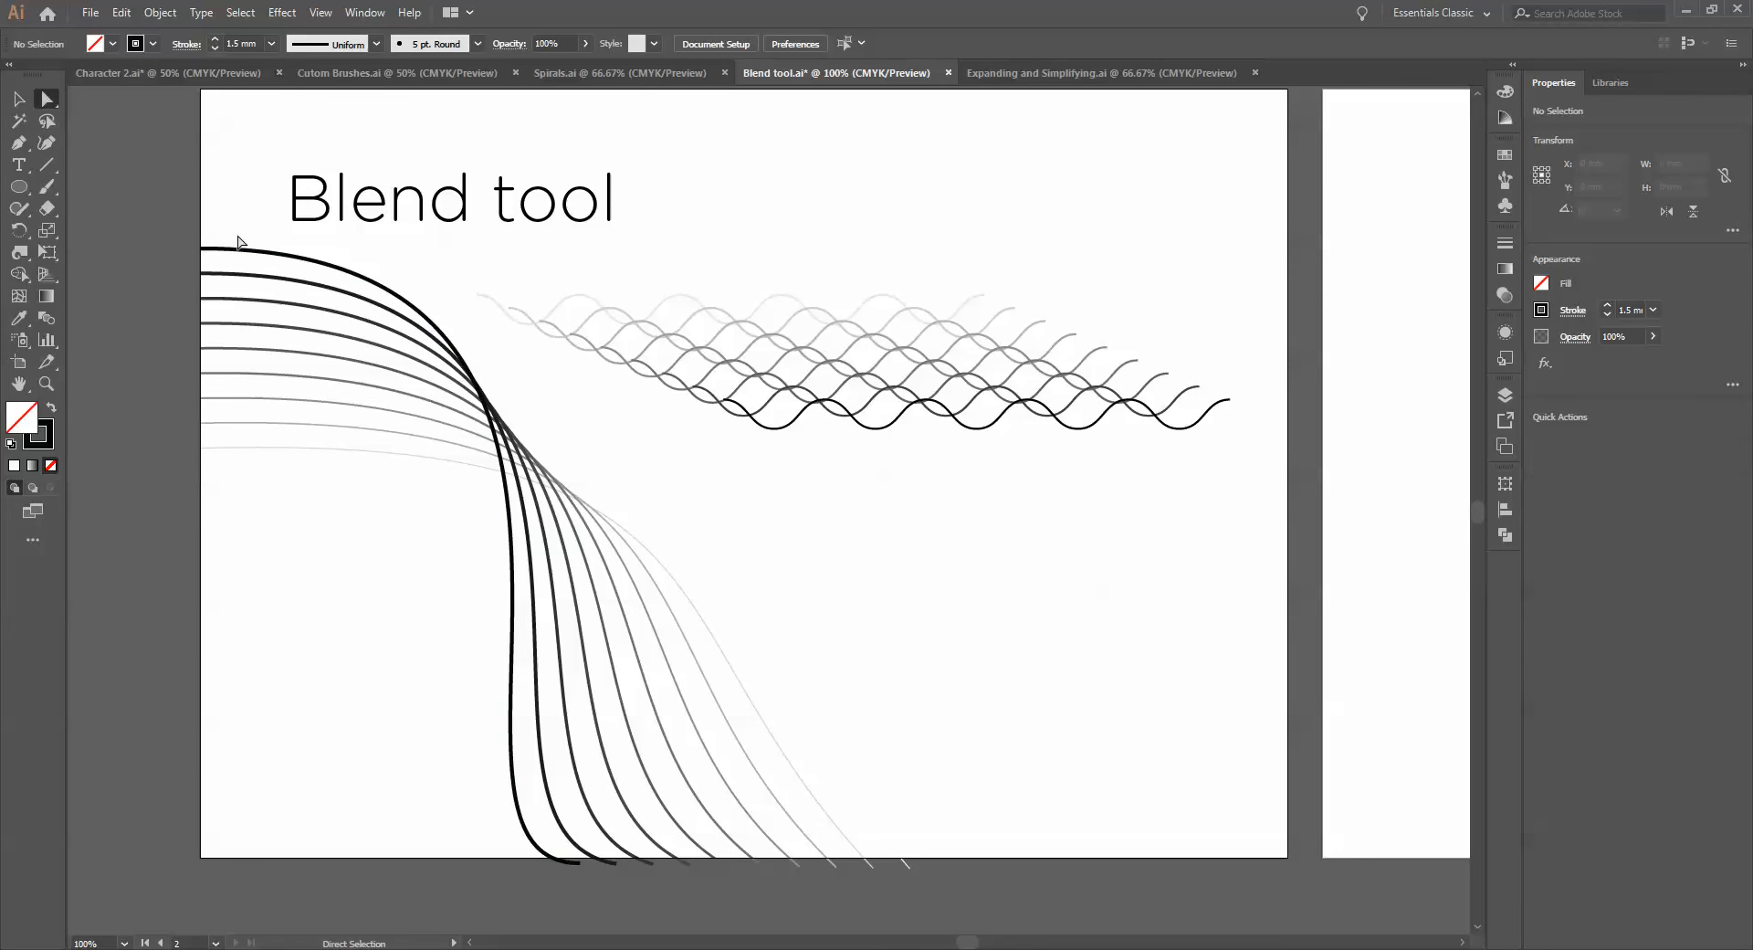
left_click(202, 247)
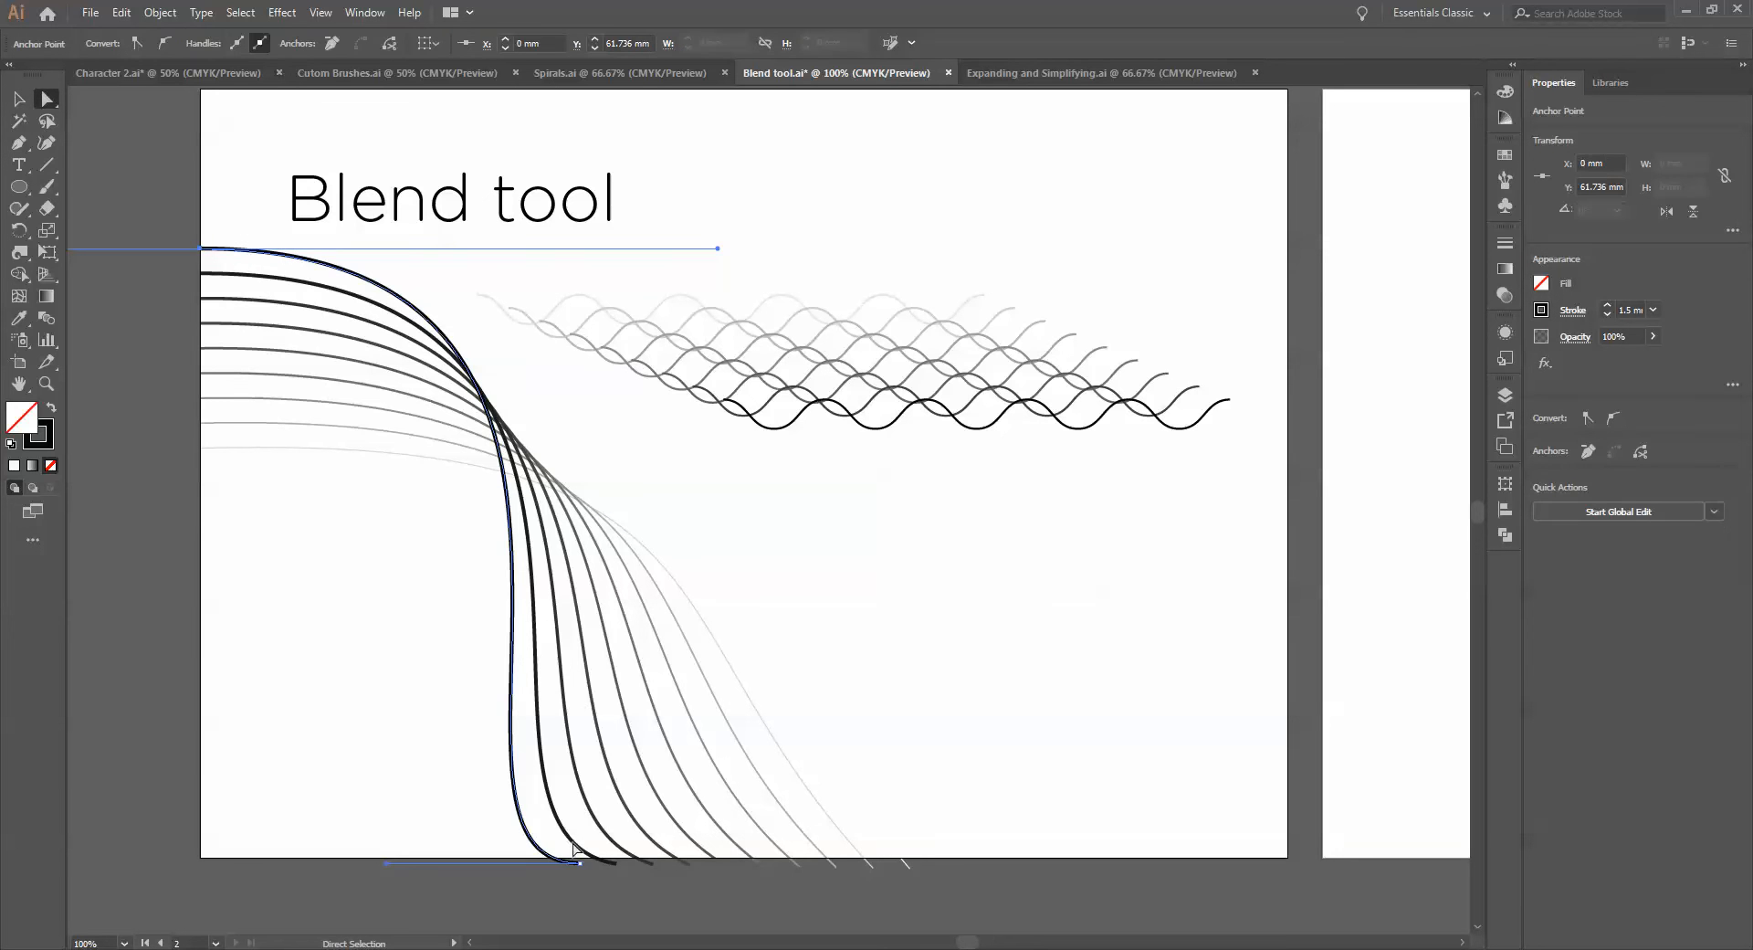
left_click(579, 863)
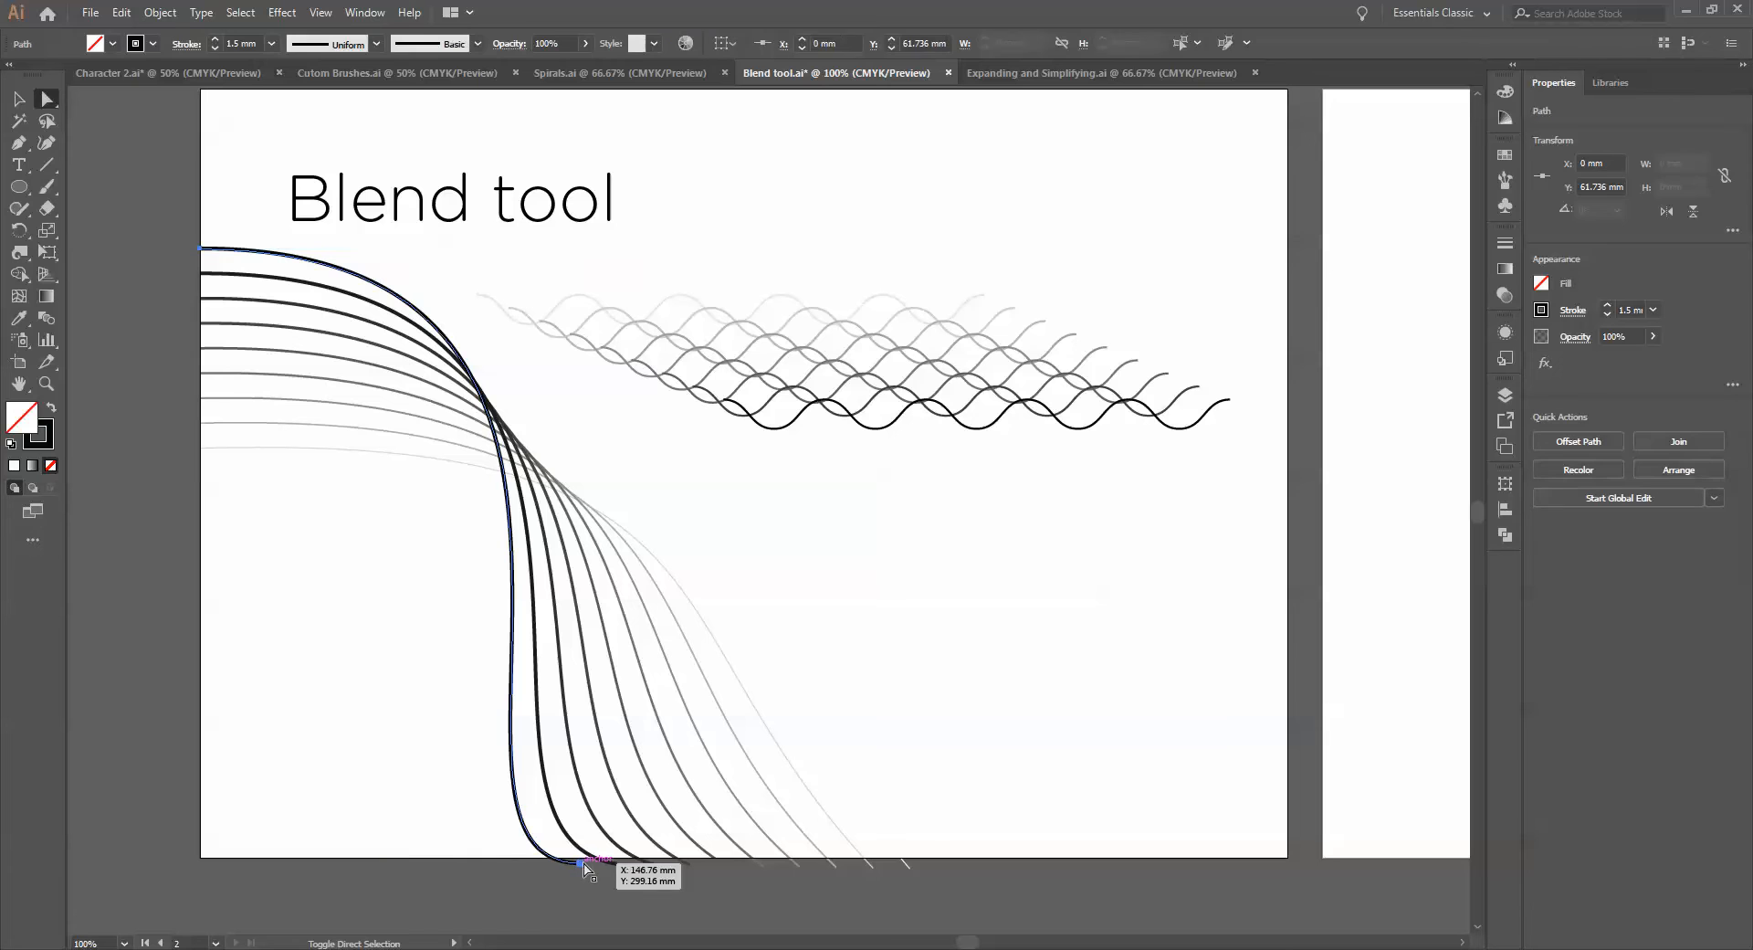
left_click(153, 44)
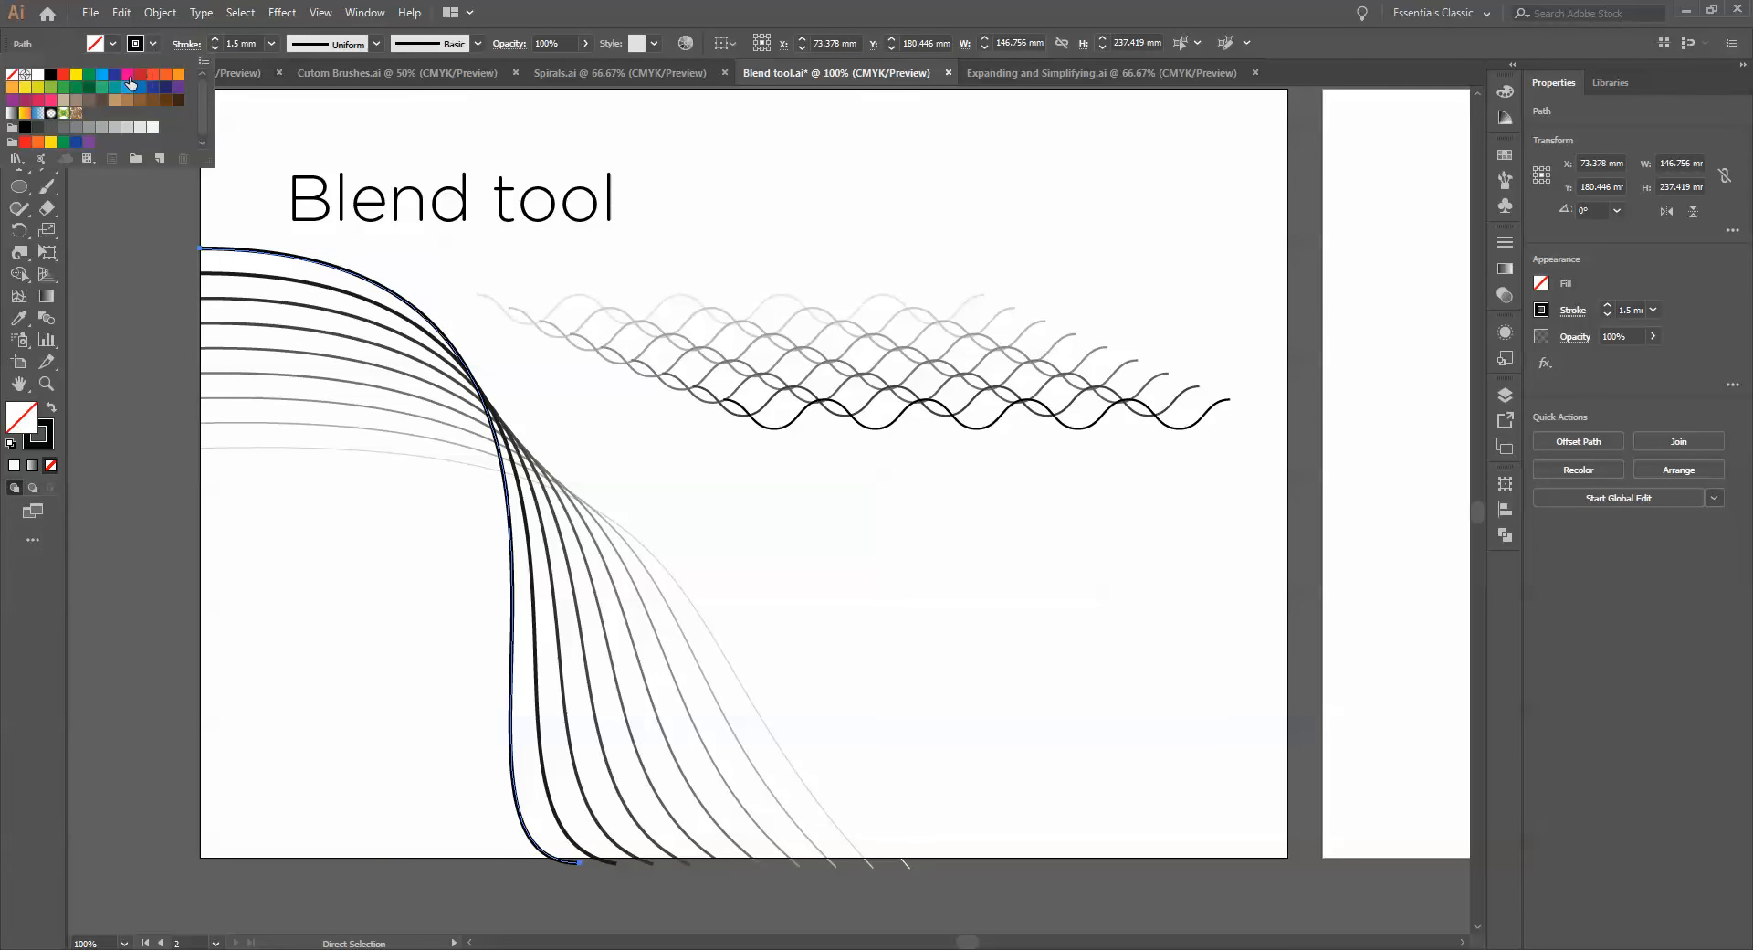
left_click(127, 77)
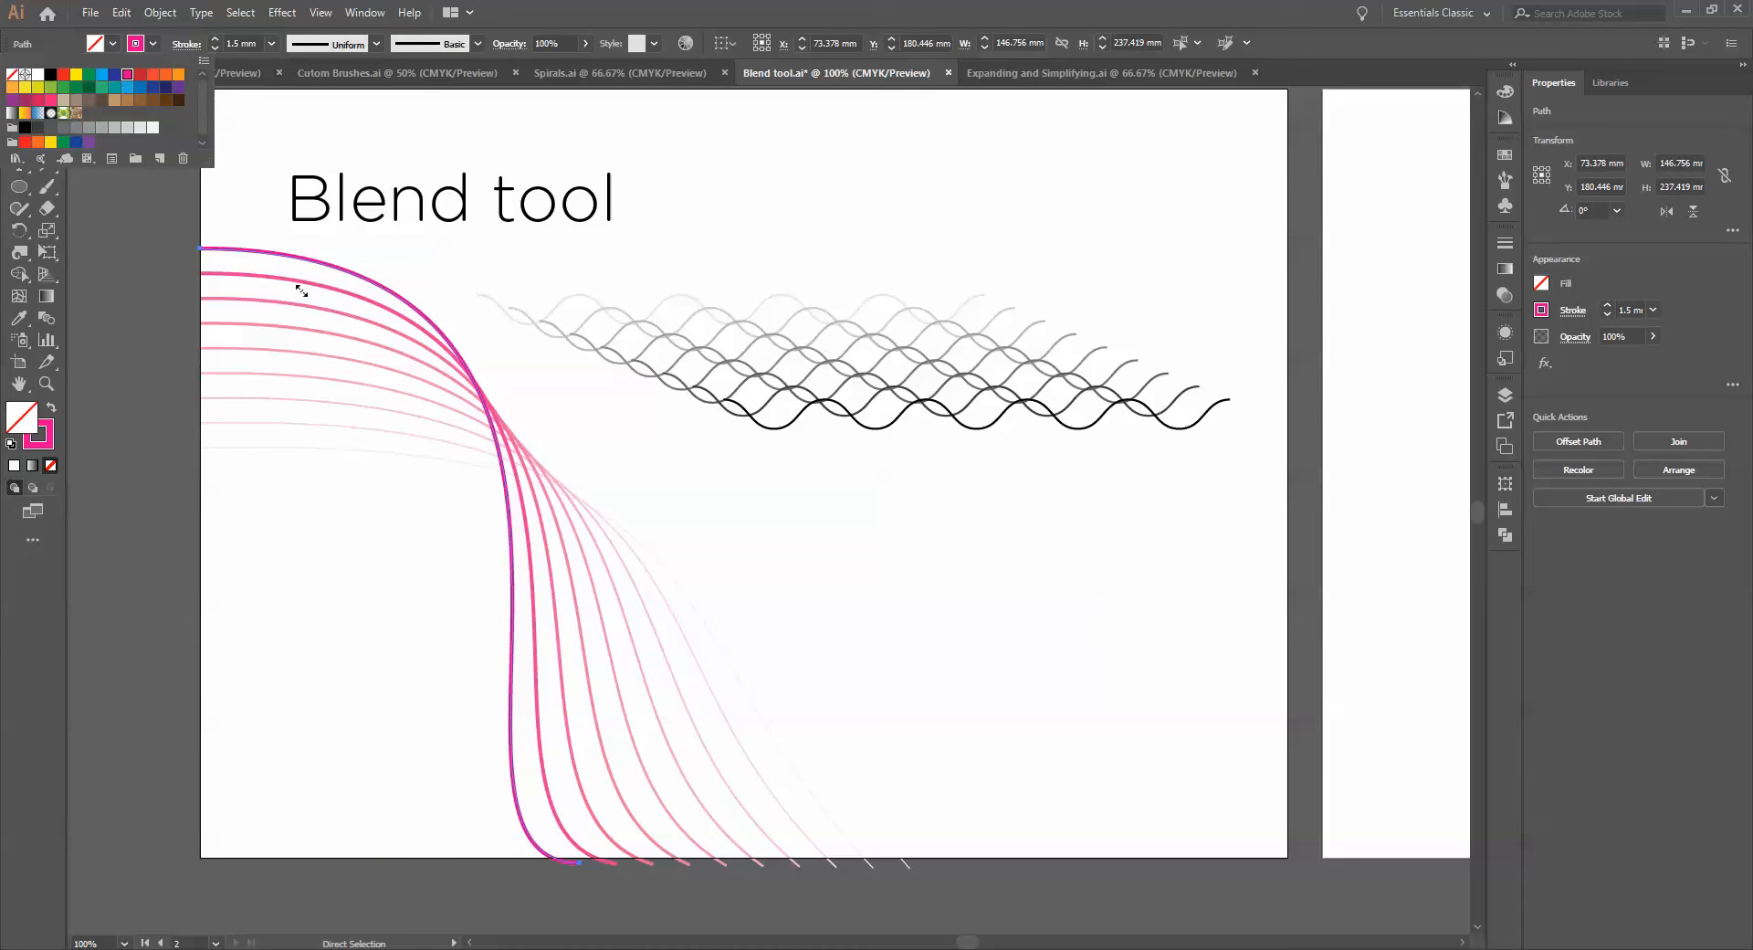
left_click(273, 263)
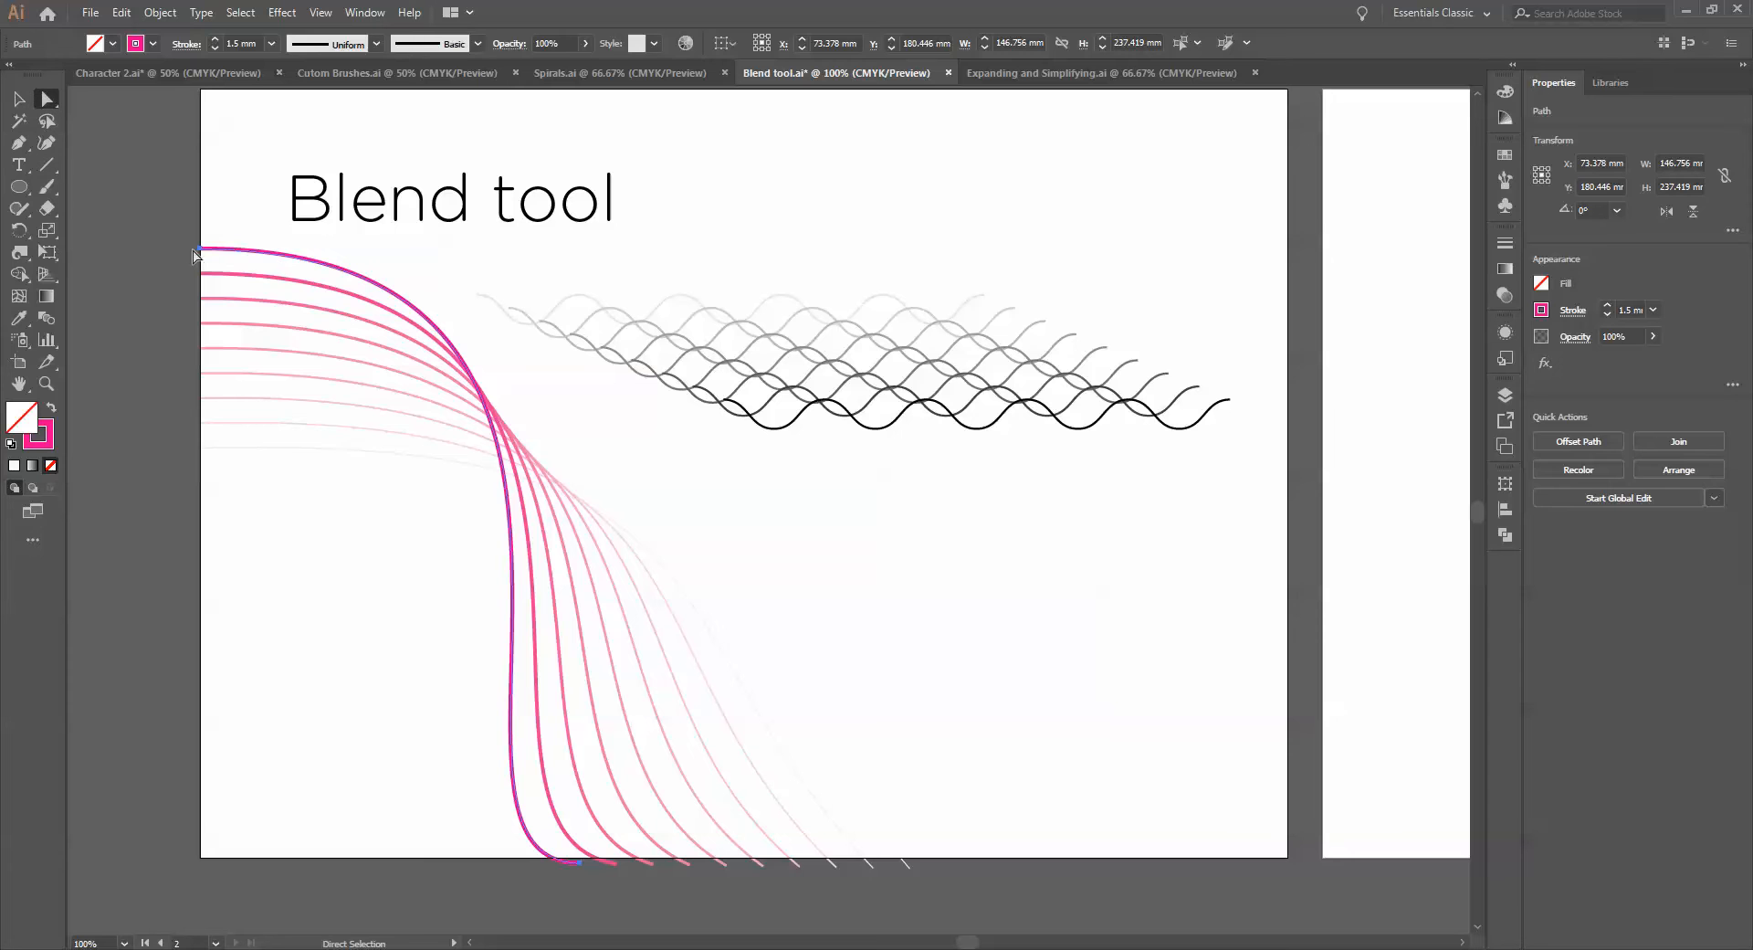
Reshape the curved blend by moving both end anchors of its pink path inward and down, and deselect it
left_click_drag(194, 249, 457, 272)
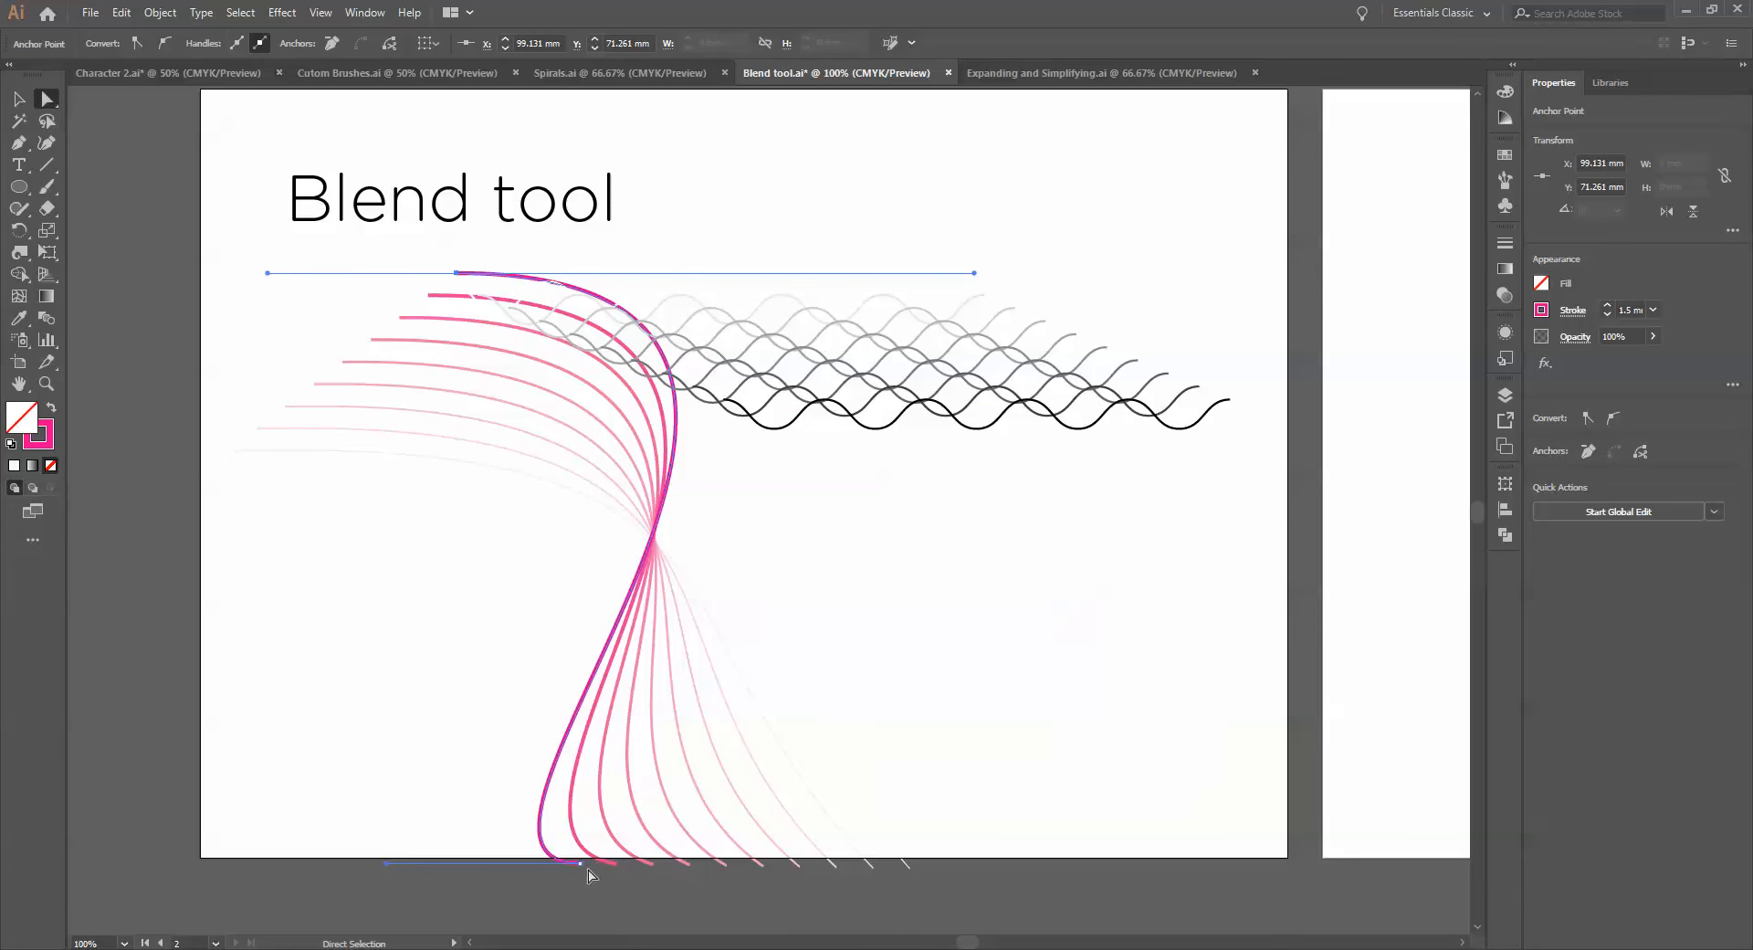
left_click_drag(581, 866, 819, 811)
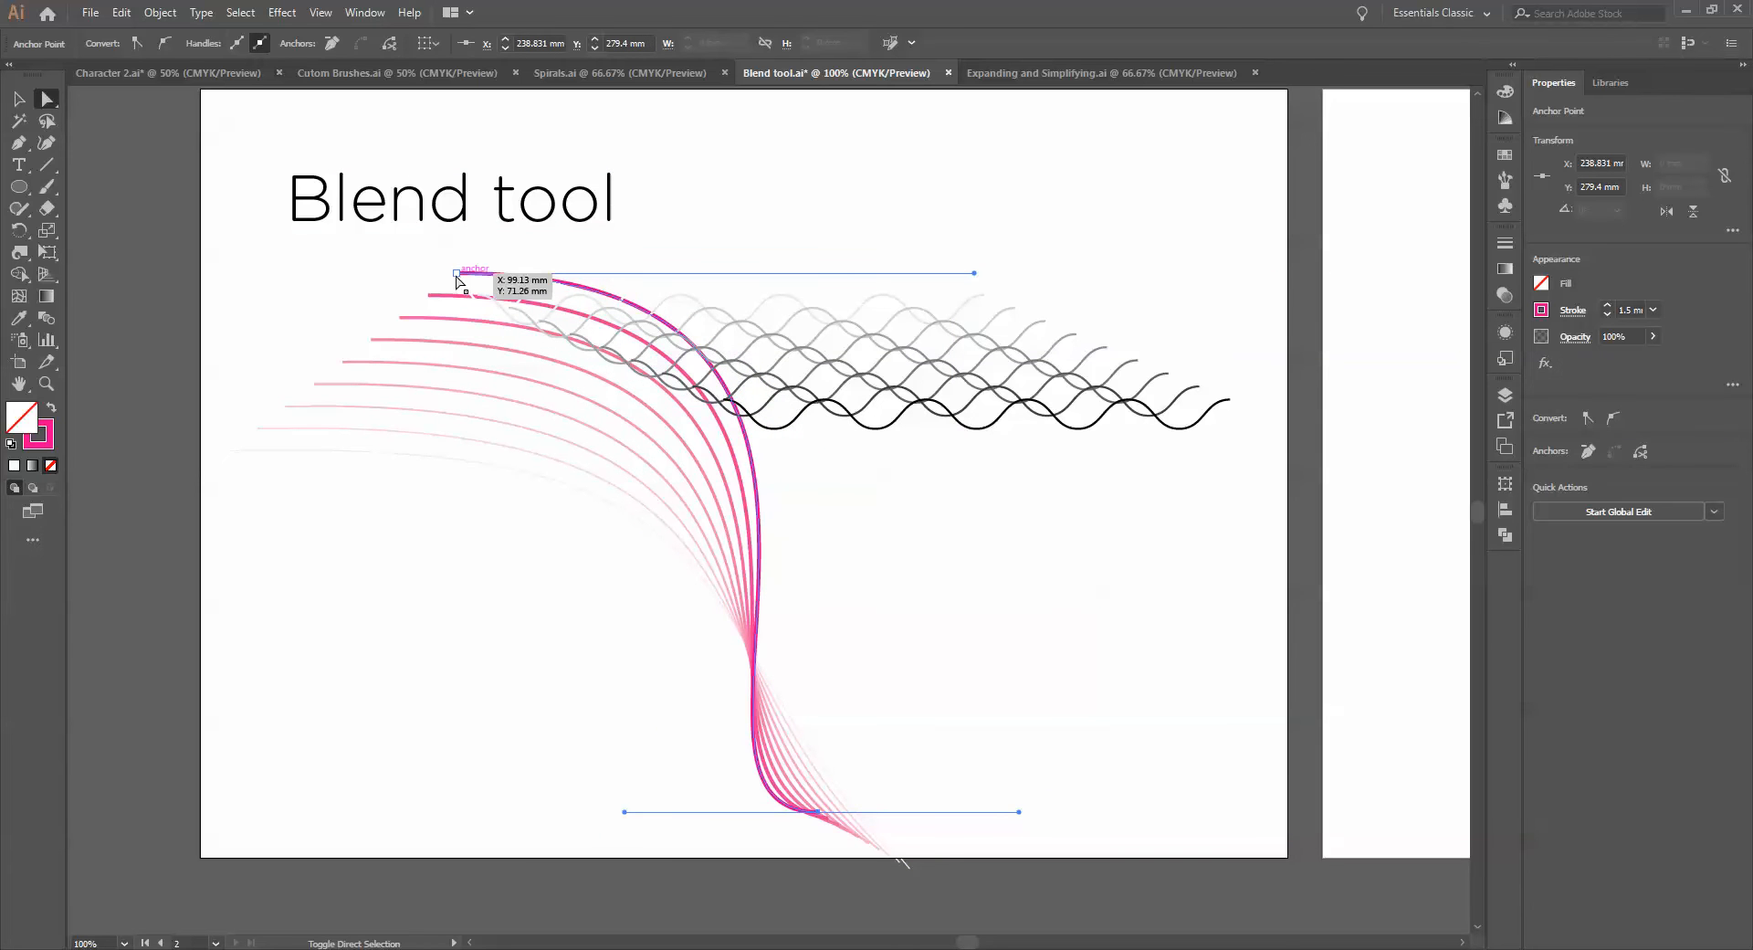
left_click_drag(468, 276, 359, 400)
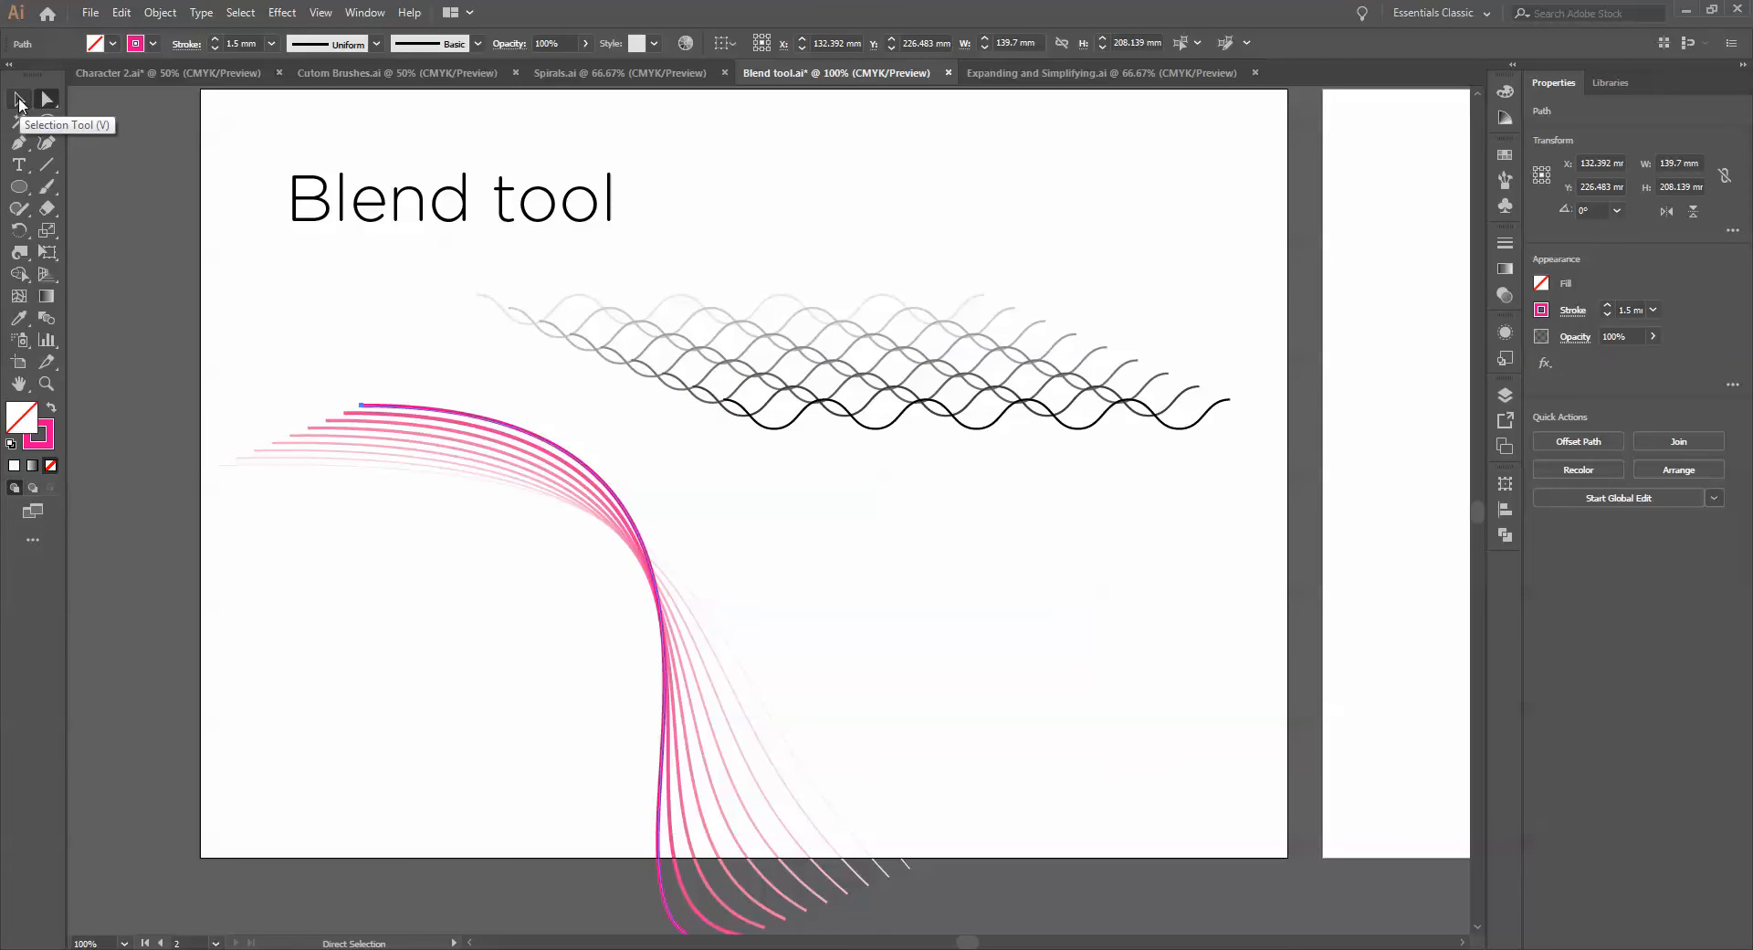
left_click(20, 100)
left_click(868, 515)
Draw a diagonal S-shaped curve with the Pen tool across the empty artboard beside the blend examples
key("space")
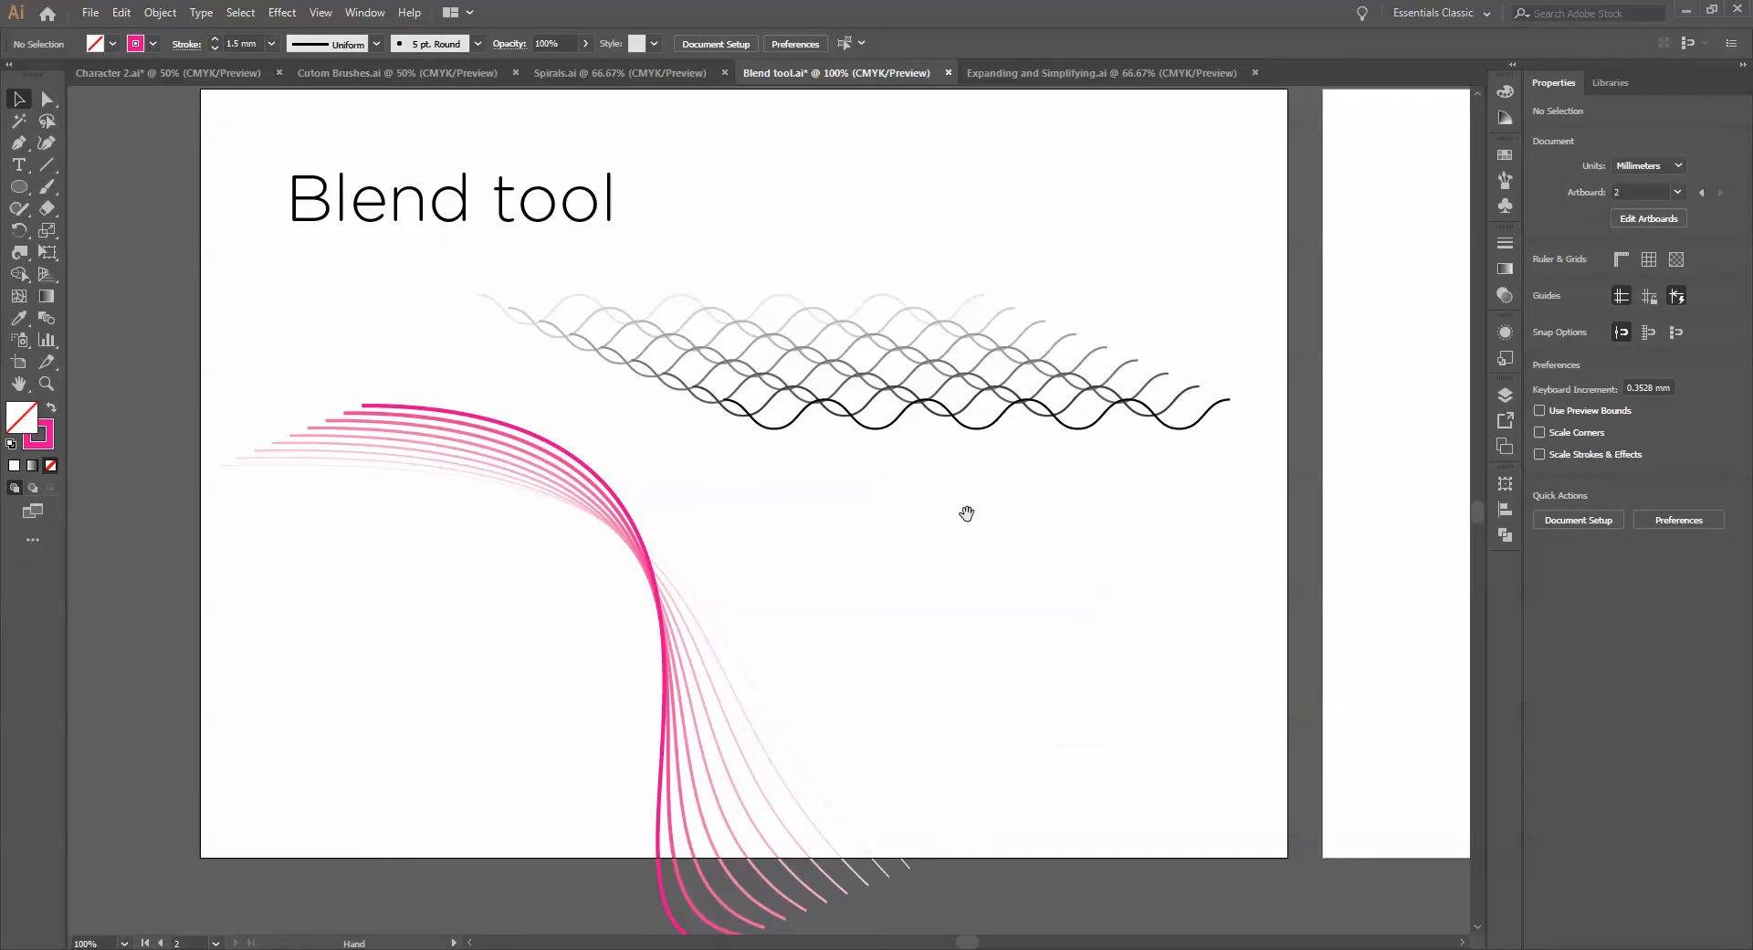
left_click_drag(967, 512, 827, 513)
left_click_drag(651, 523, 411, 521)
left_click_drag(888, 486, 395, 500)
left_click_drag(785, 466, 724, 449)
left_click(19, 143)
left_click(186, 194)
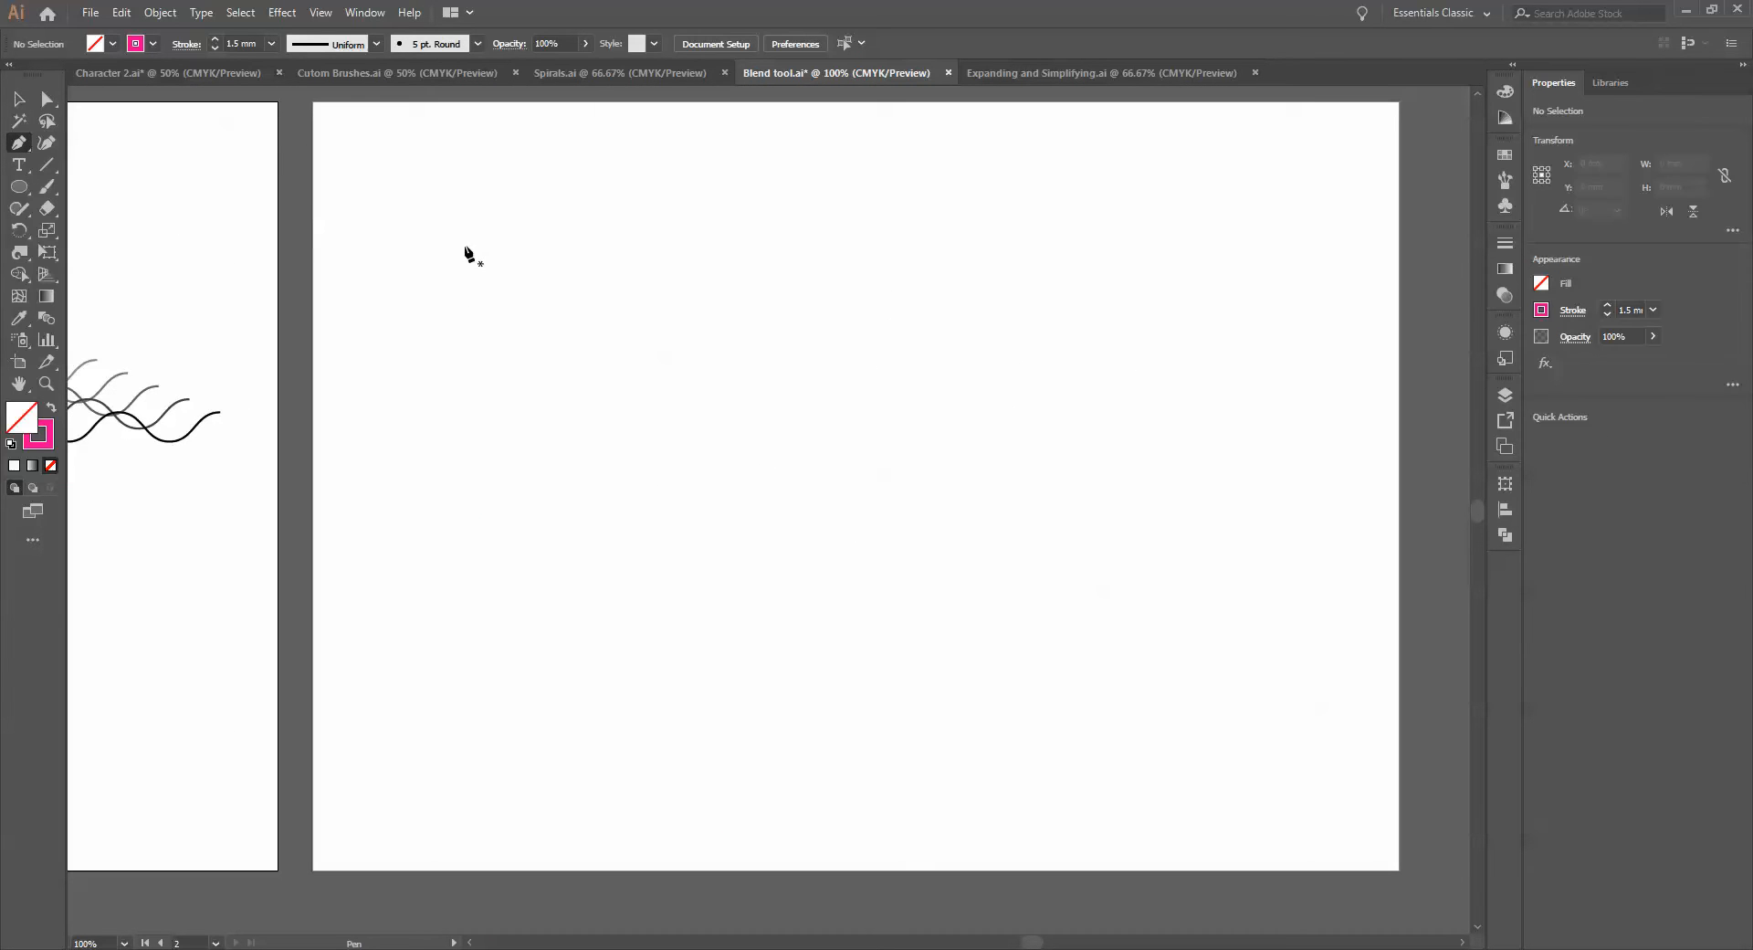
left_click(795, 263)
left_click_drag(795, 262, 799, 261)
left_click_drag(1046, 639, 1363, 673)
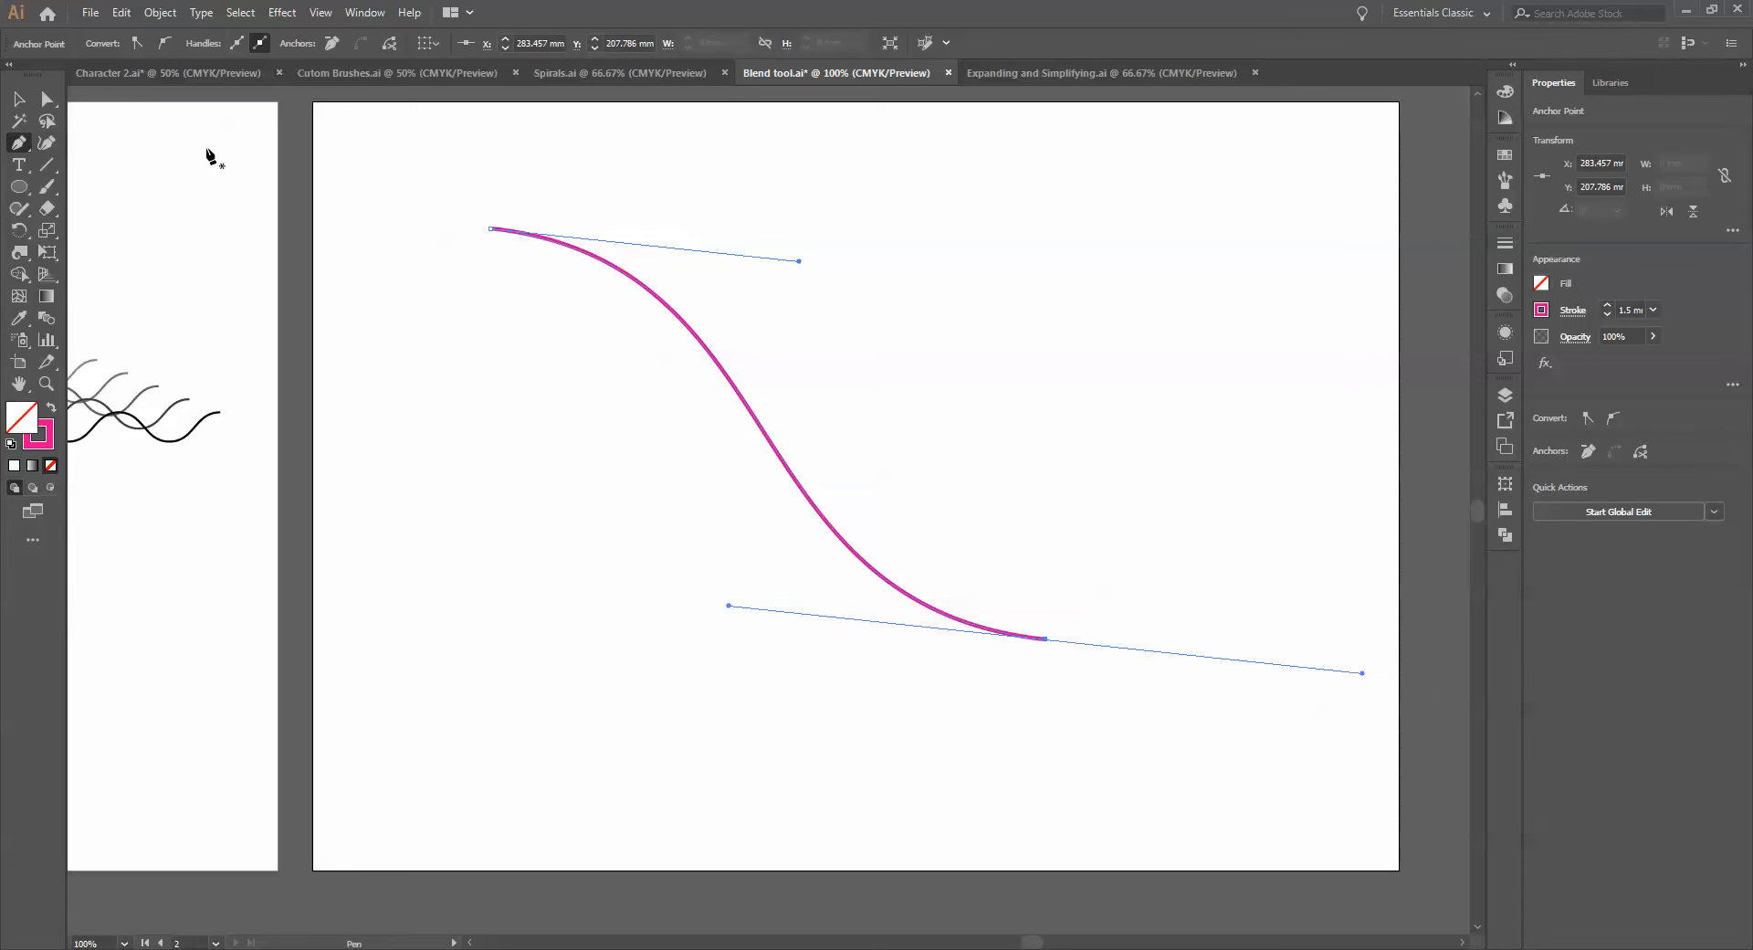
Level the new curve's direction handles and shift its lower end point, making the curve about 248 mm wide and 143 mm high
left_click(47, 99)
left_click_drag(800, 262, 932, 228)
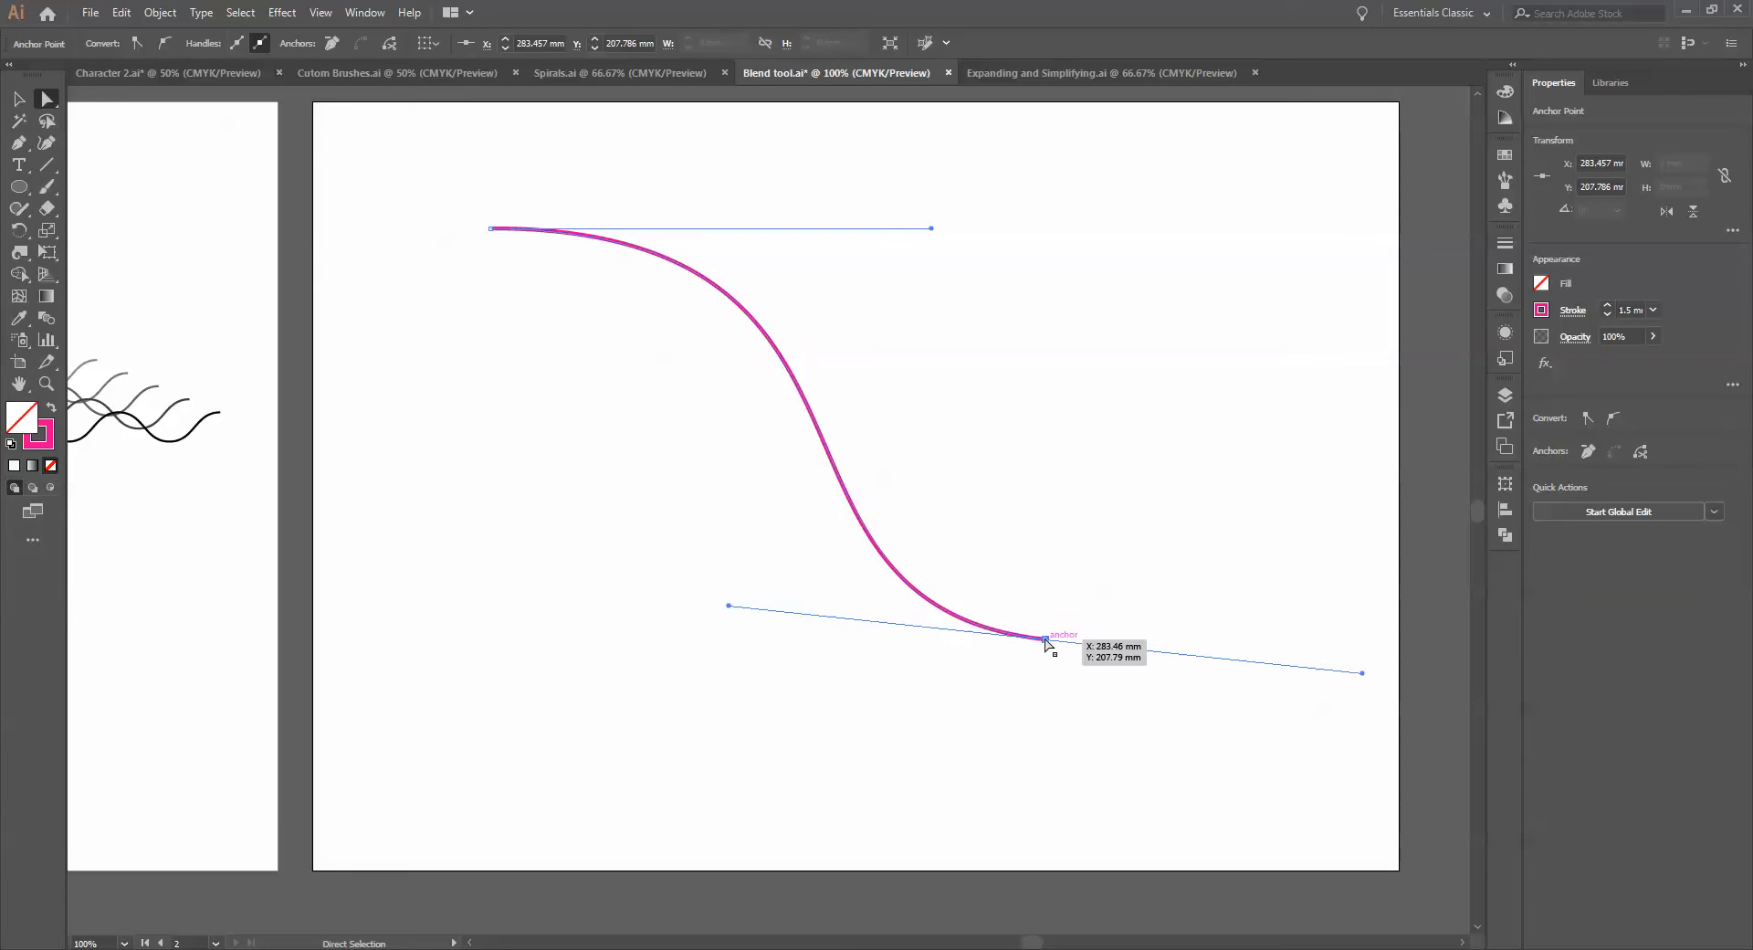
left_click_drag(1046, 639, 1131, 596)
left_click_drag(816, 566, 670, 597)
left_click(16, 97)
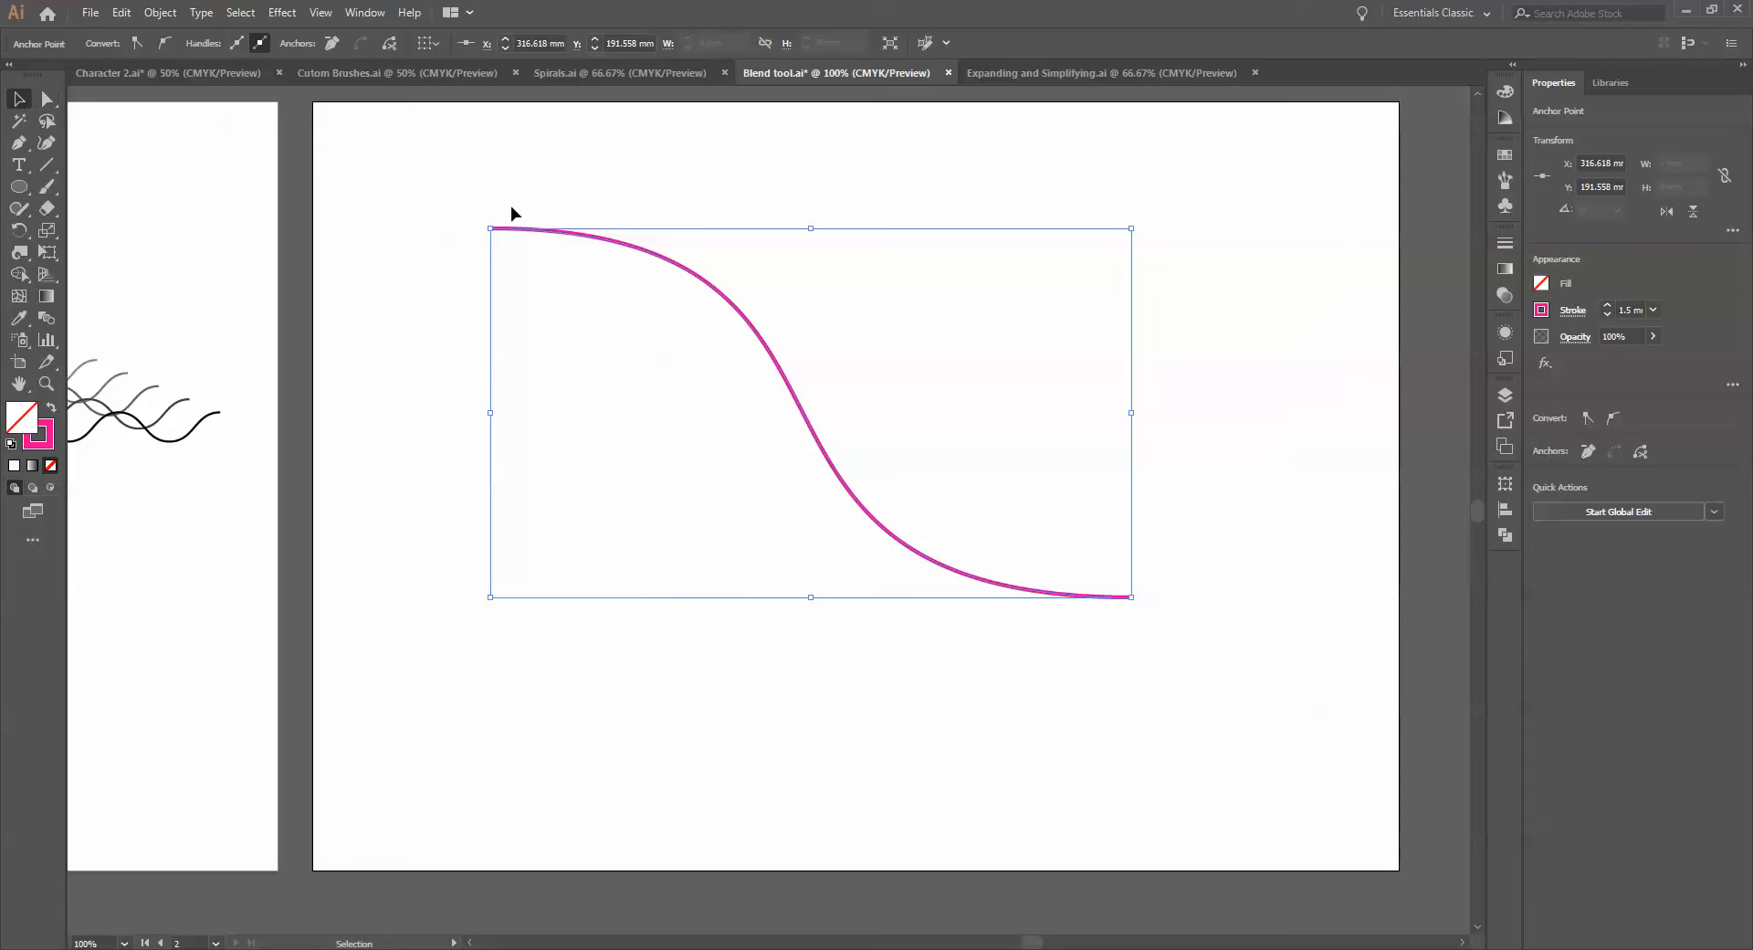
Give the S-shaped curve a black stroke of 2.5 mm and deselect it
left_click(153, 42)
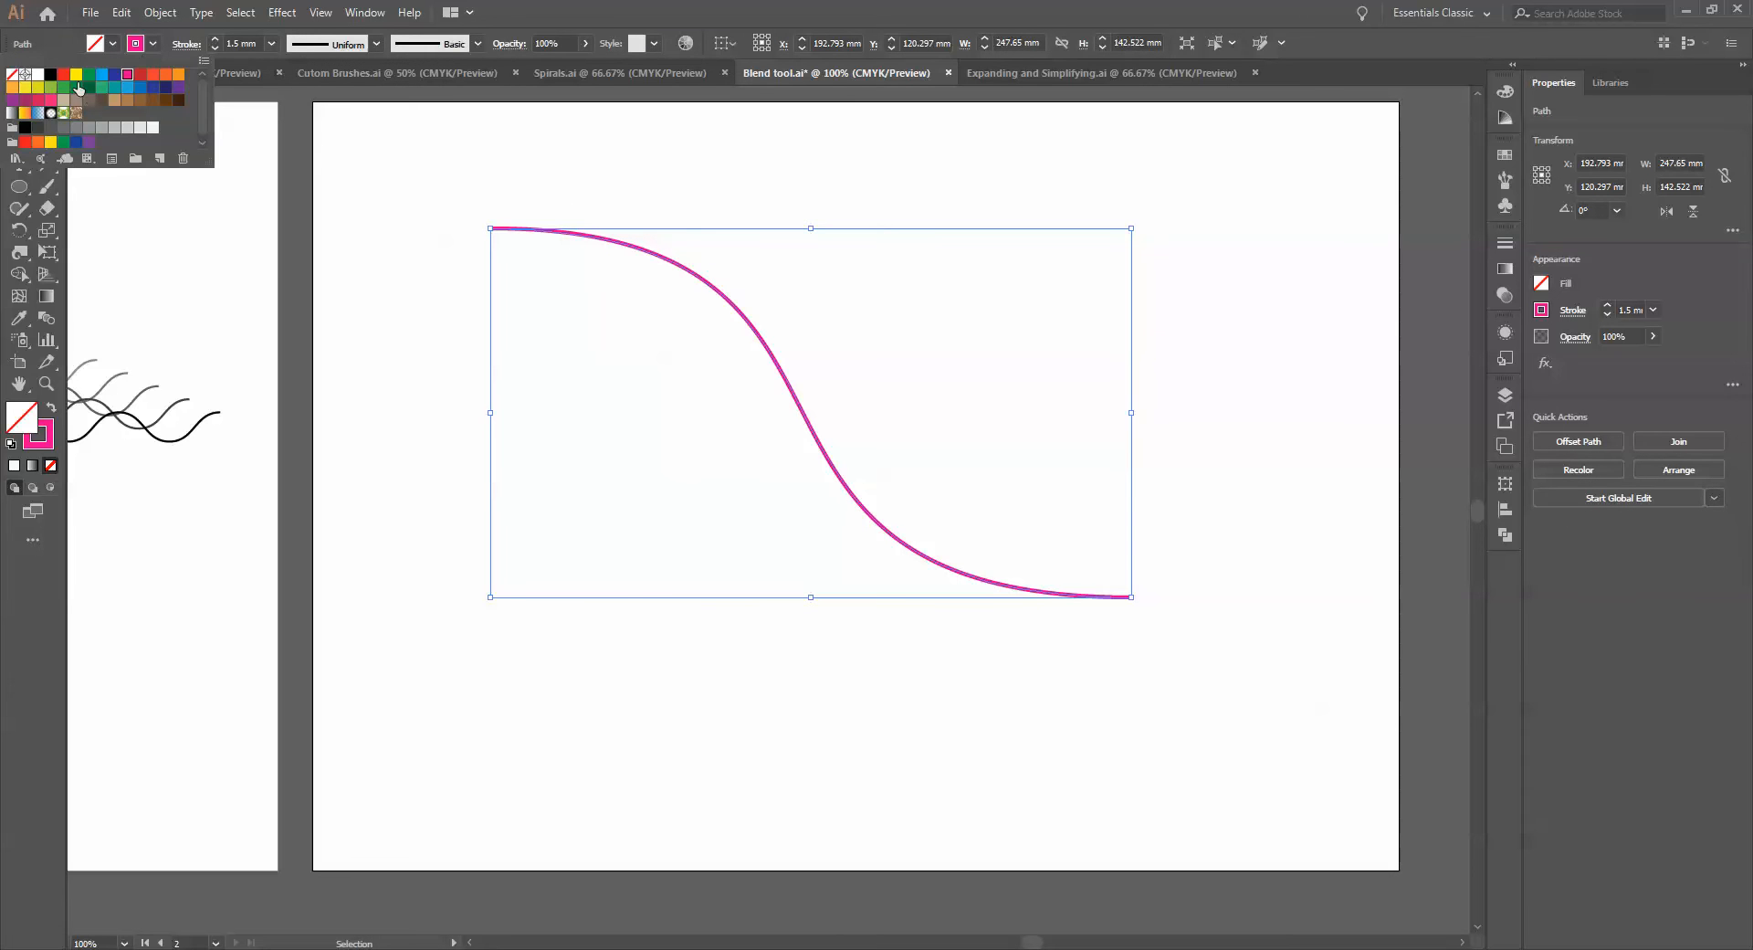
left_click(62, 84)
left_click(276, 41)
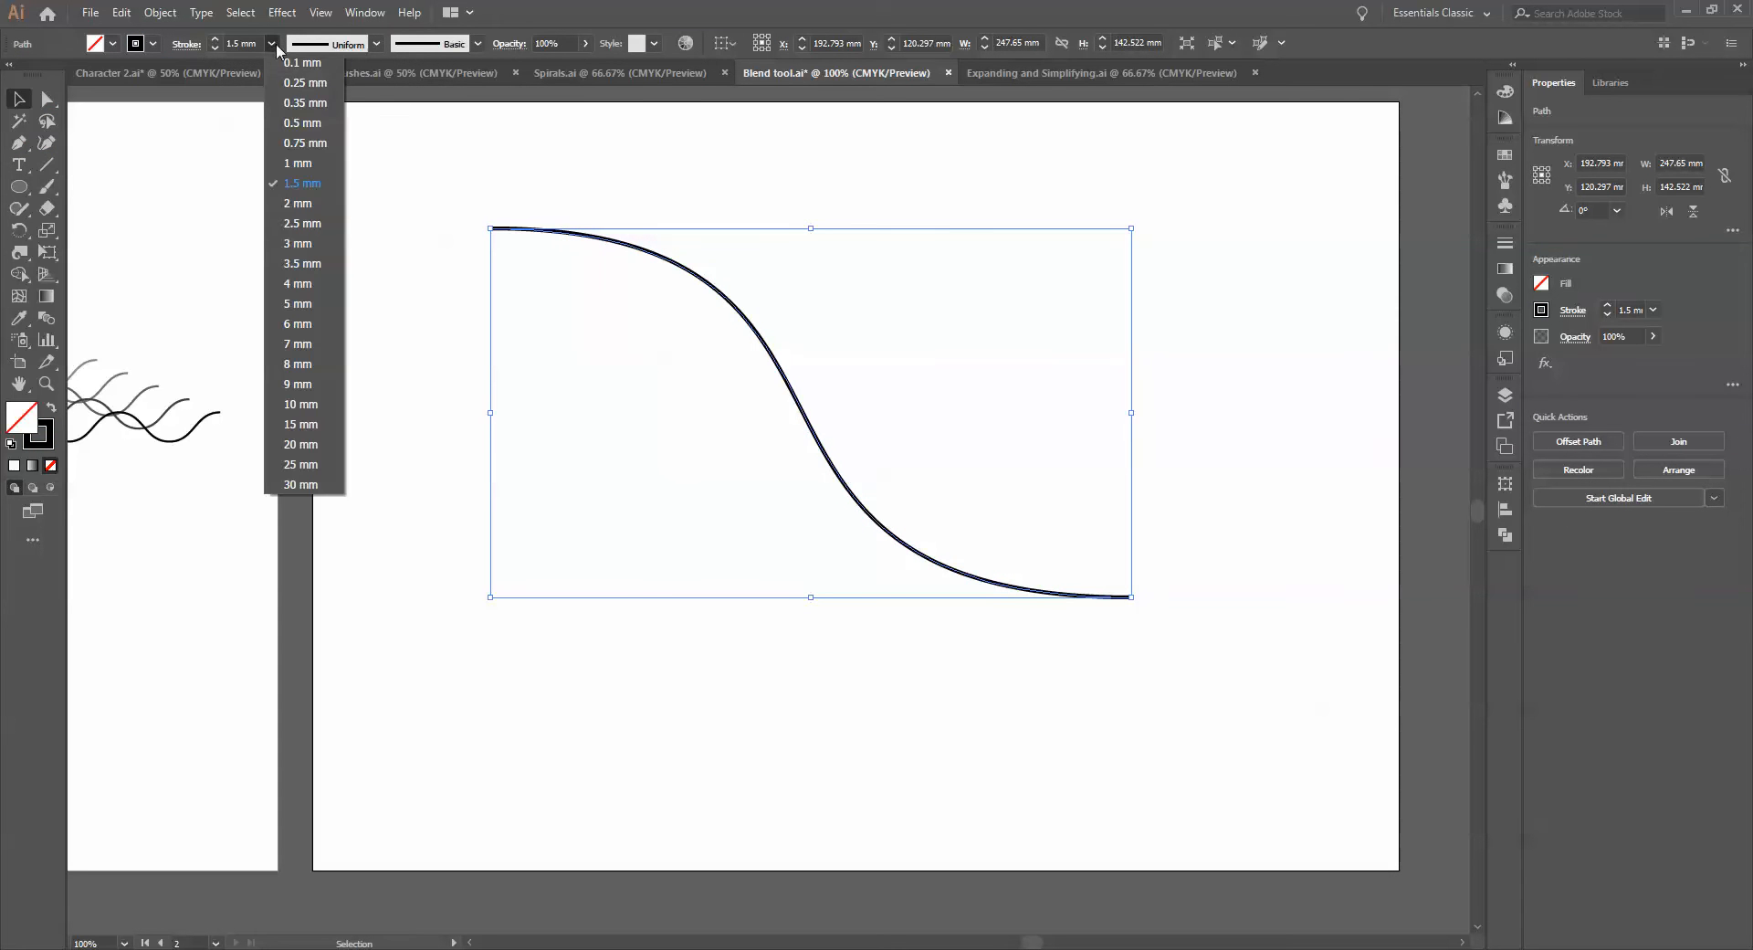
left_click(311, 224)
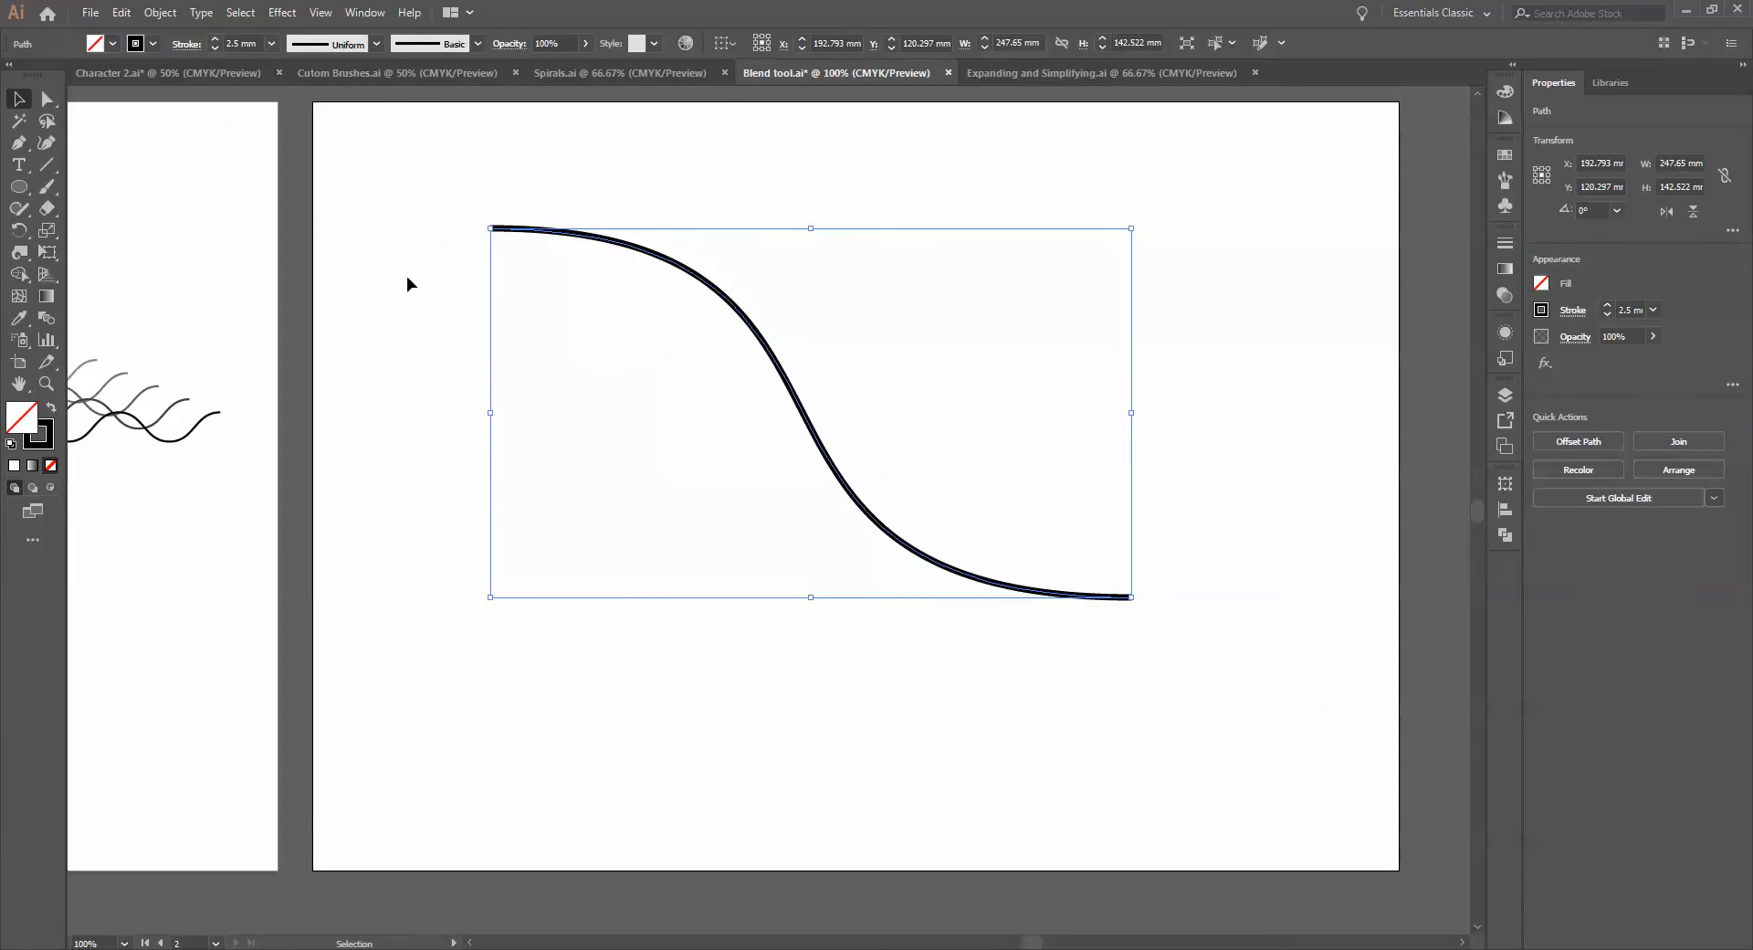
left_click(413, 241)
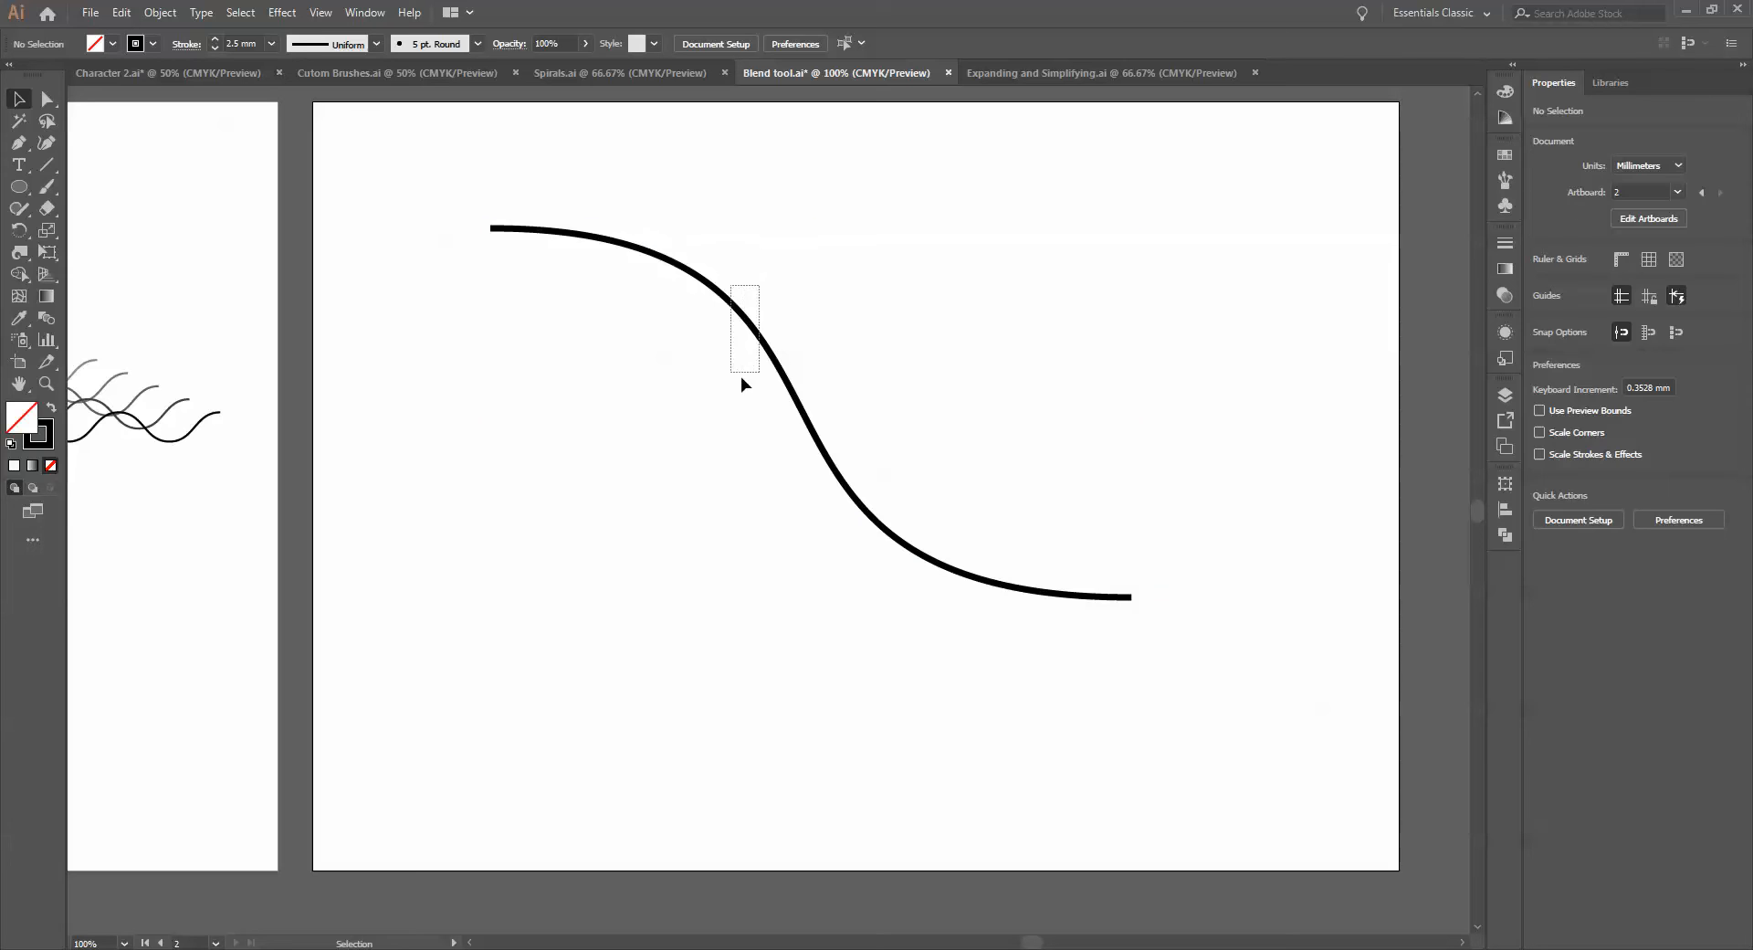
left_click_drag(741, 376, 745, 373)
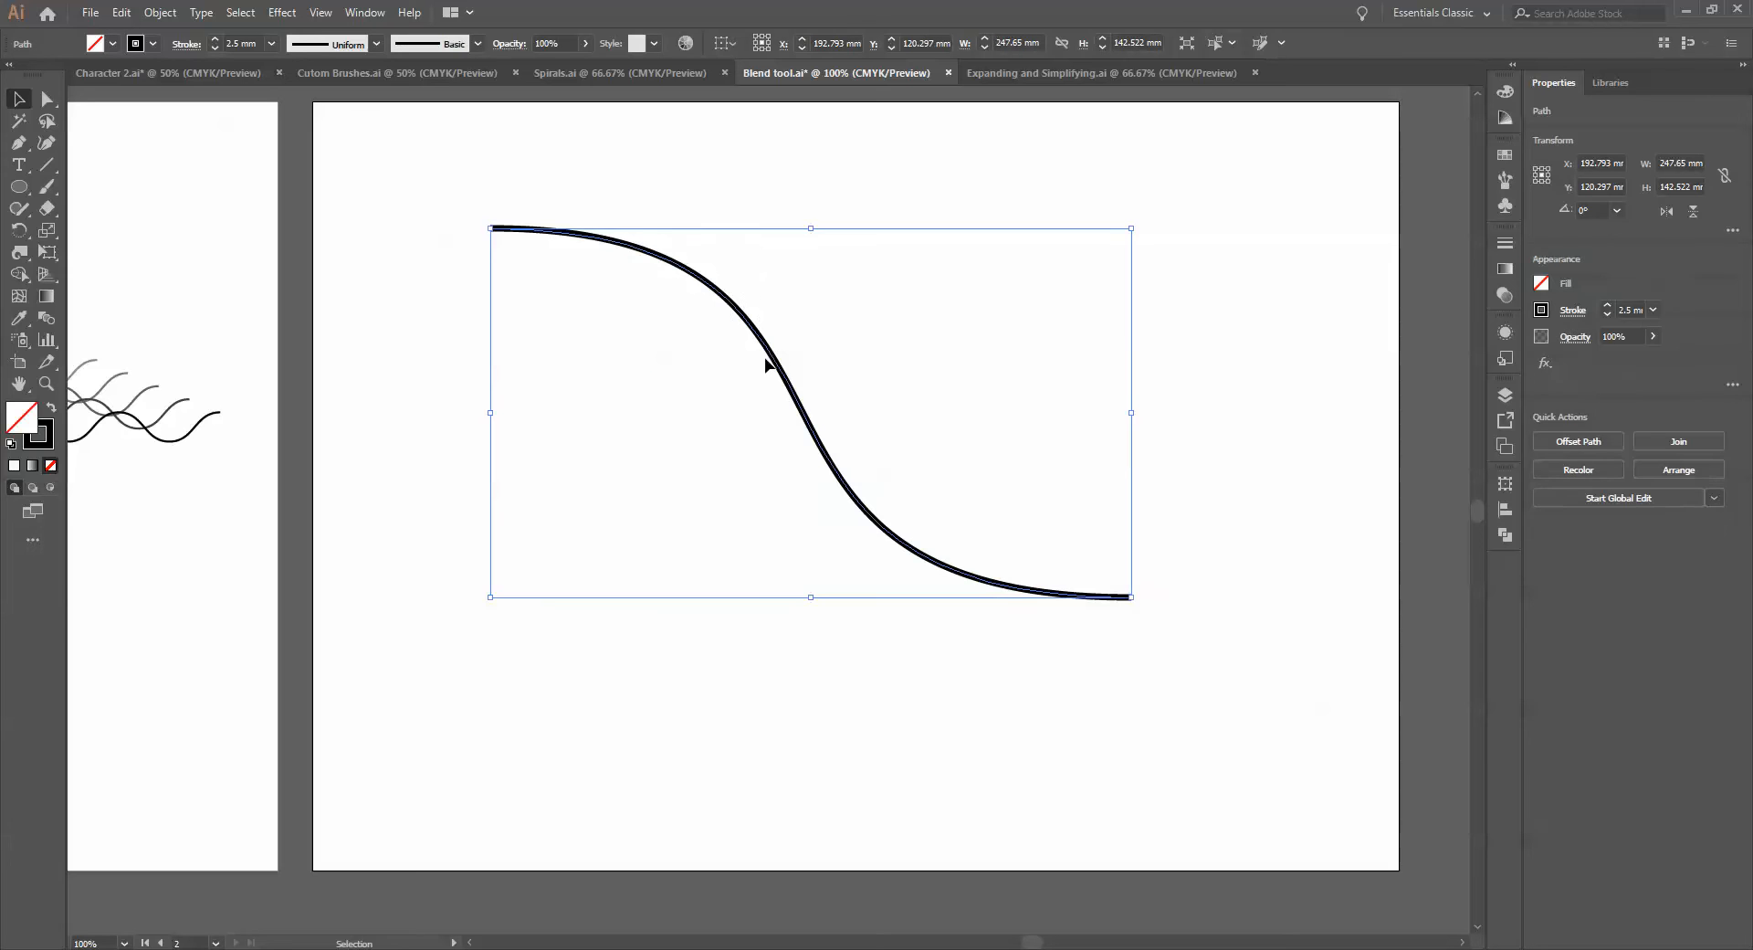
left_click(356, 271)
Draw a second S-shaped curve with the Pen tool below the first, about 232 mm wide and 120 mm high
key("p")
left_click_drag(437, 401, 741, 454)
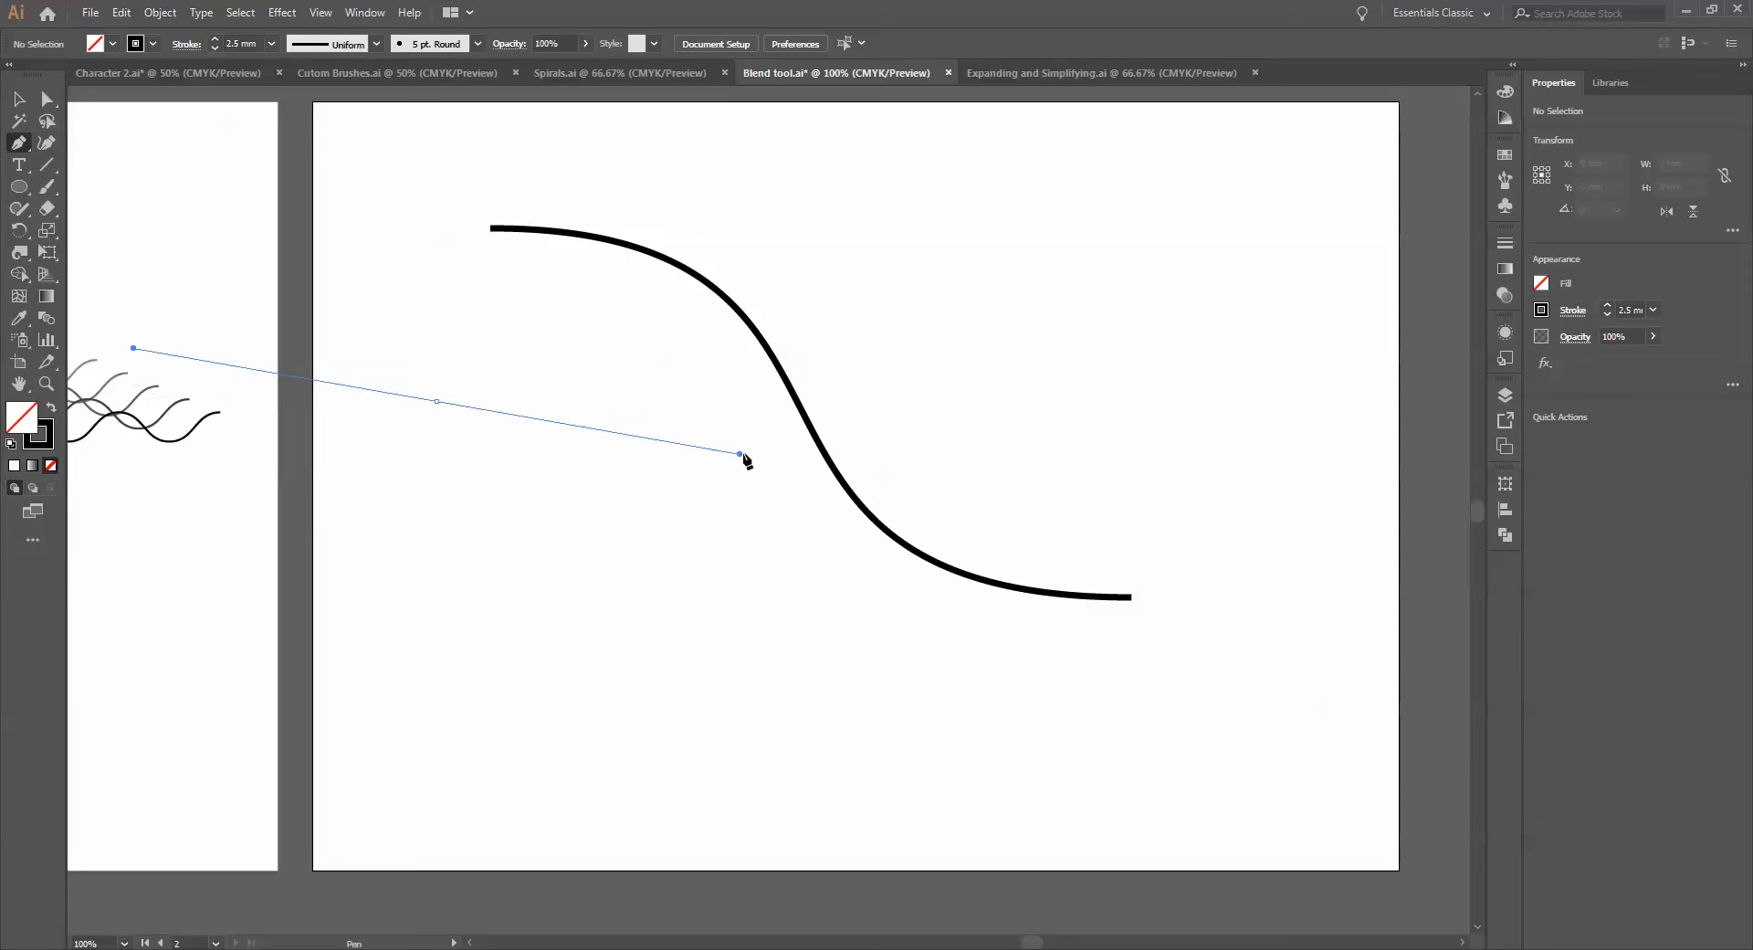
left_click_drag(1037, 711, 1393, 721)
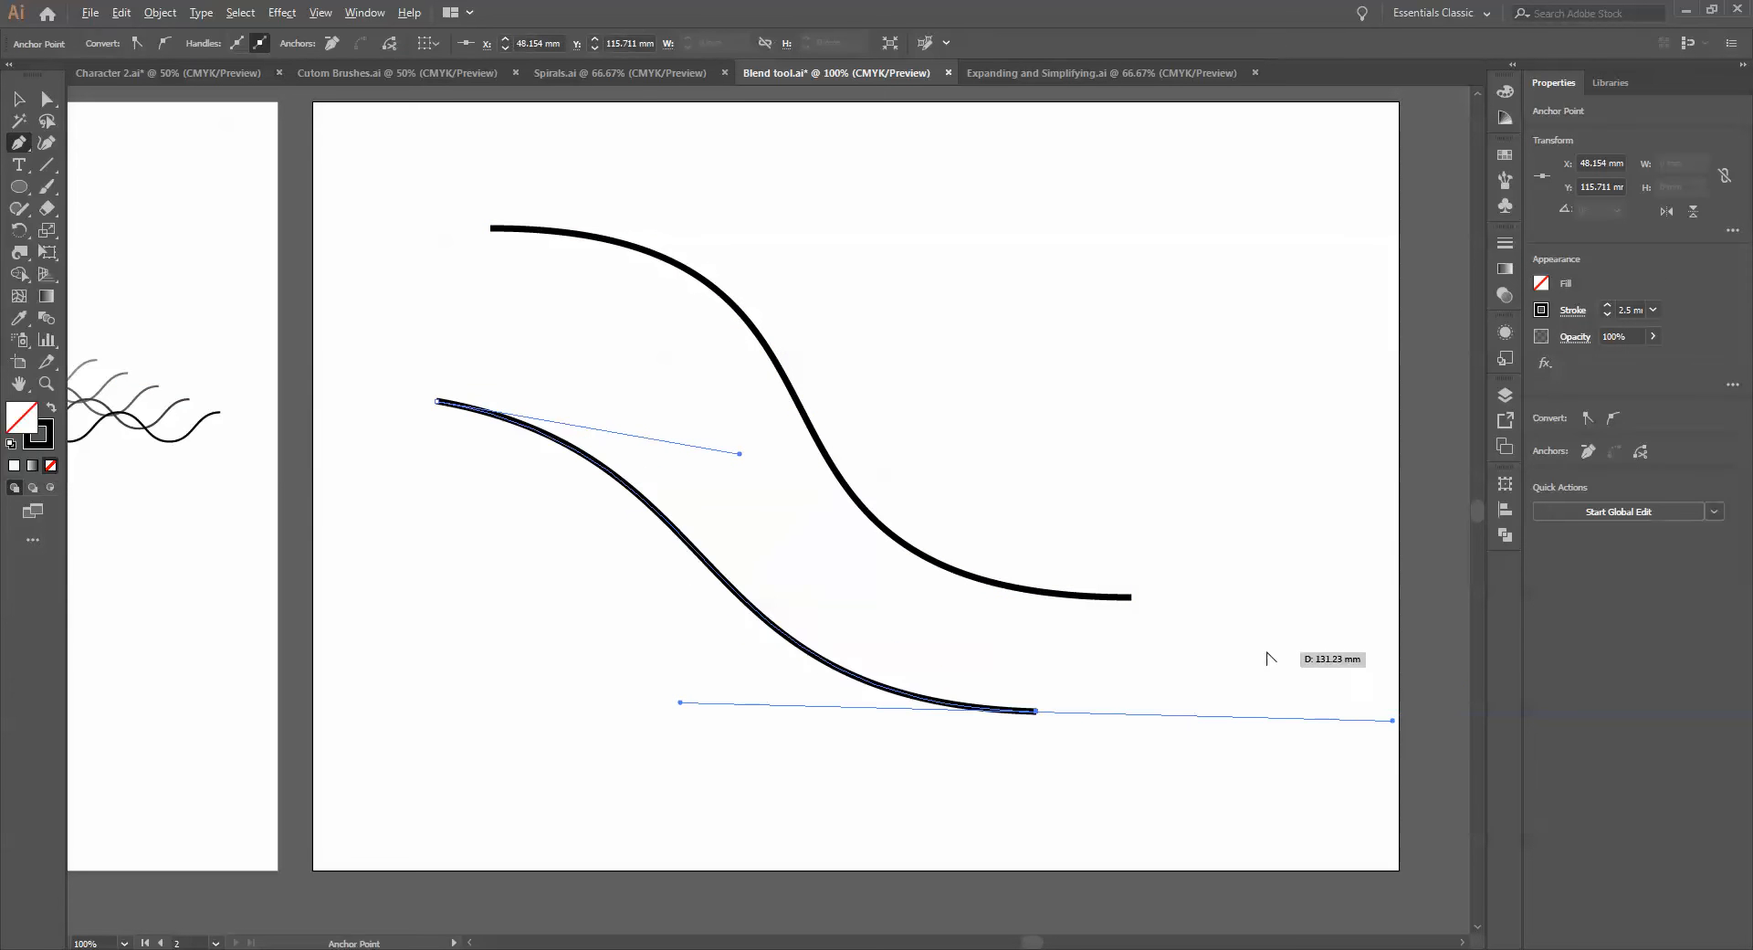
left_click(18, 99)
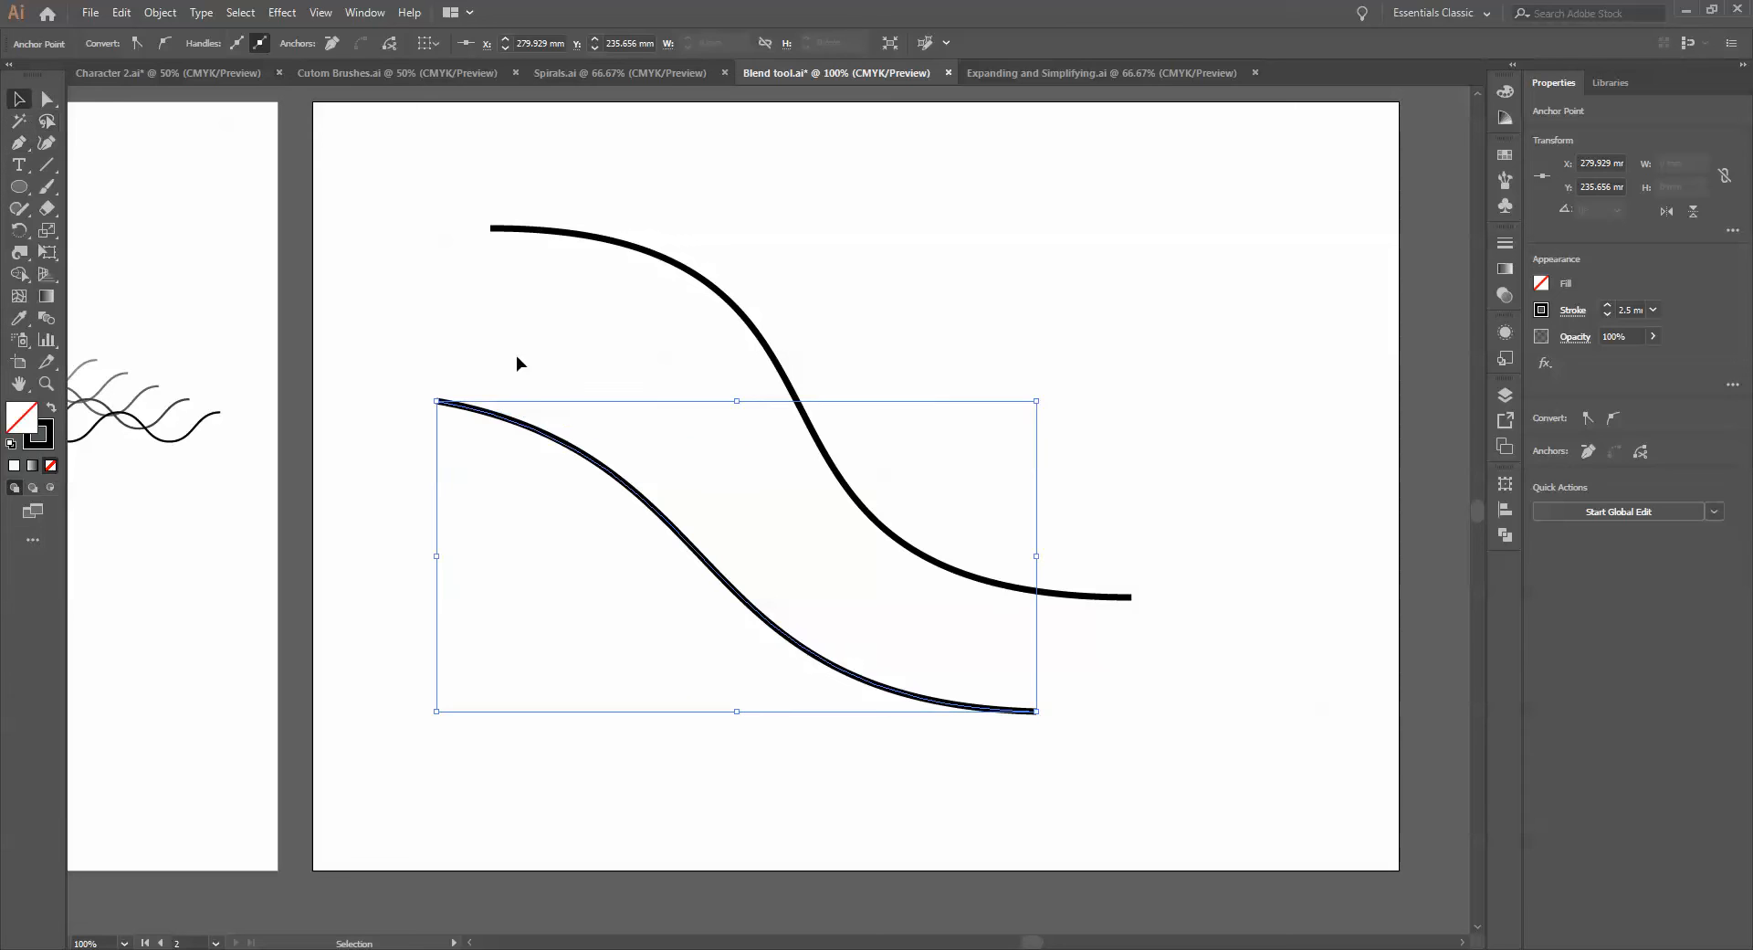
Give the lower curve a white stroke of 0.5 mm and deselect it
left_click(152, 44)
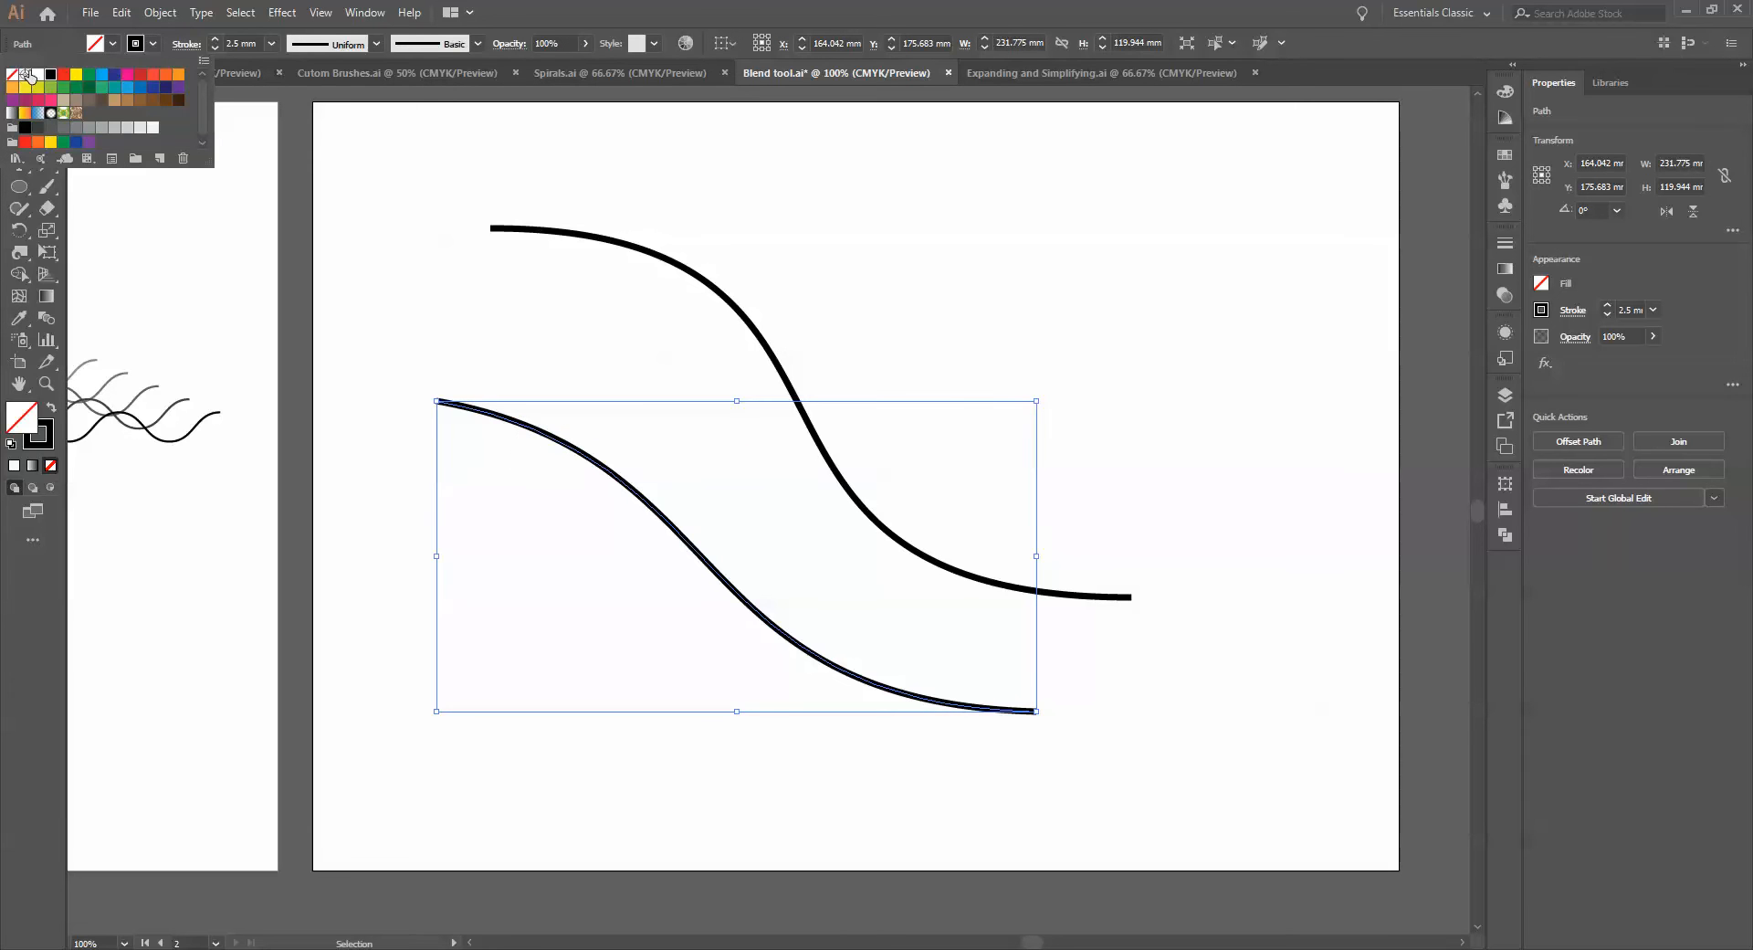
left_click(26, 75)
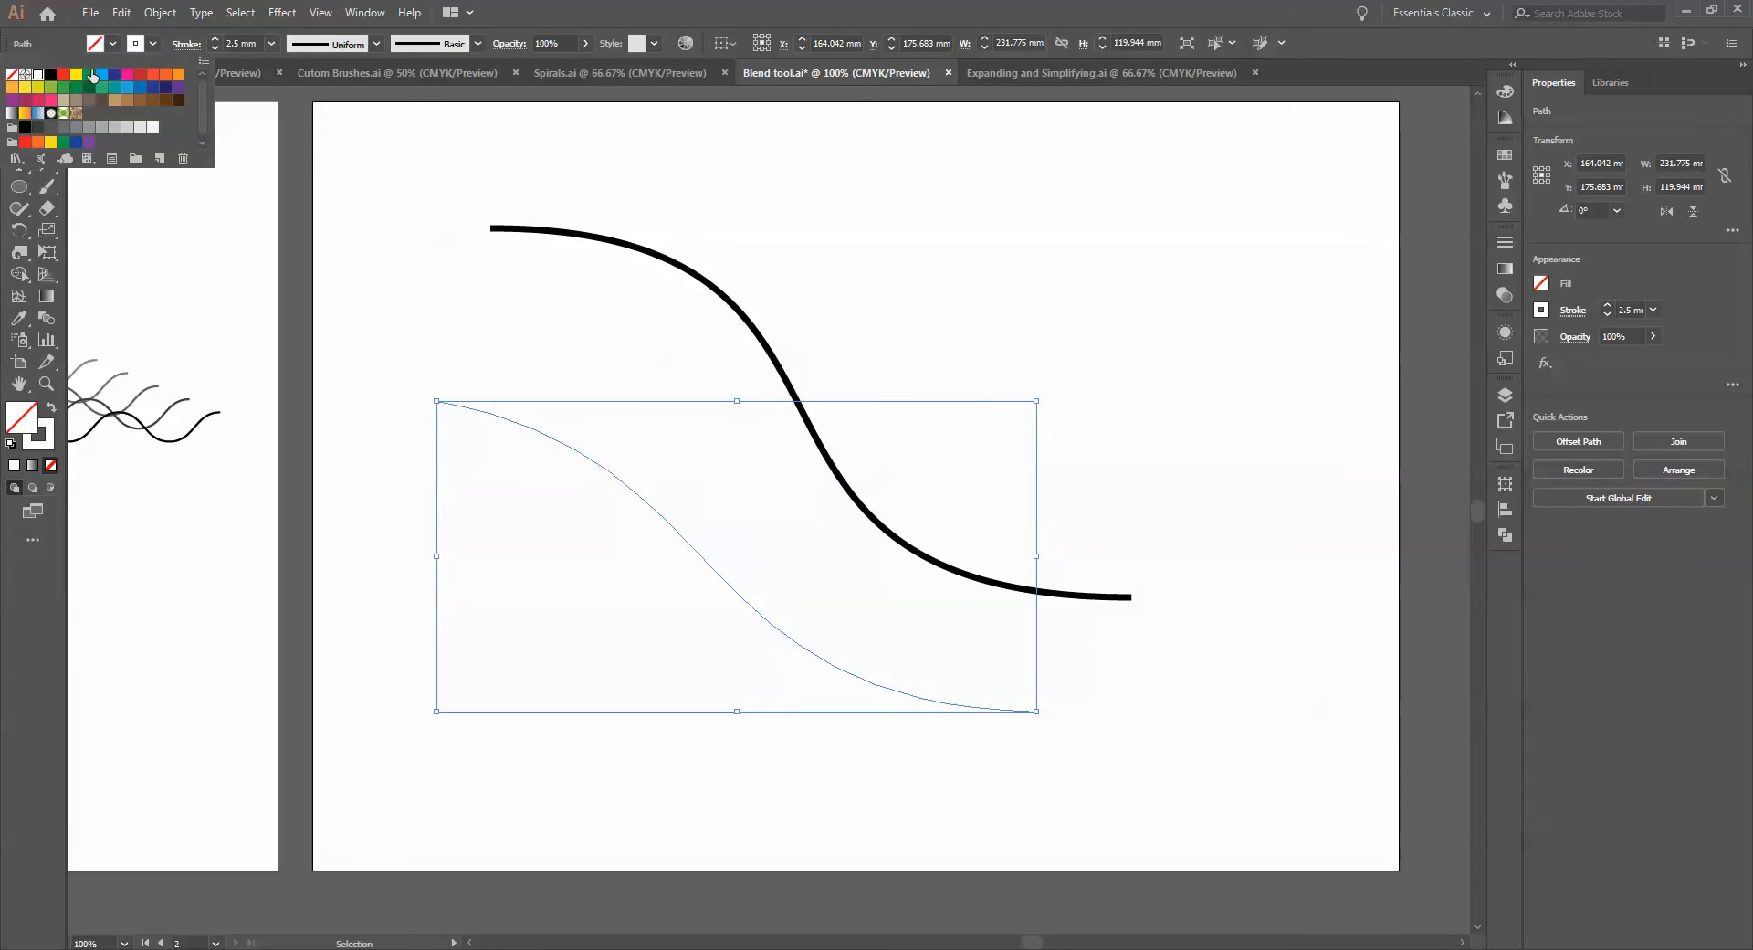
left_click(271, 44)
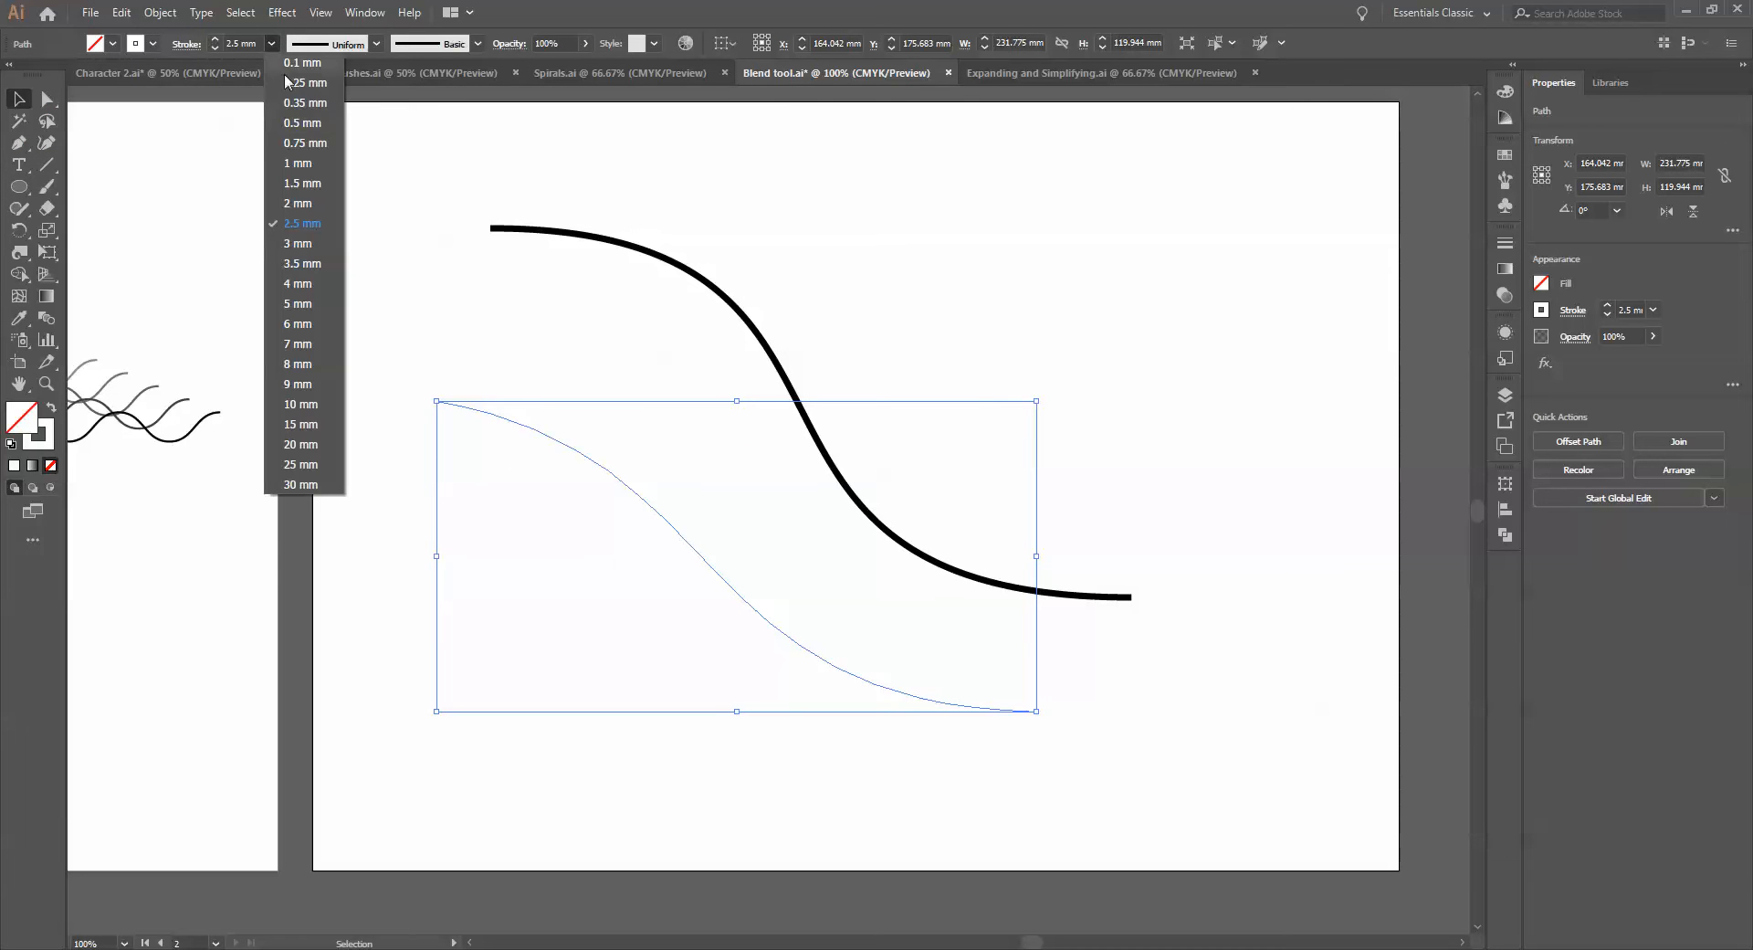
left_click(304, 122)
left_click(482, 308)
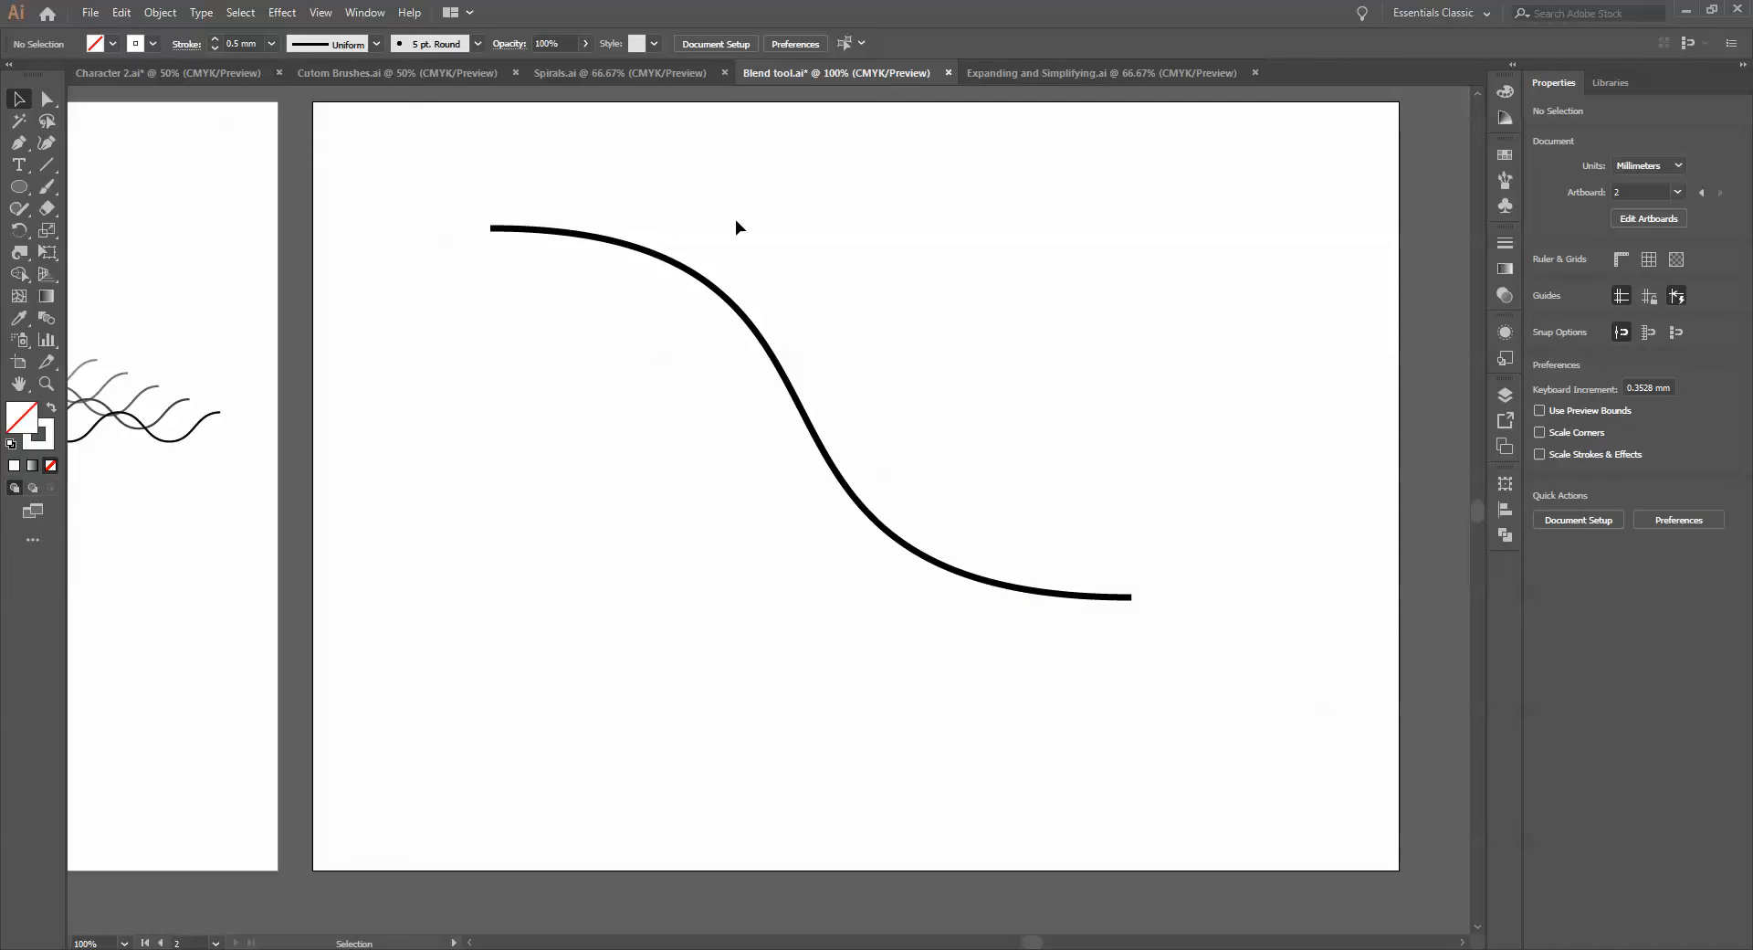
Select both curves and set the blend options to Specified Steps spacing with 15 steps
left_click_drag(764, 225, 762, 727)
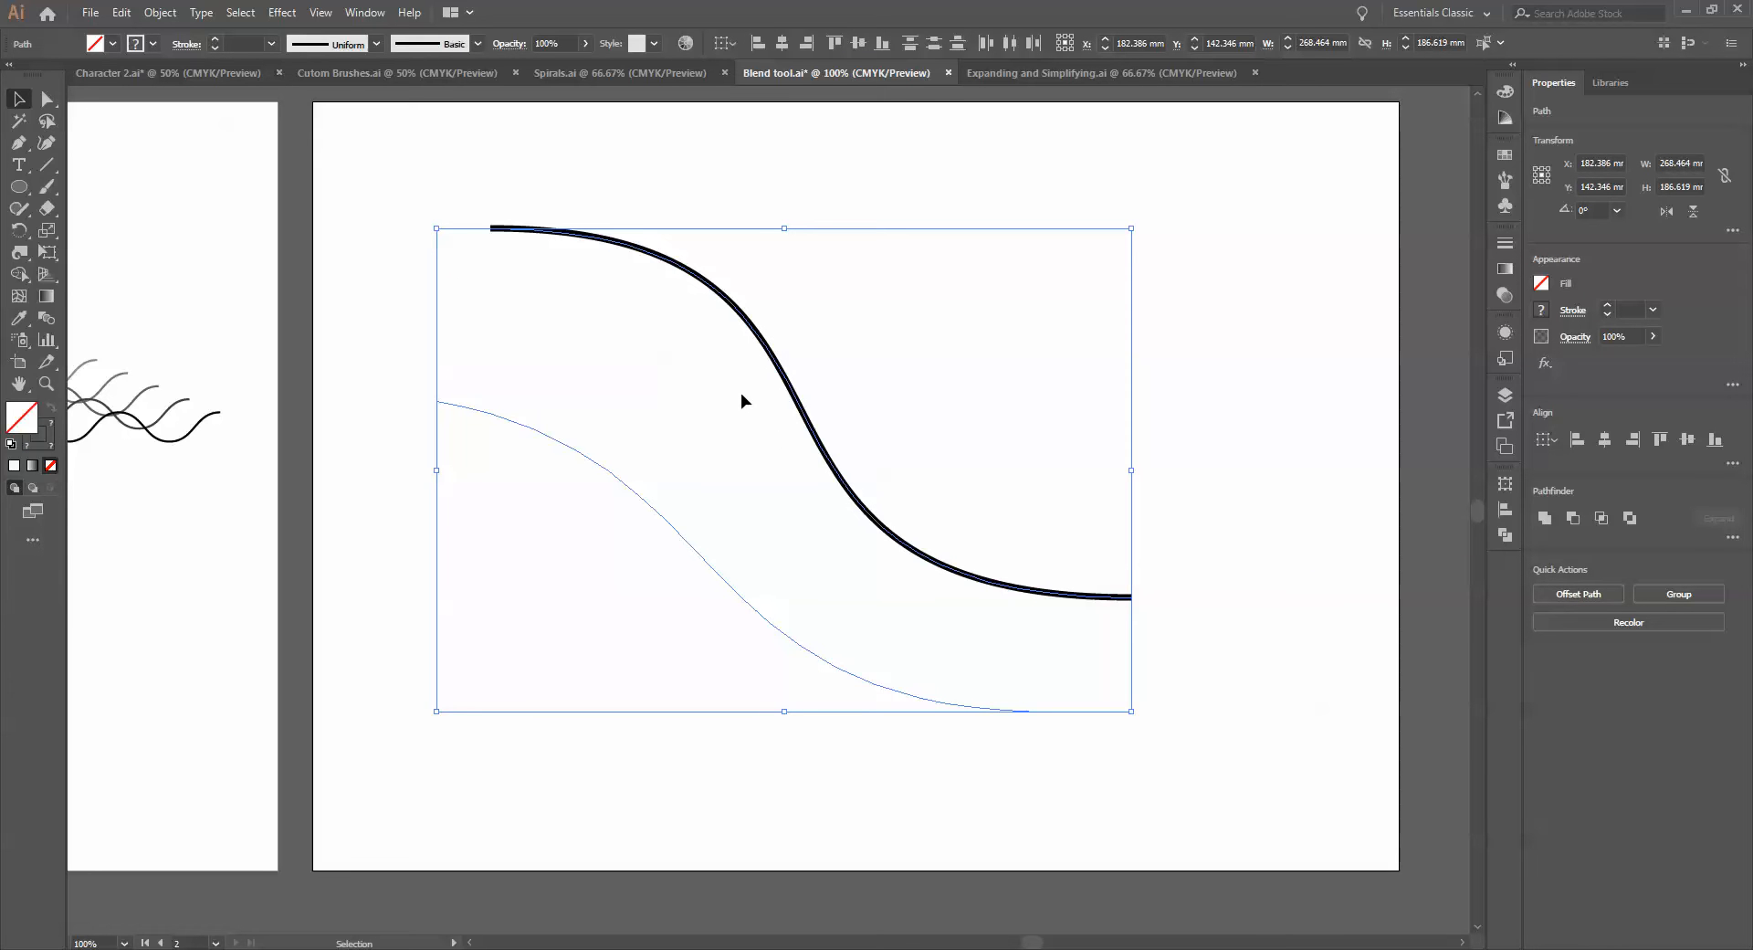
left_click(161, 12)
mouse_move(334, 510)
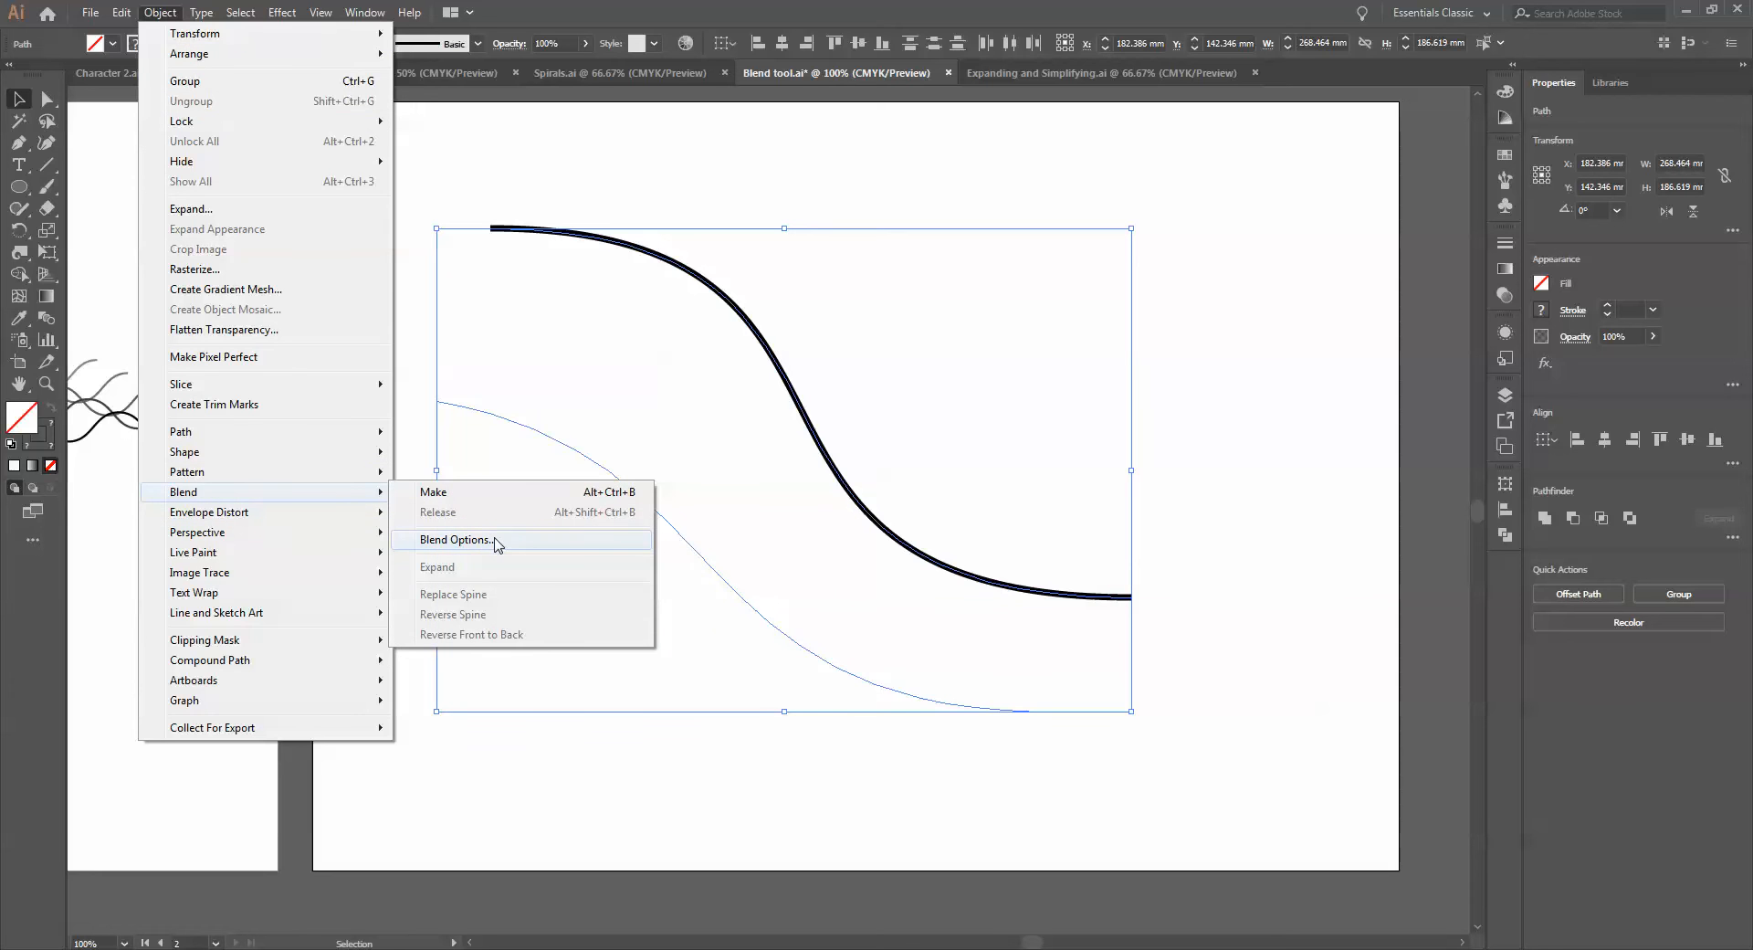
left_click(496, 539)
left_click_drag(1049, 286, 1130, 274)
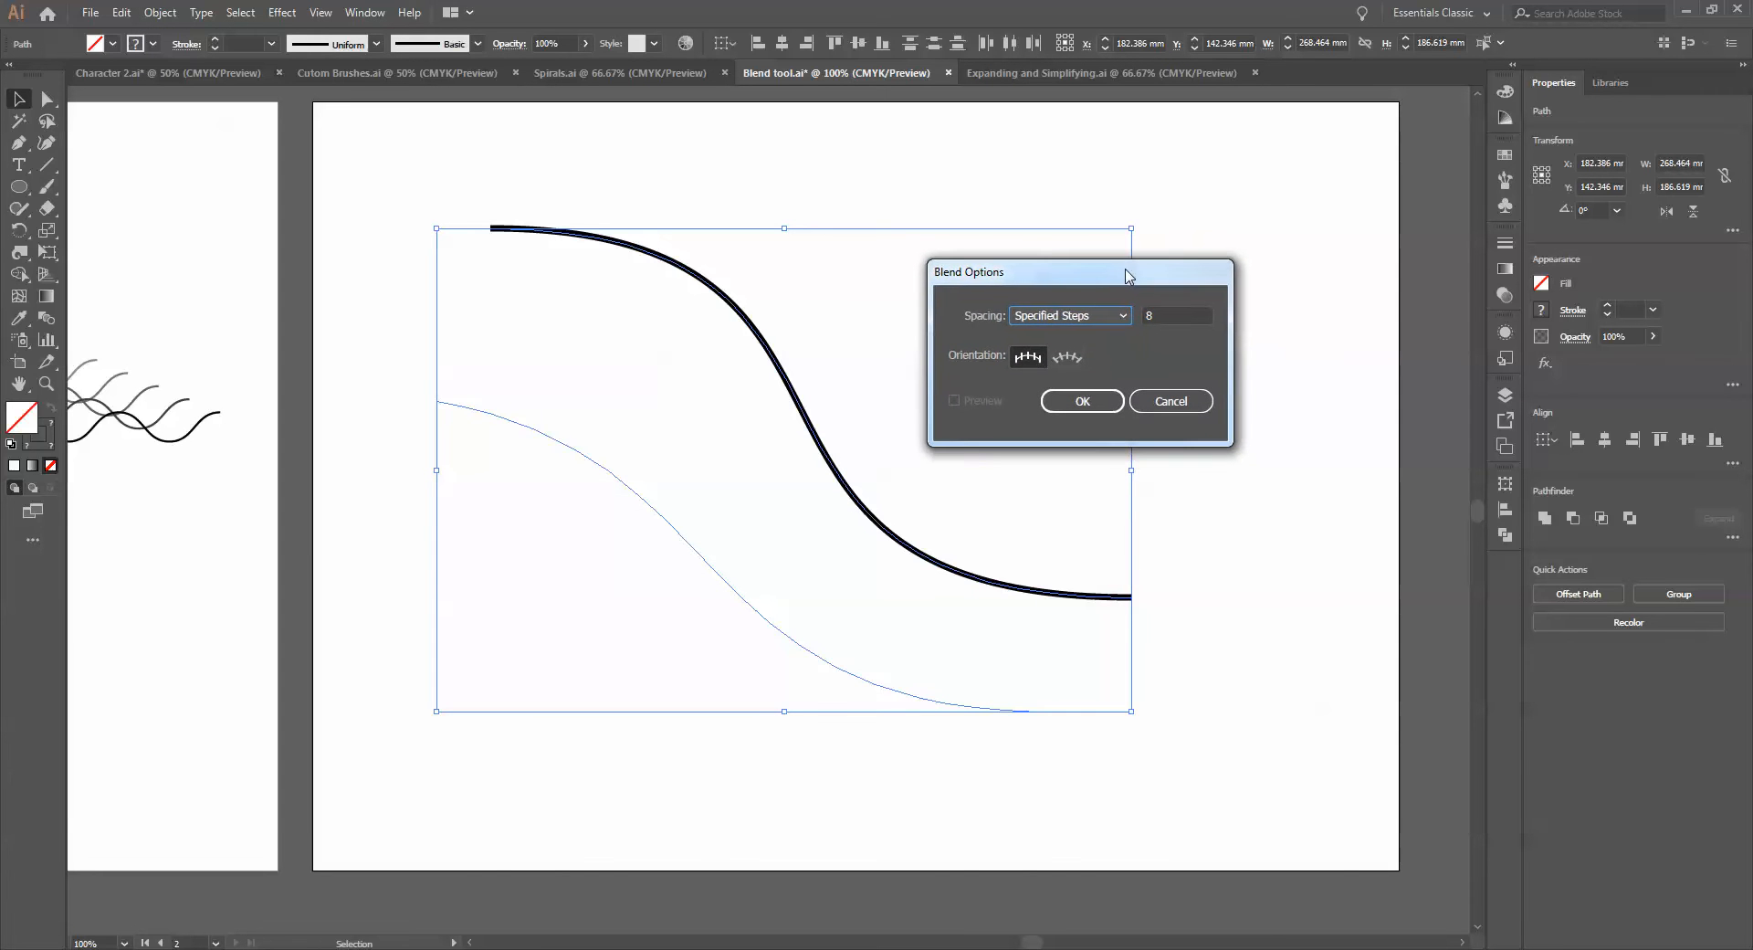
left_click(1125, 317)
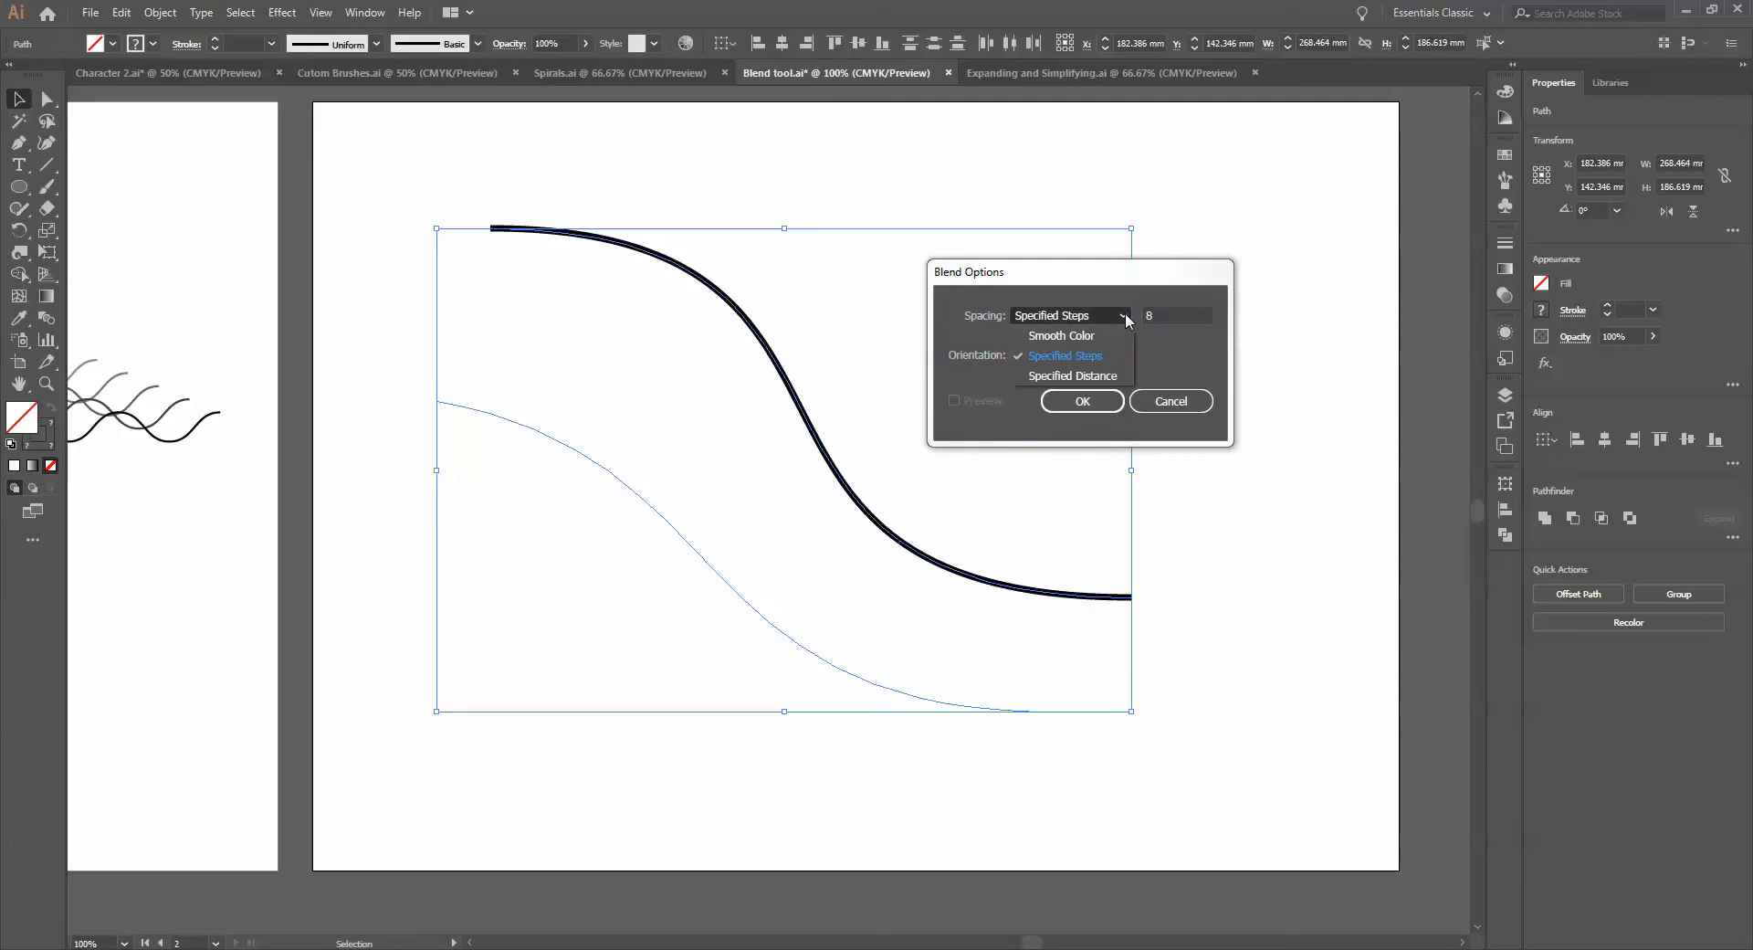
left_click(1097, 358)
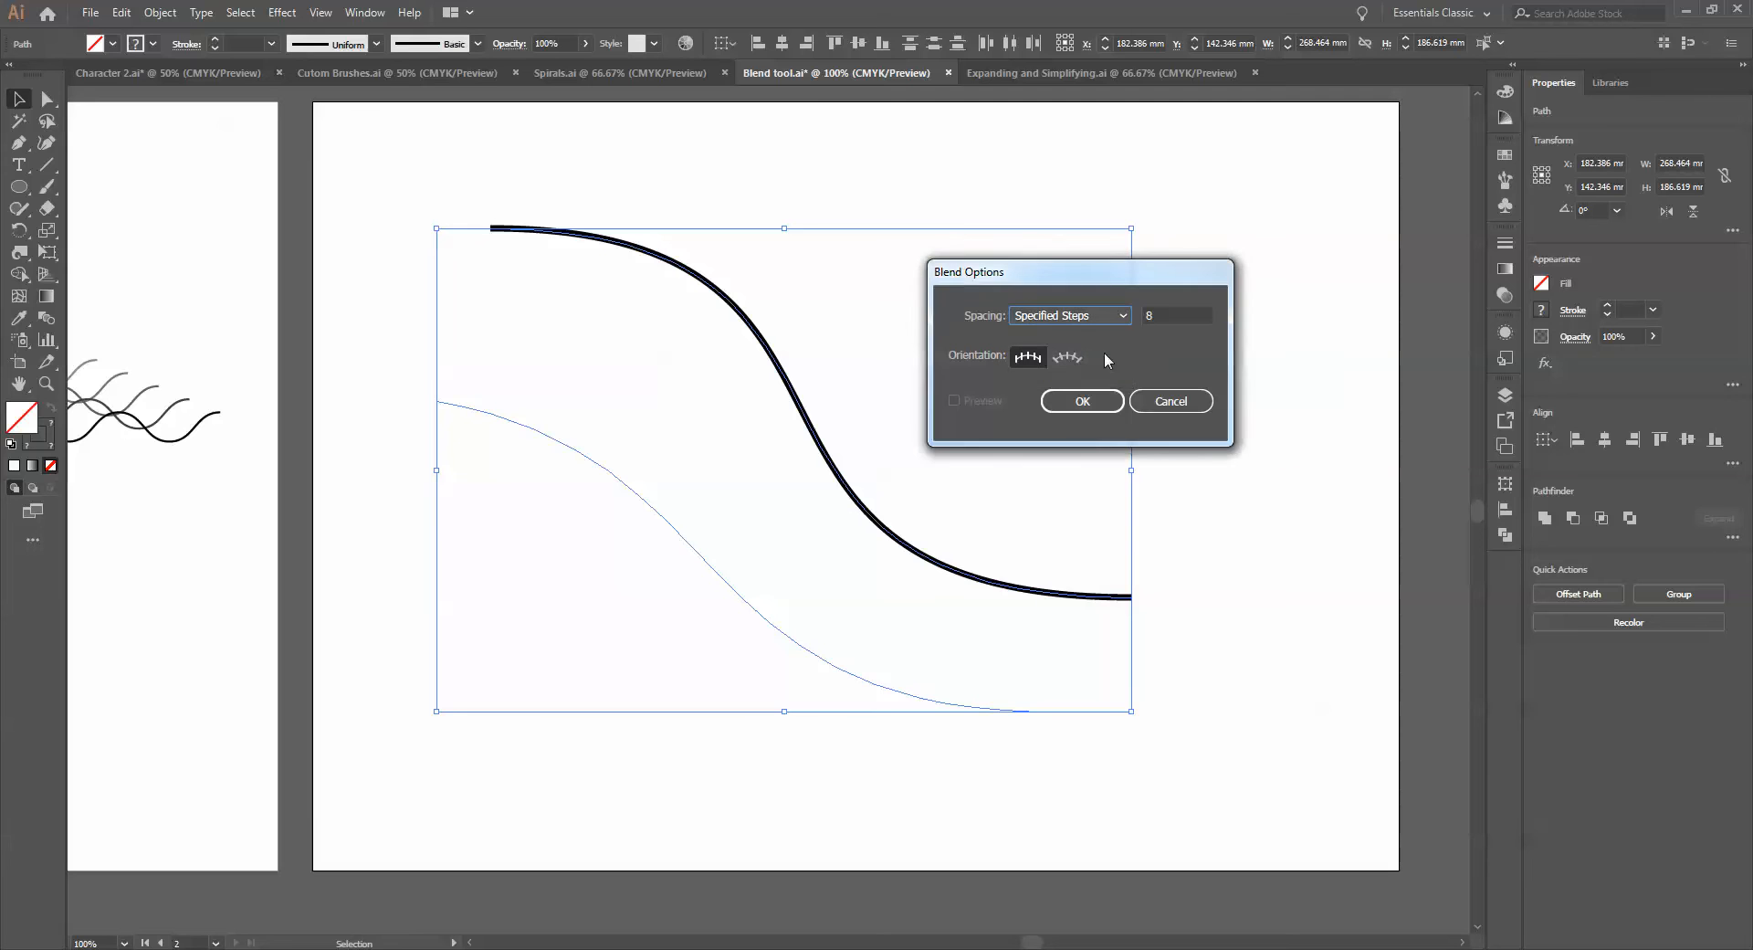
double_click(1166, 314)
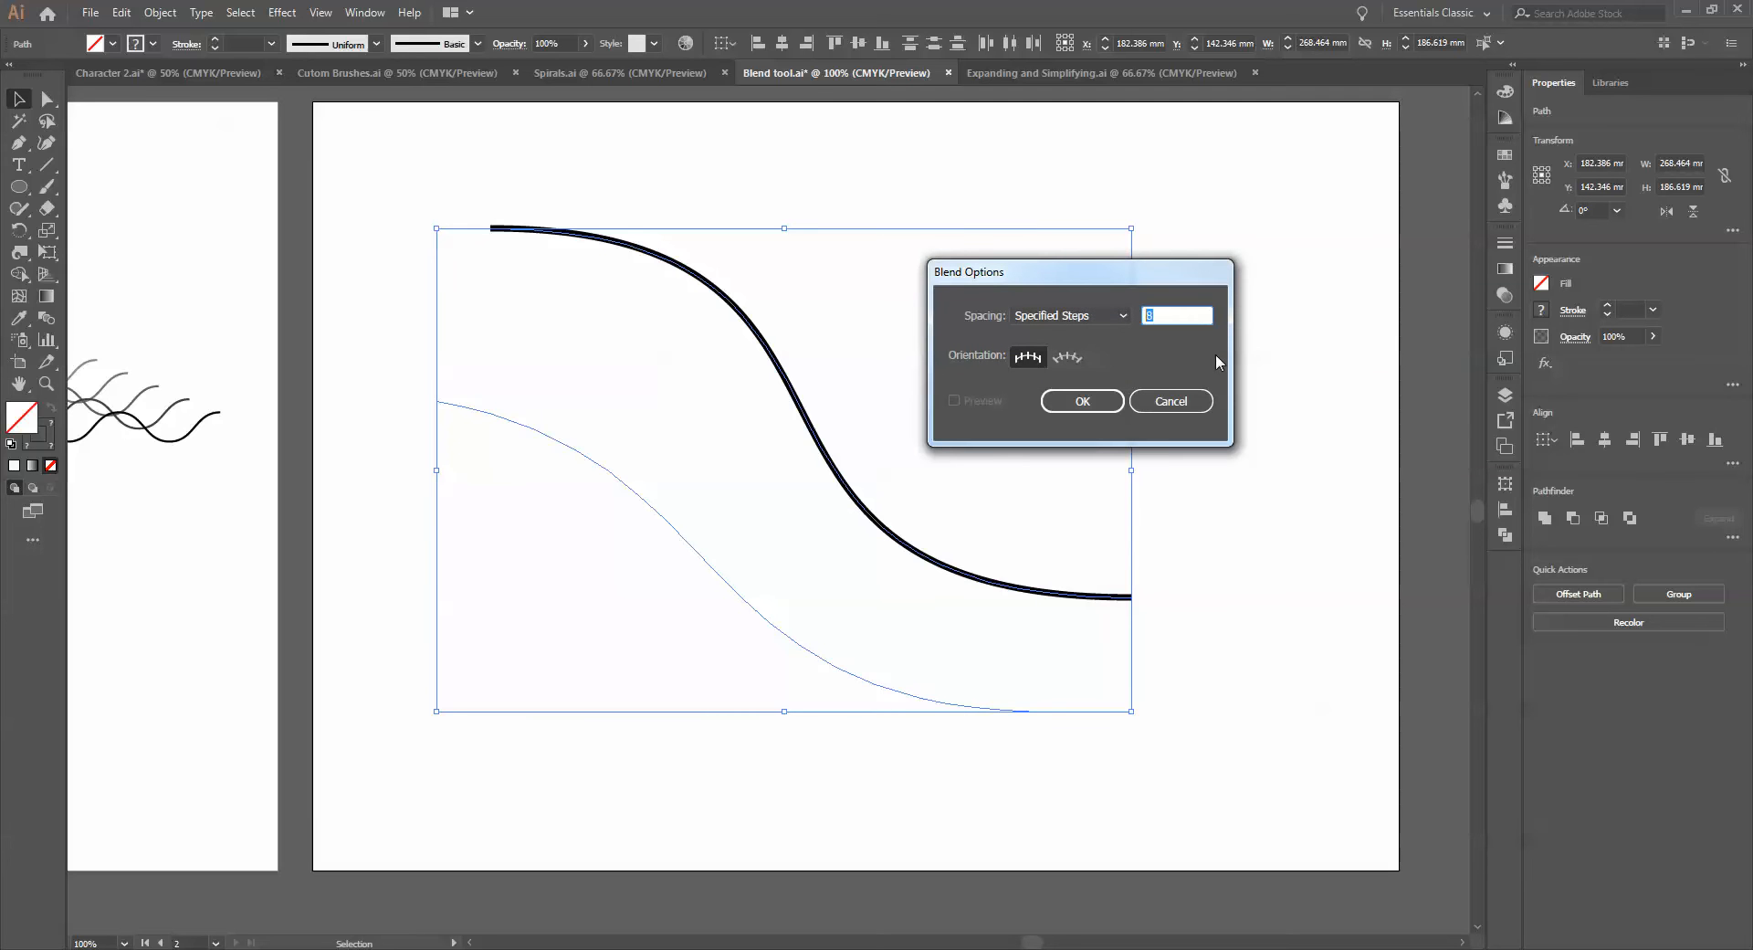
type("15")
left_click(1093, 408)
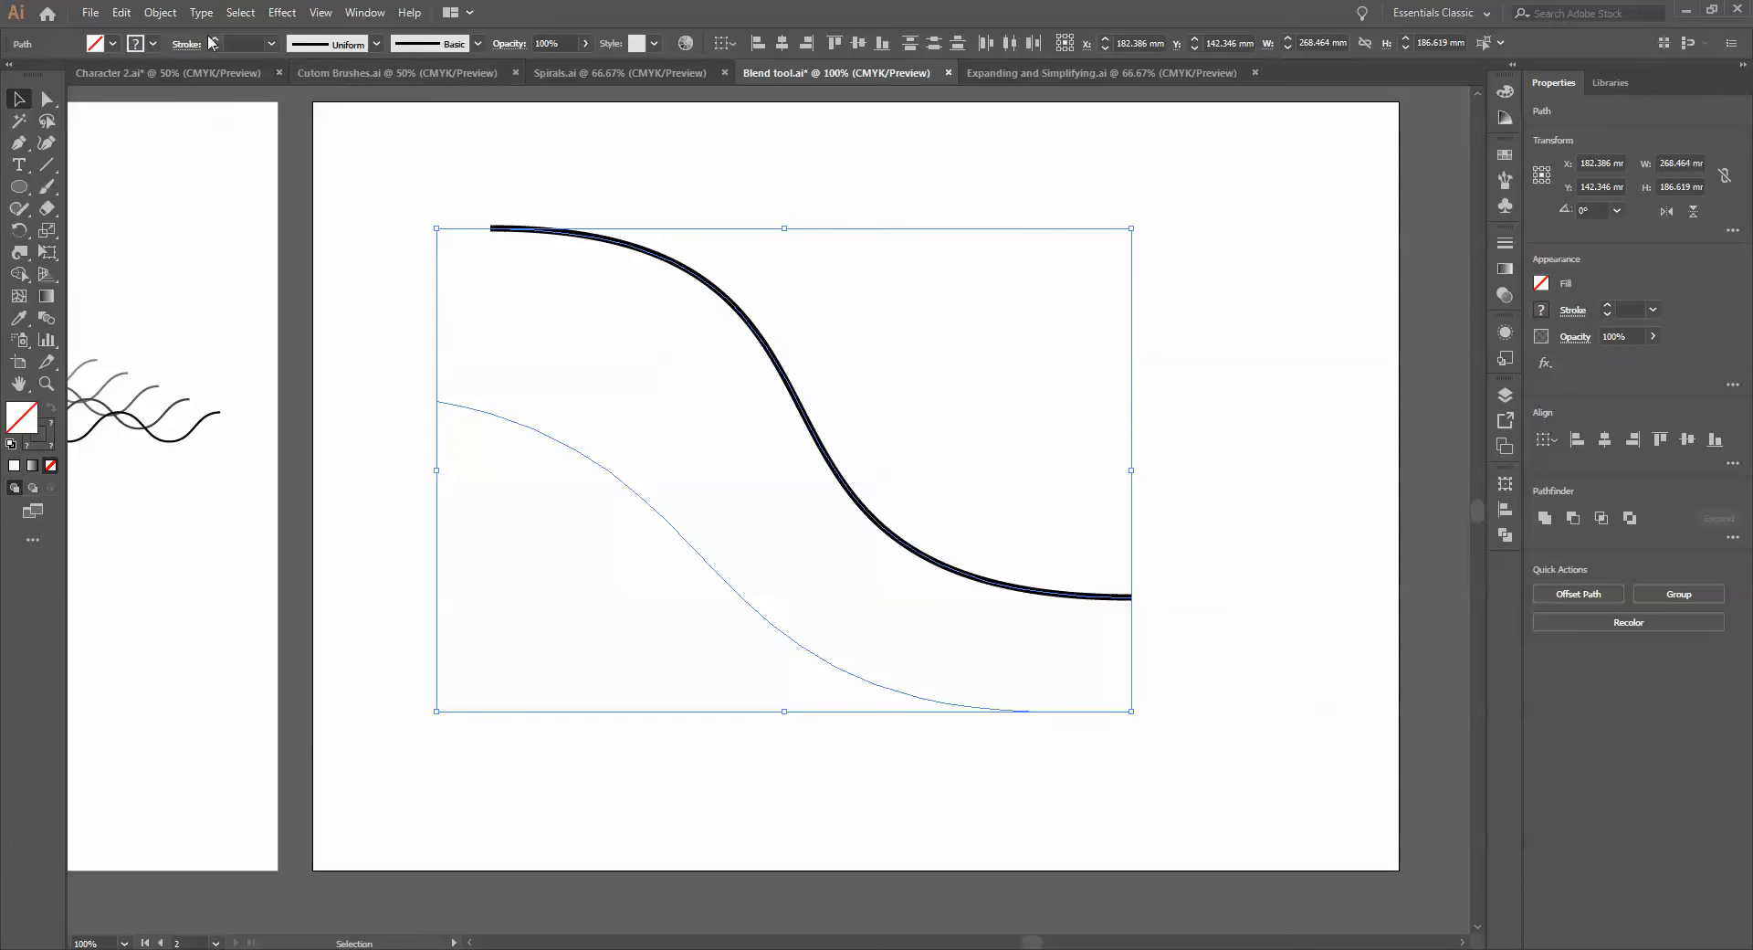
Make a blend between the selected black and white curves
left_click(162, 13)
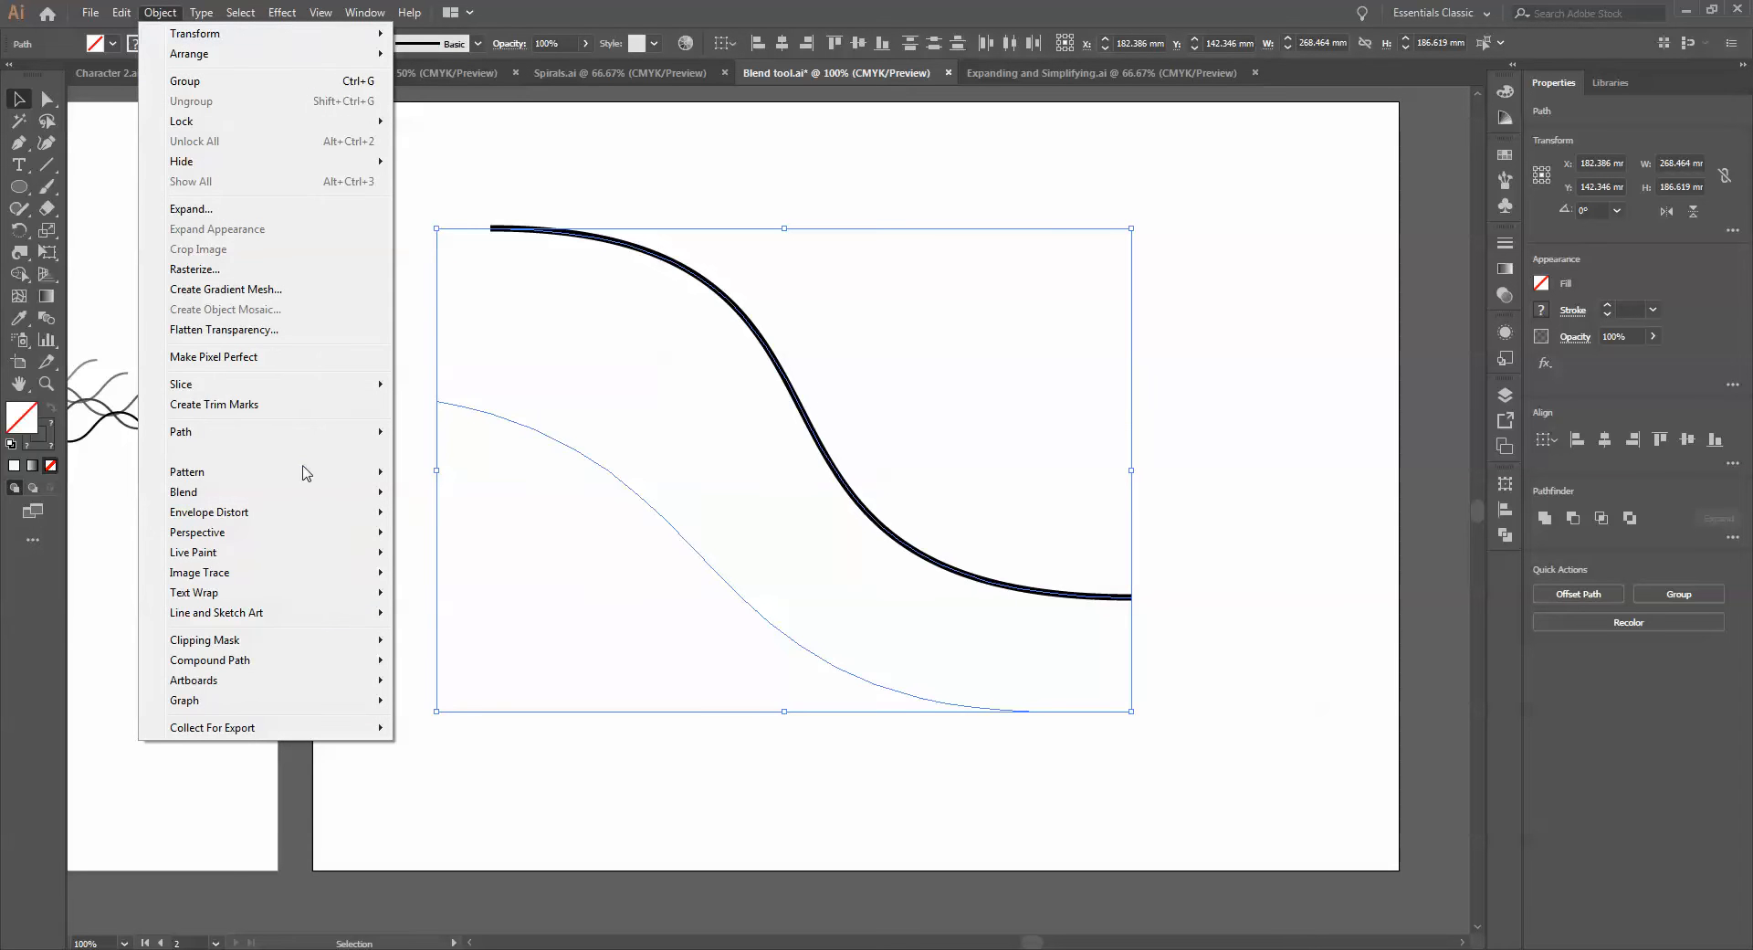
mouse_move(364, 494)
left_click(442, 493)
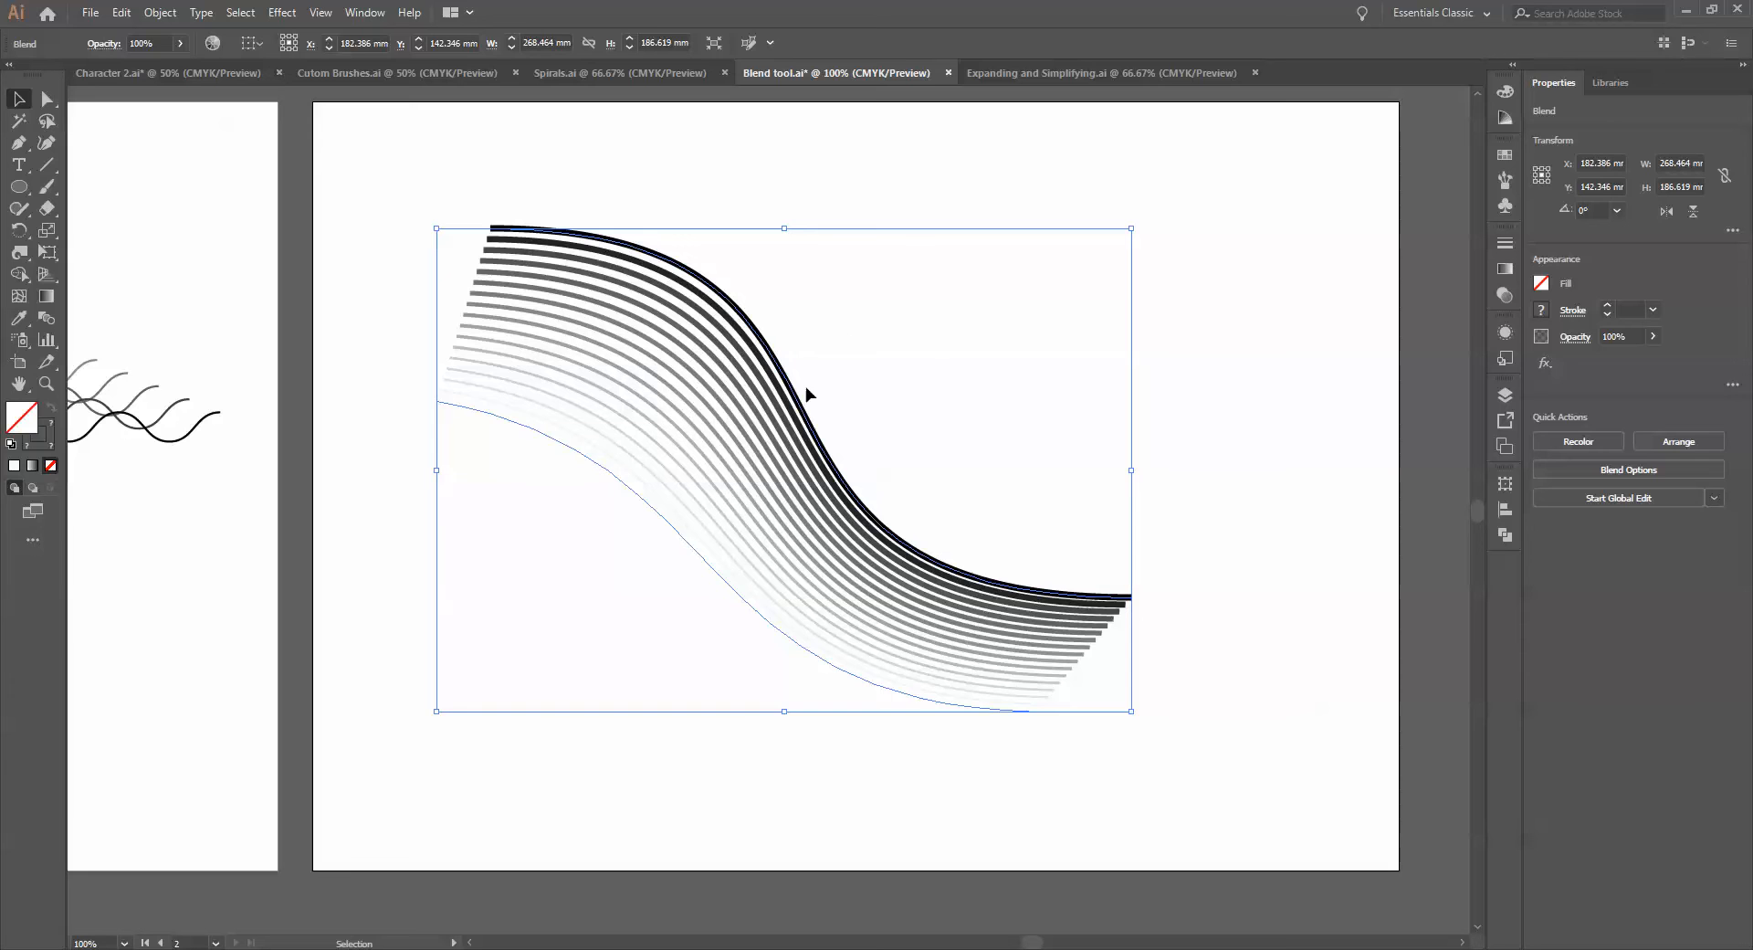
Reshape the blend's black curve by moving its upper anchor outward, lengthening that anchor's handle, and lowering the end anchor to about X 325, Y 272 mm
left_click(1197, 324)
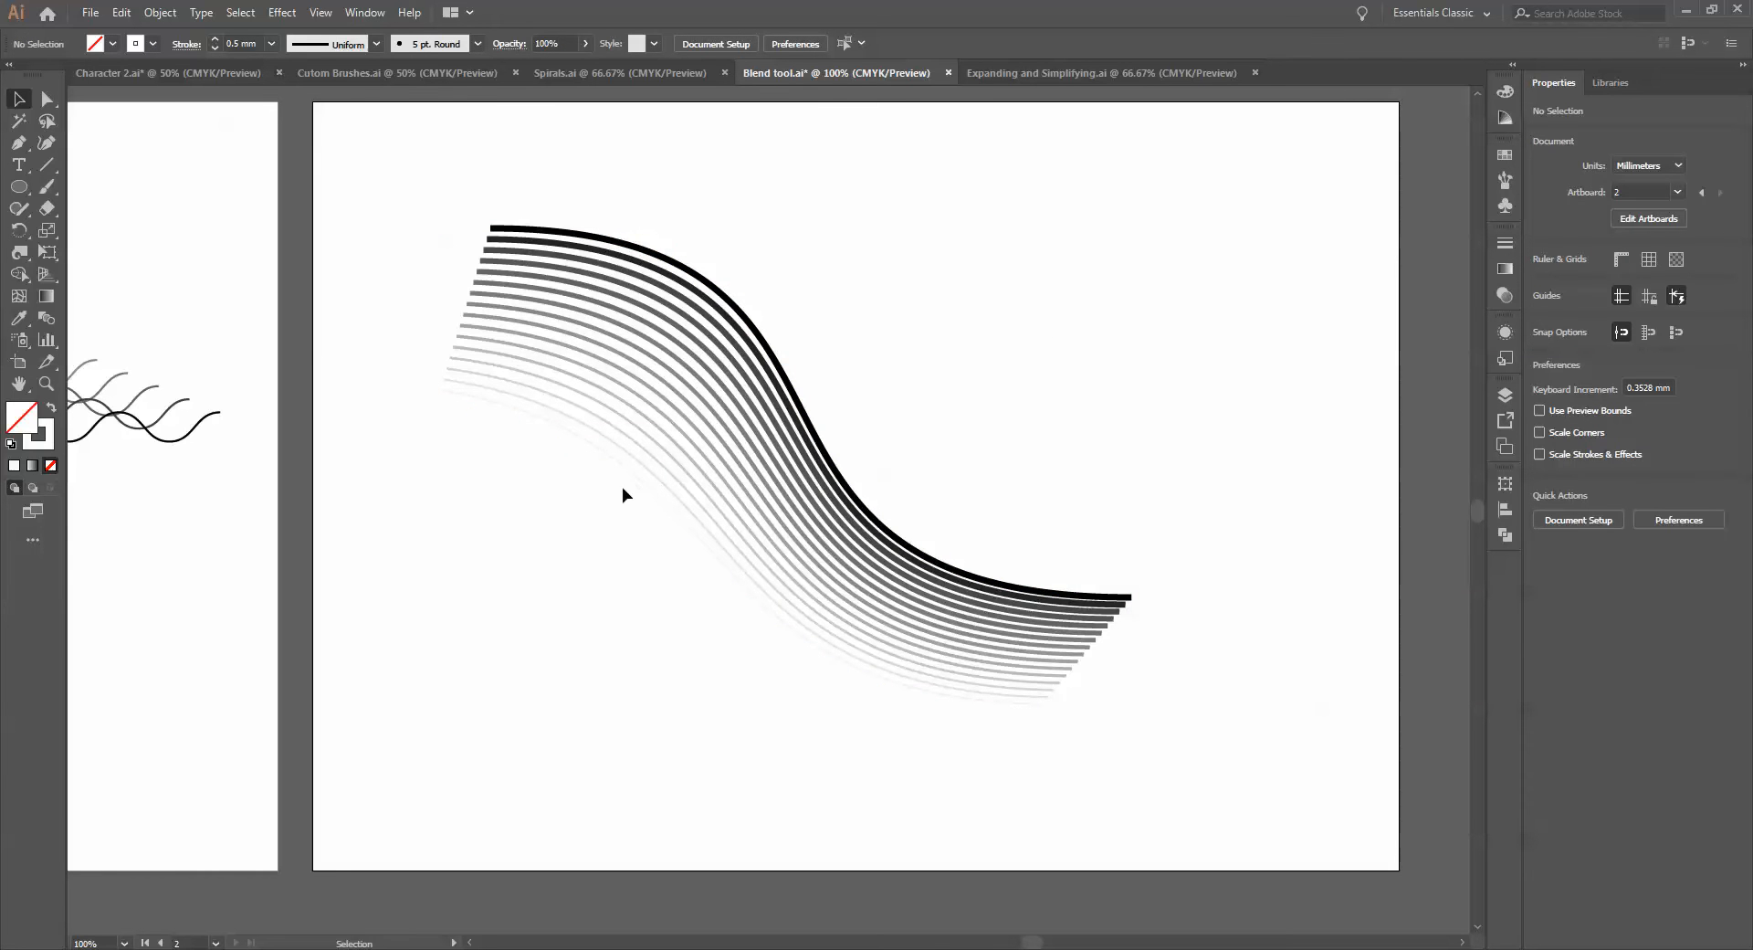
key("a")
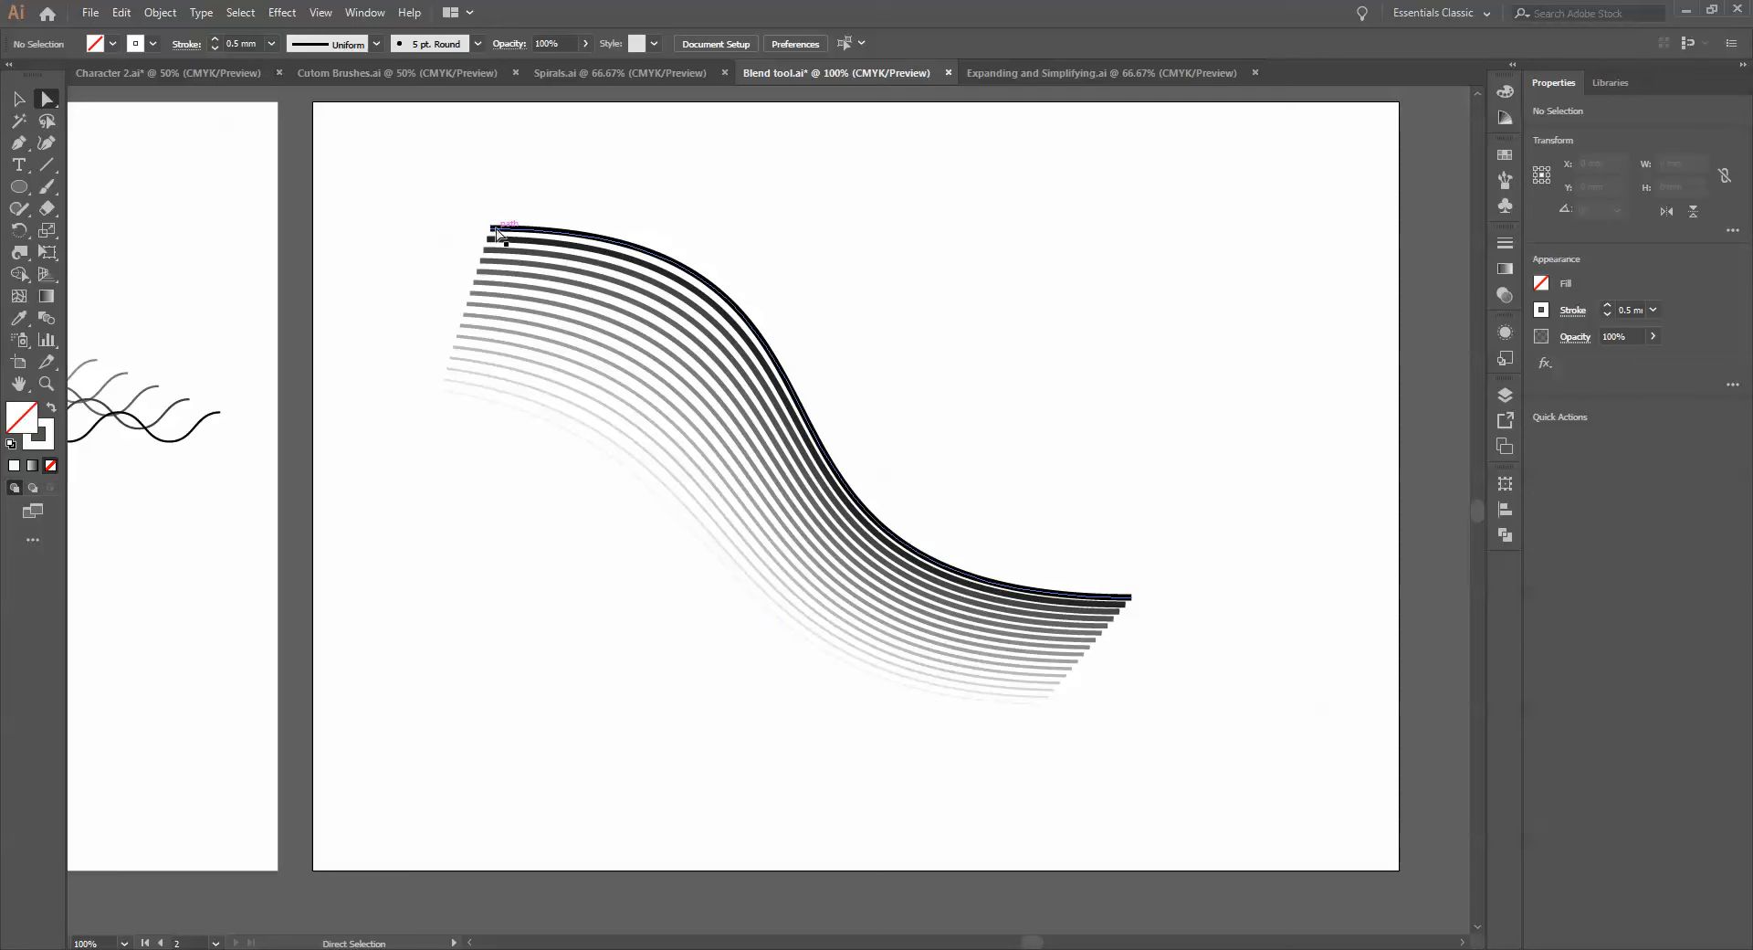
left_click(491, 230)
left_click_drag(491, 230, 397, 256)
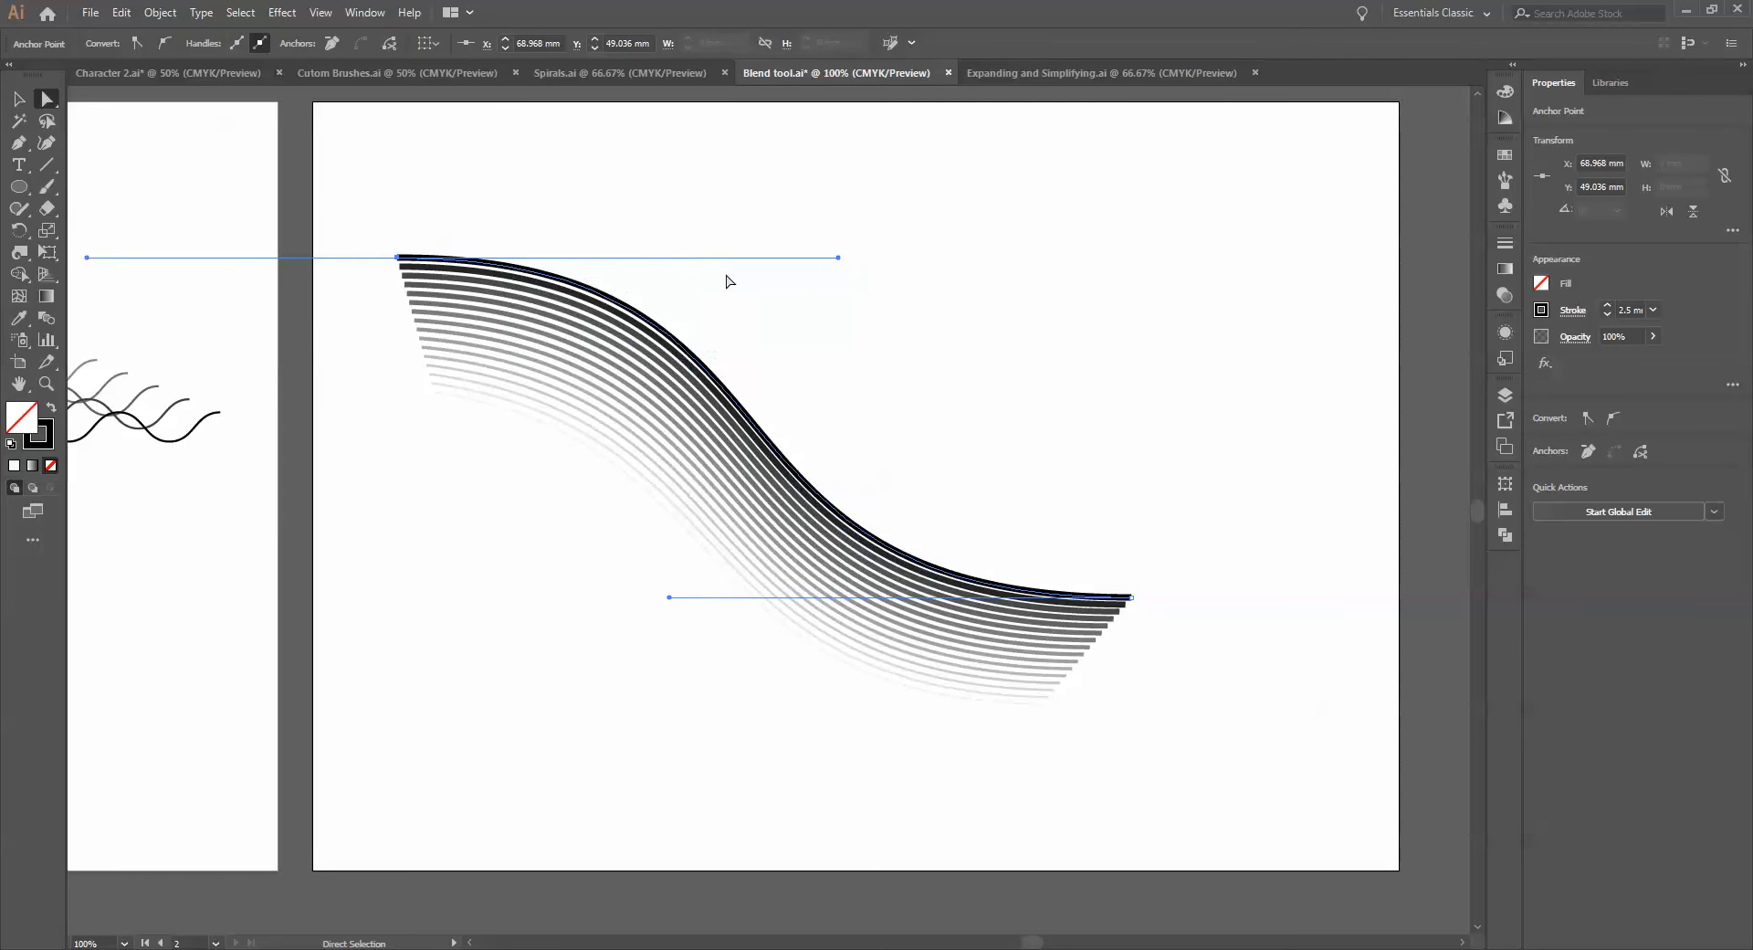
left_click_drag(838, 259, 1044, 280)
left_click_drag(1132, 598, 1153, 804)
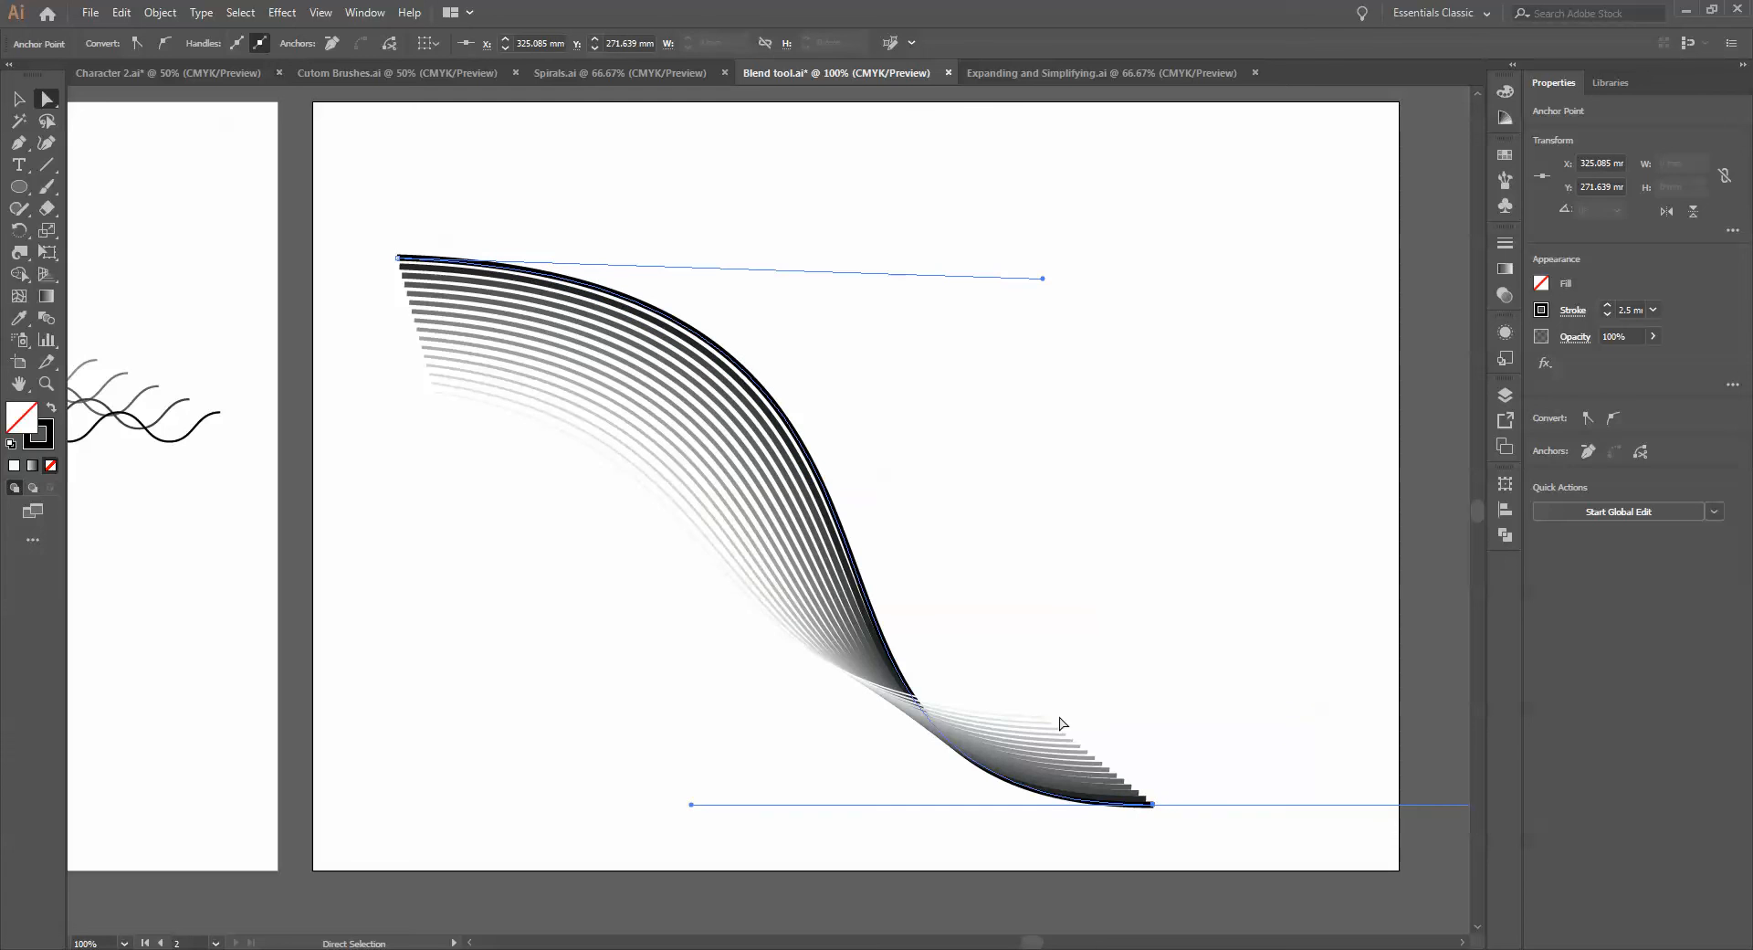
Move the white curve's ends to about X 306, Y 203 mm and X 23, Y 123 mm, and the black start anchor to X 60, Y 23 mm
left_click(1043, 717)
left_click_drag(1004, 644, 1107, 629)
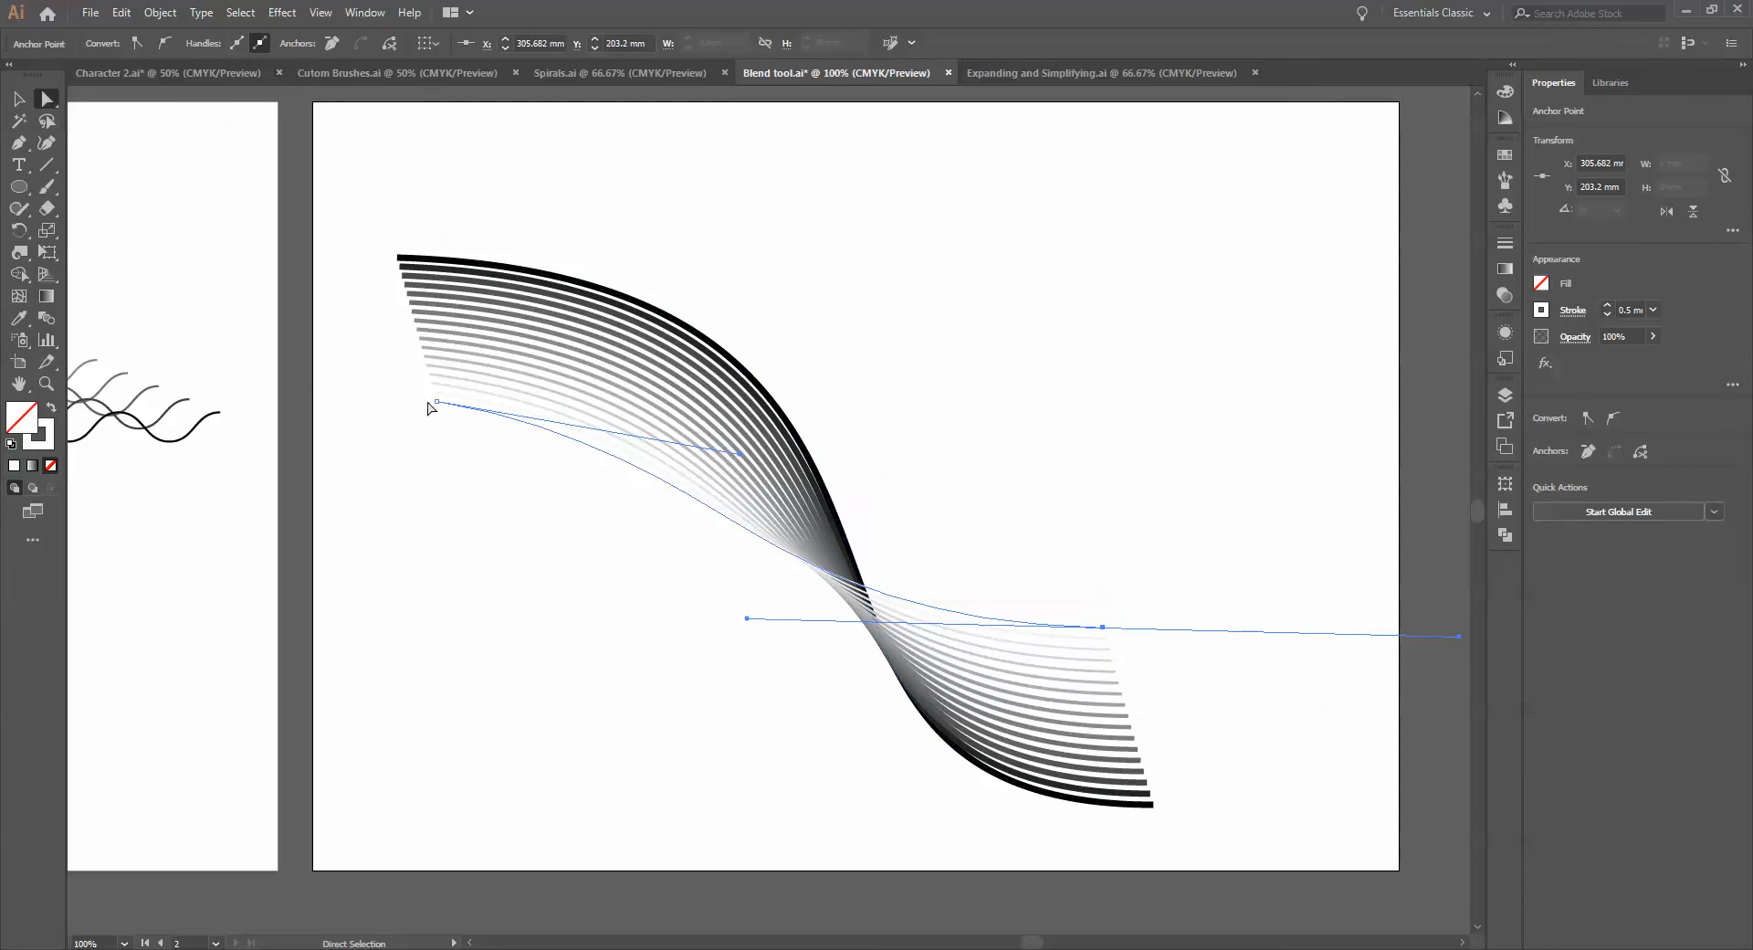
left_click_drag(437, 401, 364, 427)
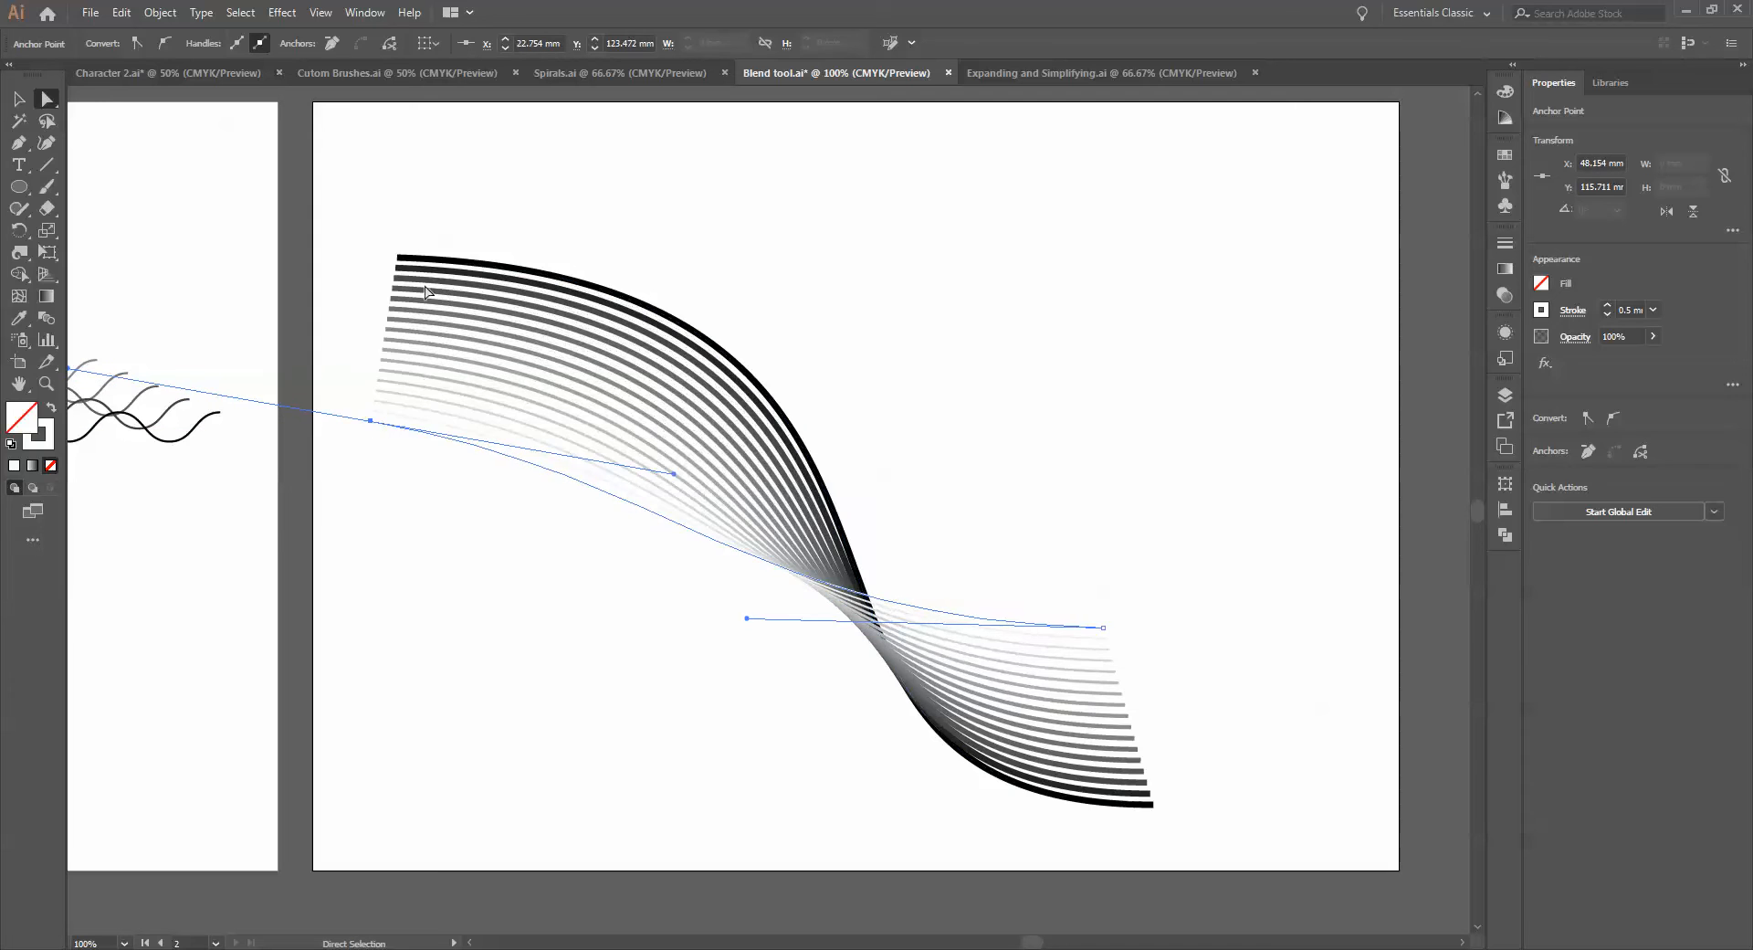
left_click_drag(401, 262, 470, 168)
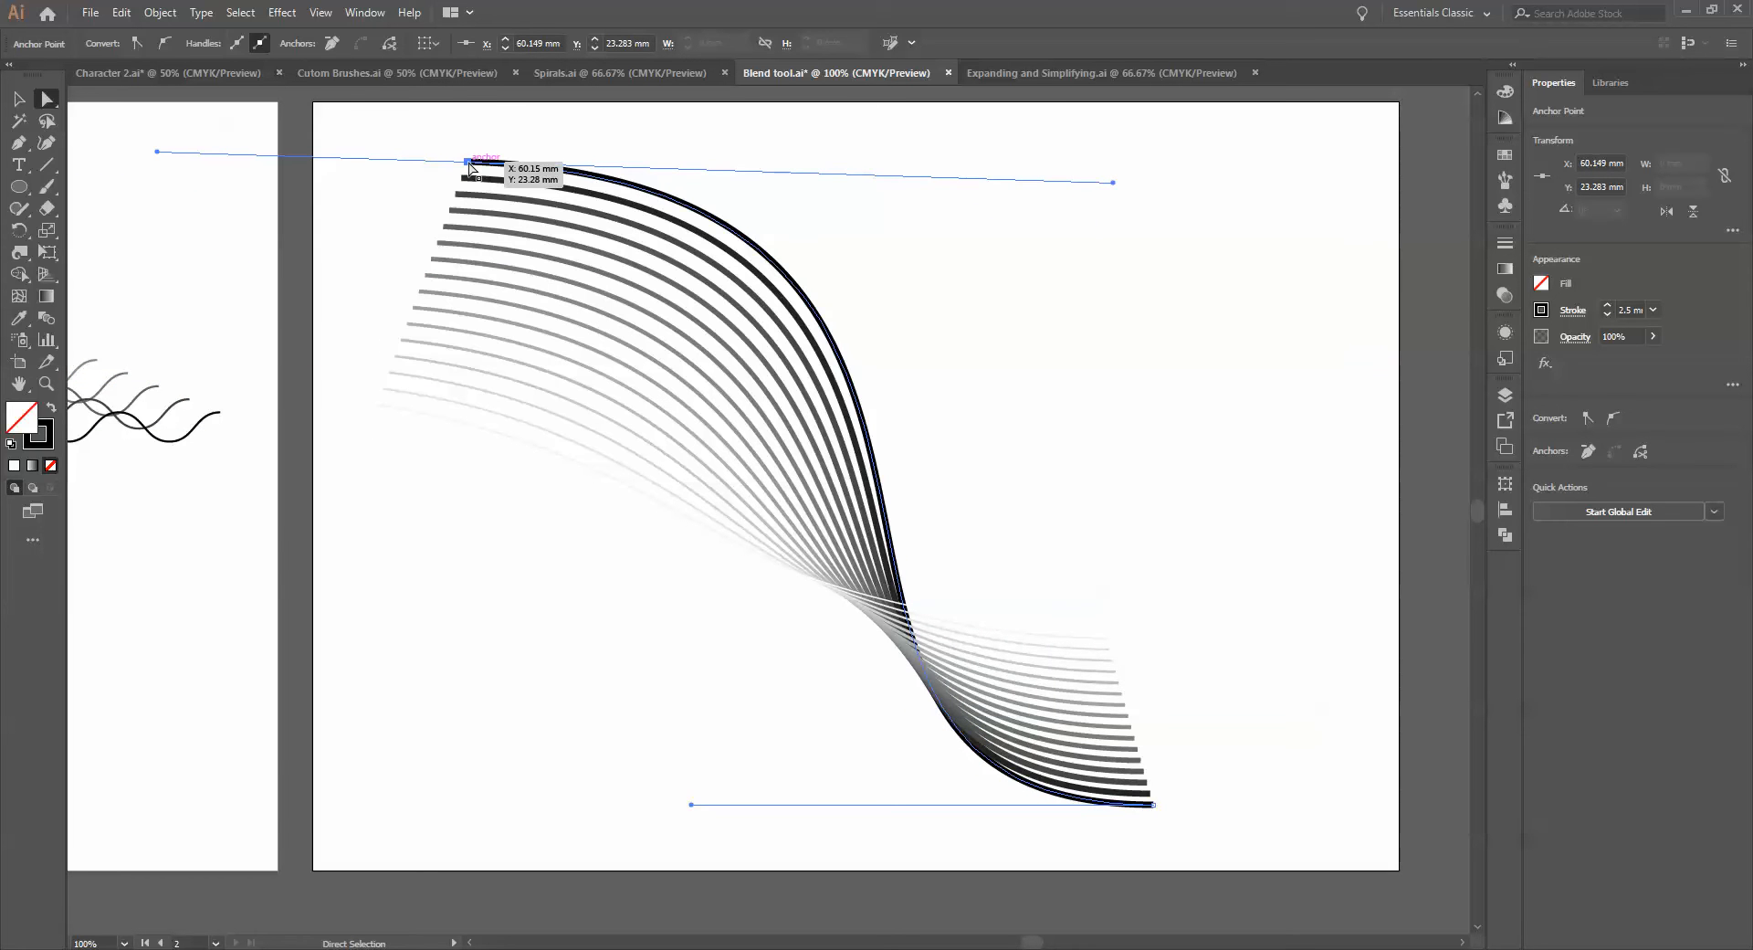
Select the whole blend and release it back into its two original curves
left_click(17, 98)
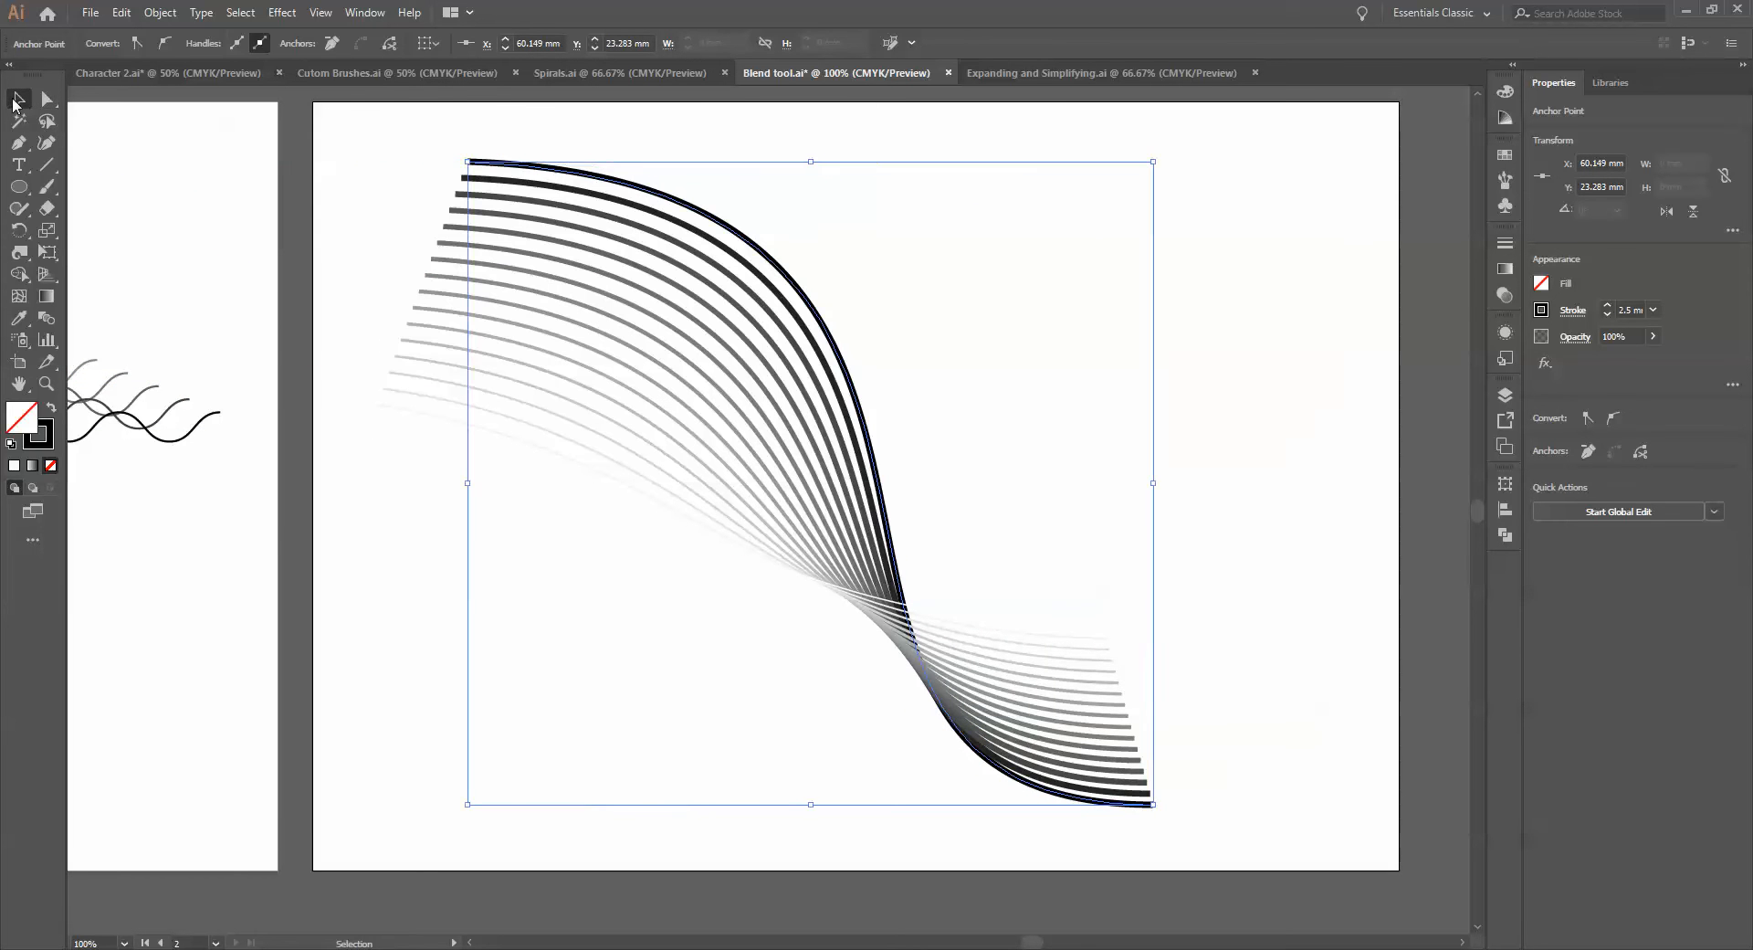
left_click_drag(1056, 351, 723, 726)
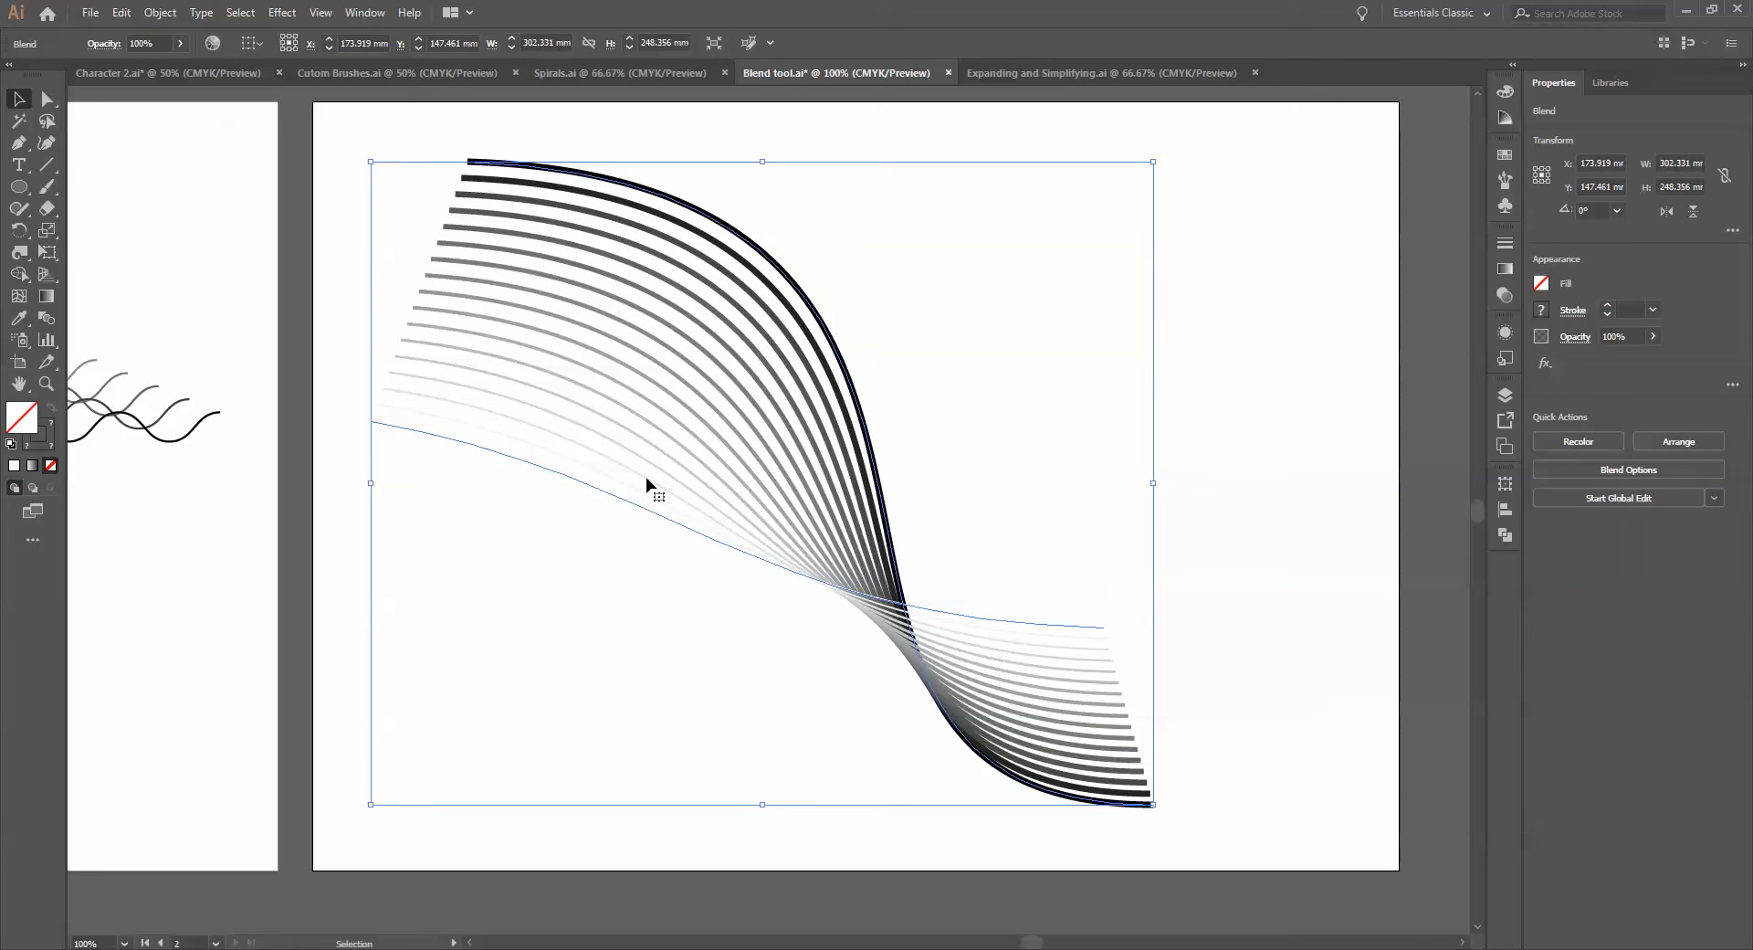
left_click(169, 13)
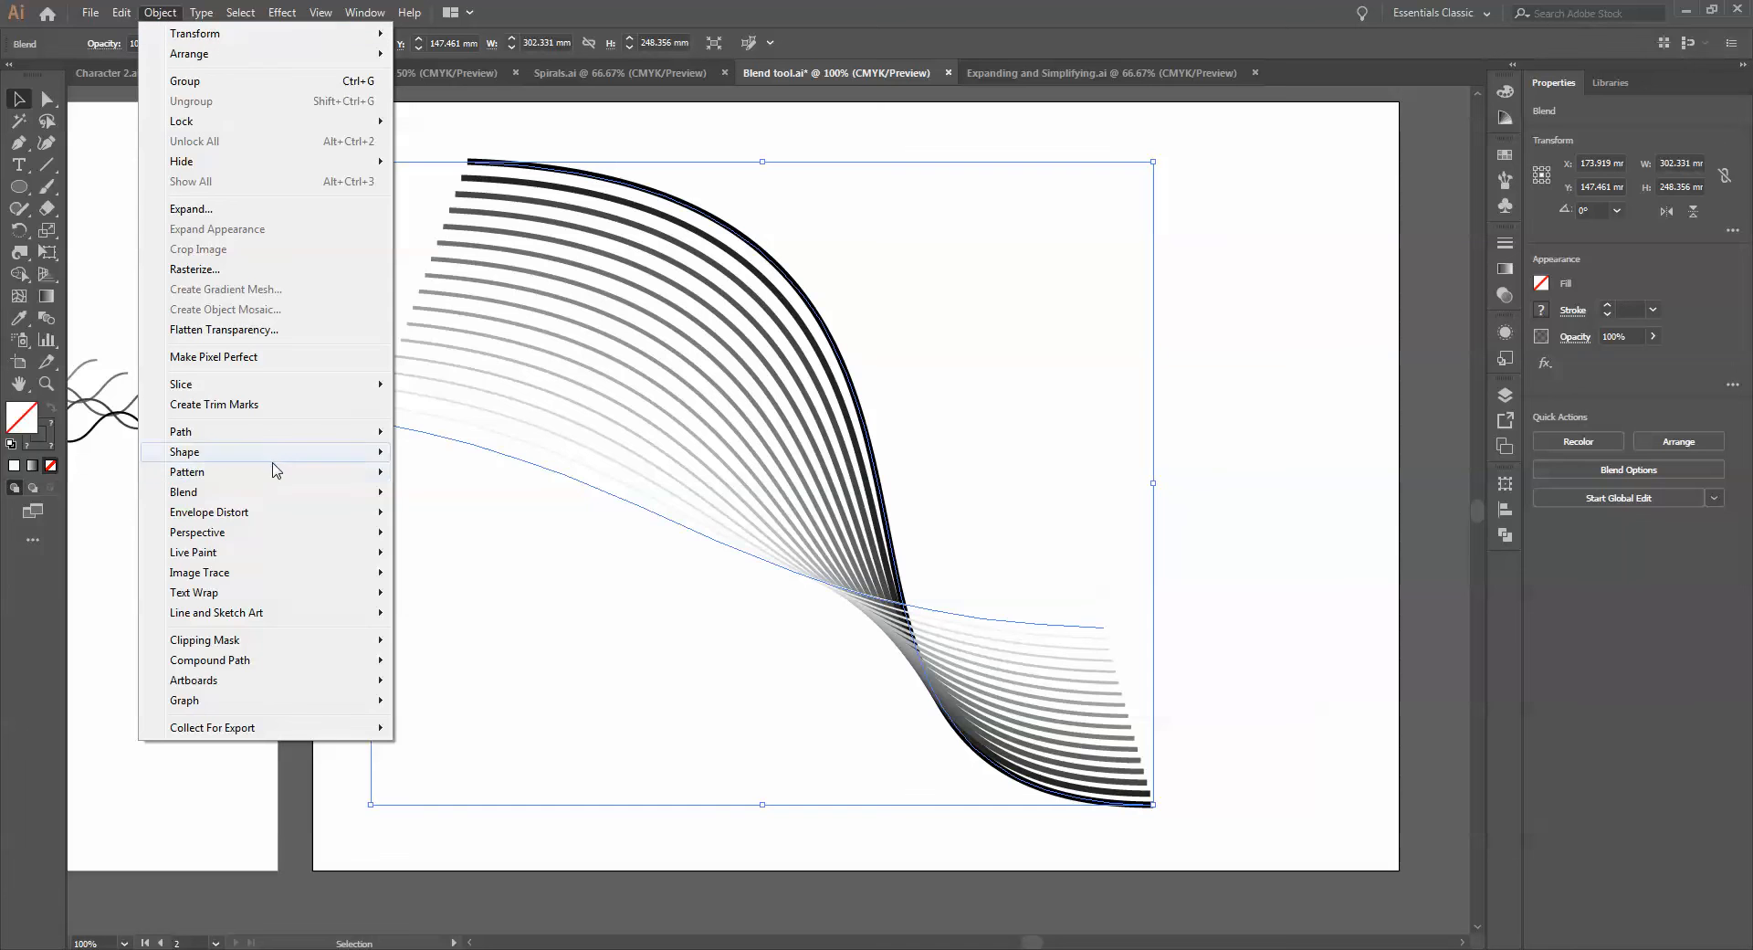
mouse_move(274, 493)
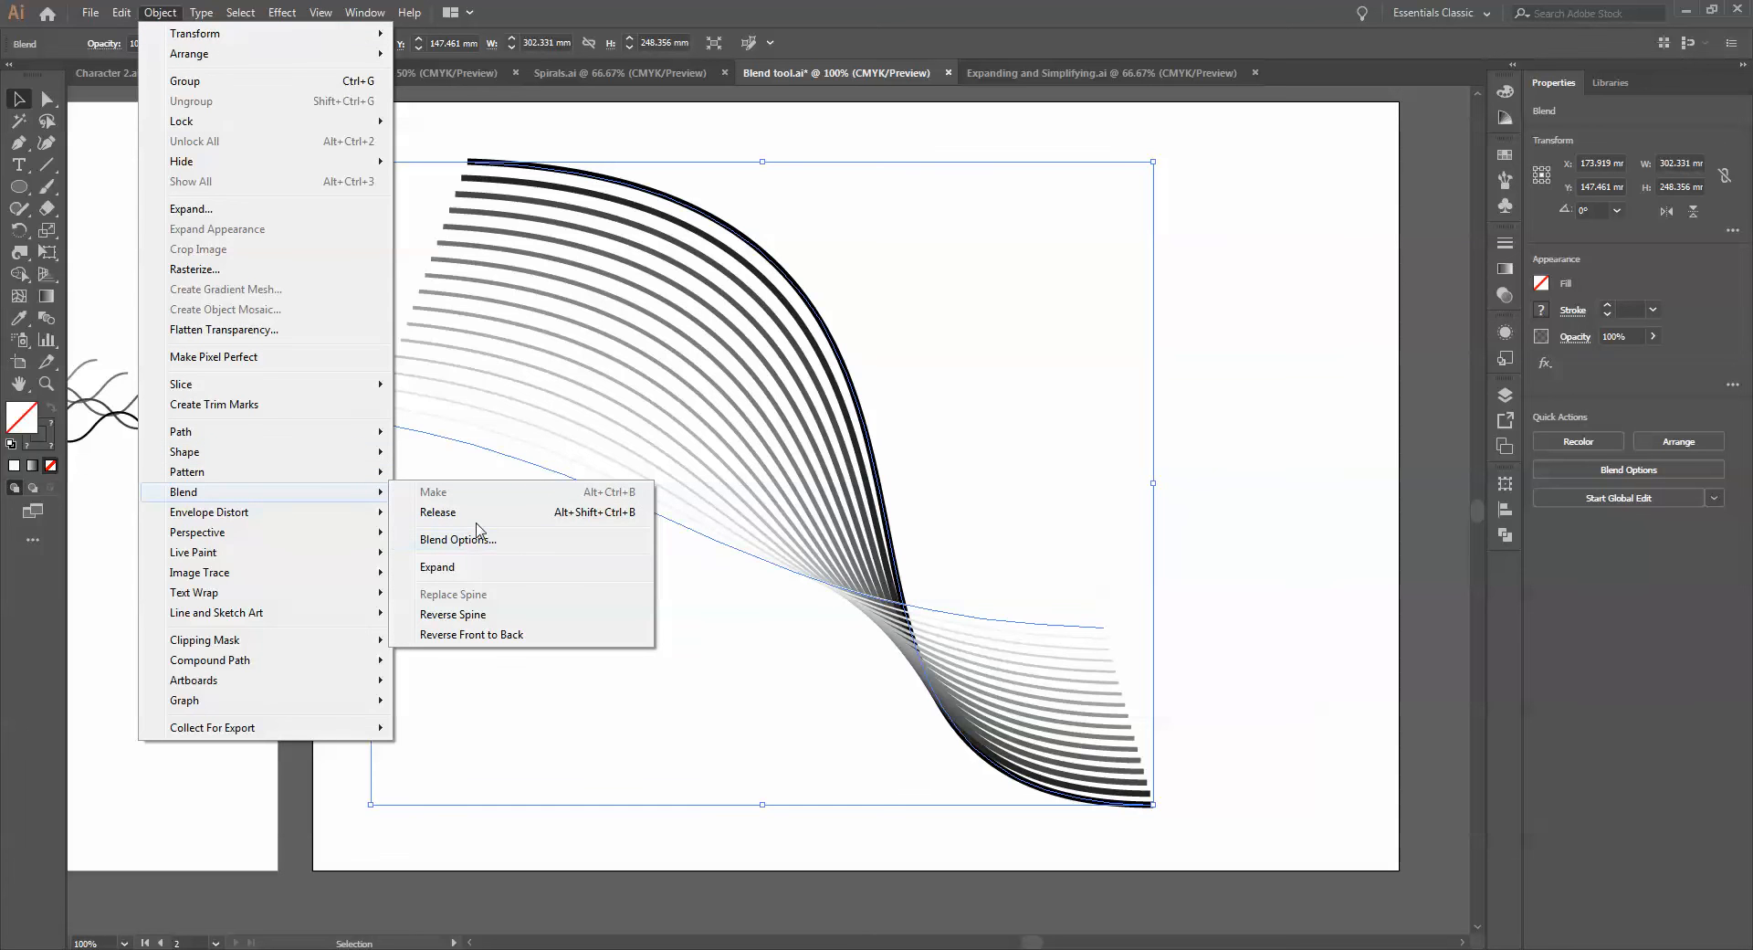
left_click(535, 514)
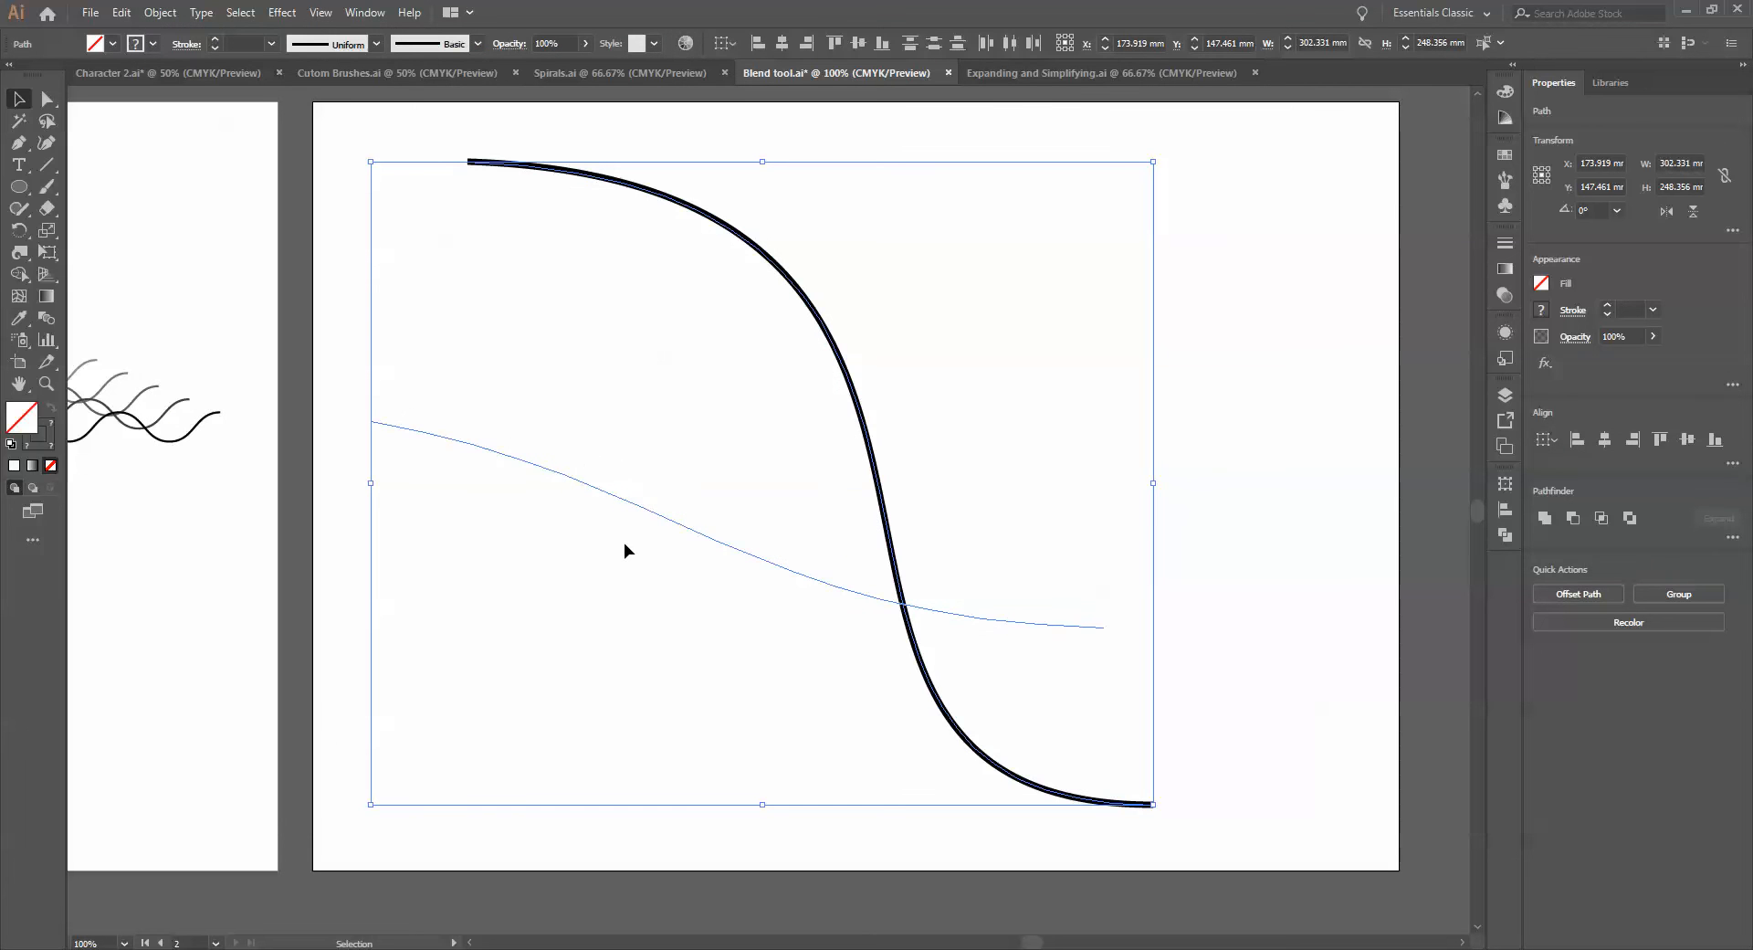
Set the blend options for the two selected curves to Specified Steps spacing with 8 steps
left_click(173, 13)
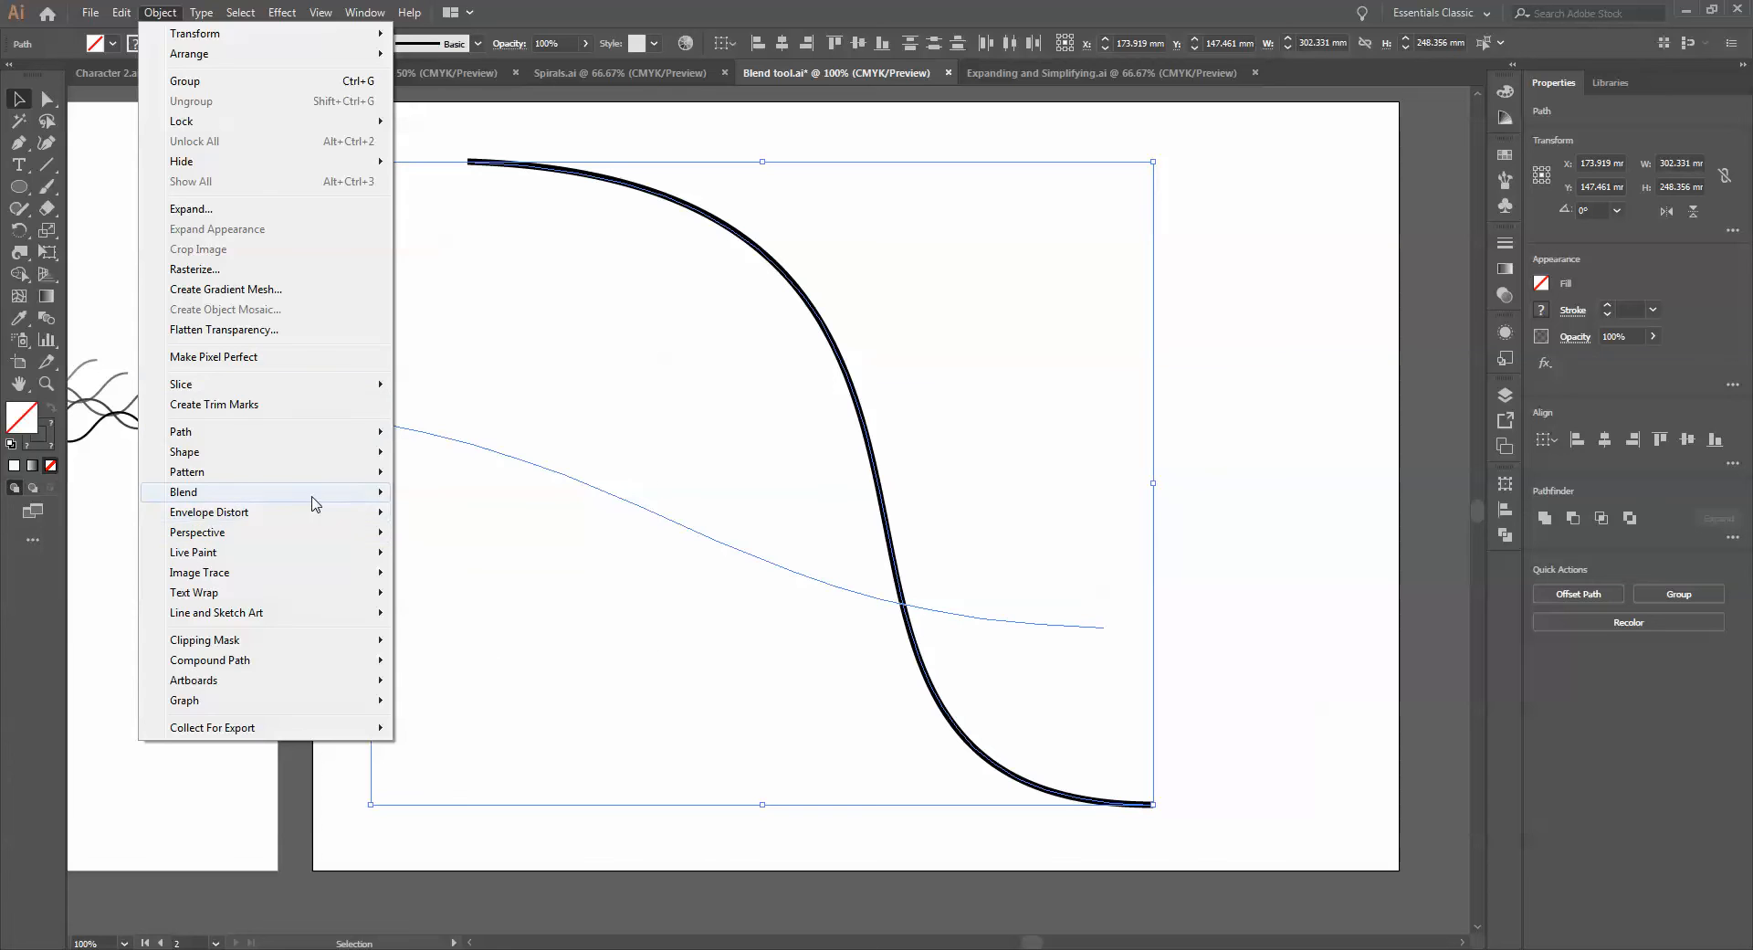
mouse_move(301, 491)
left_click(467, 541)
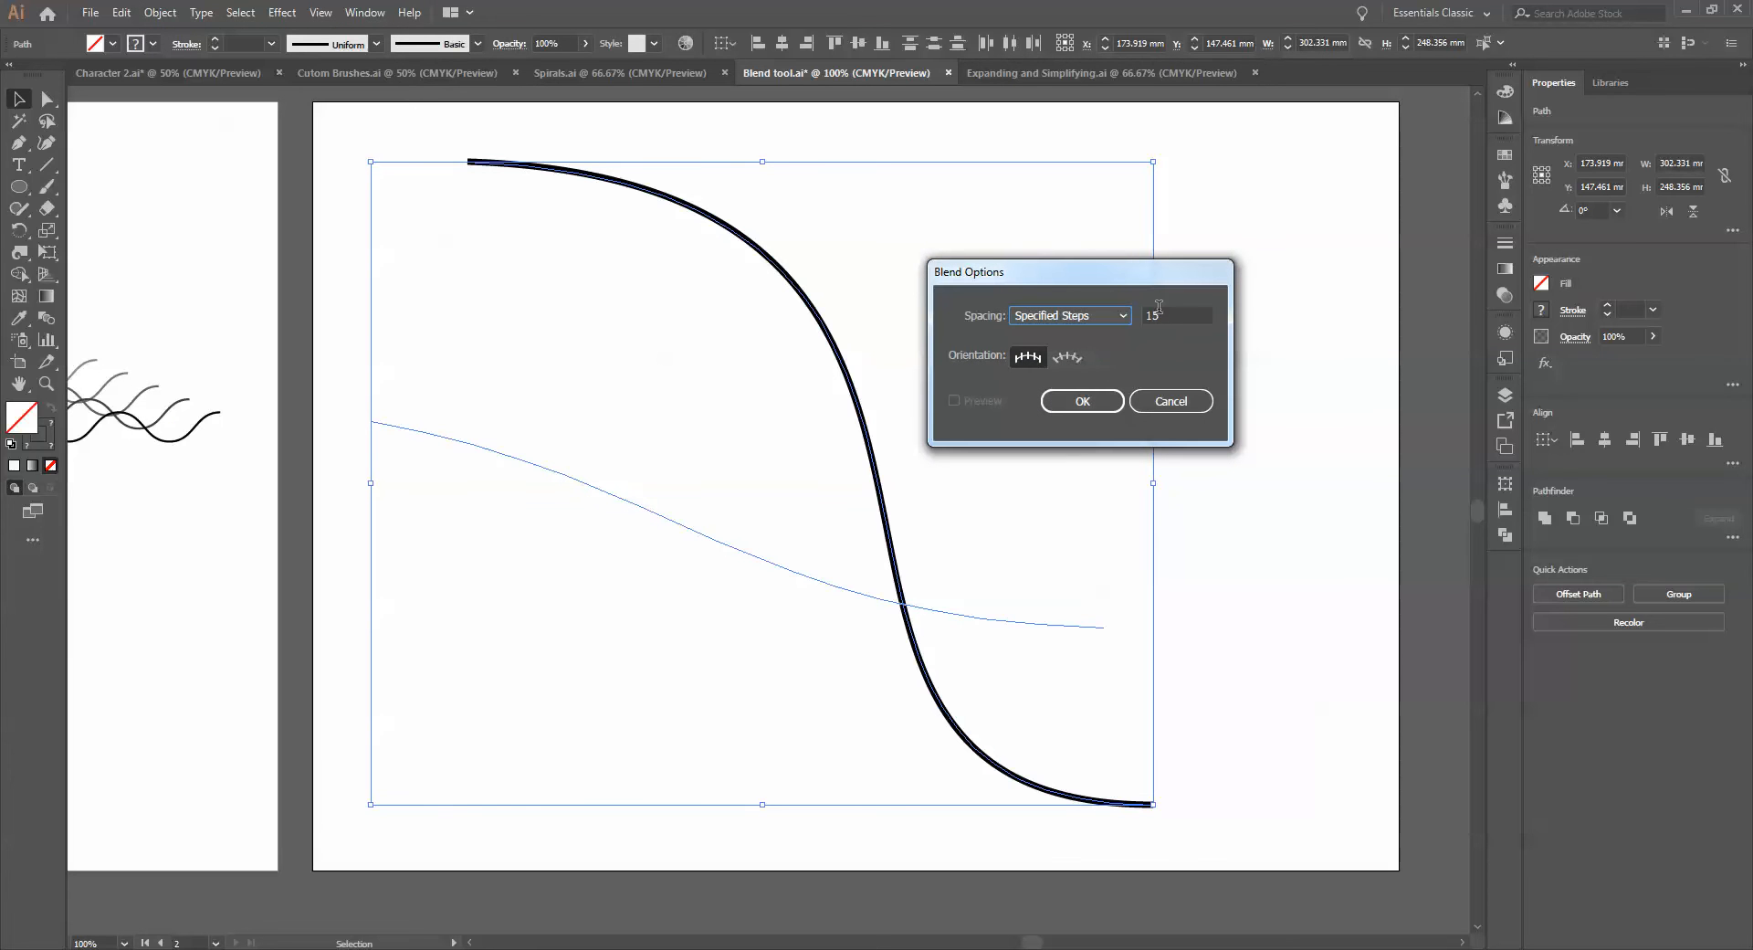
double_click(1185, 312)
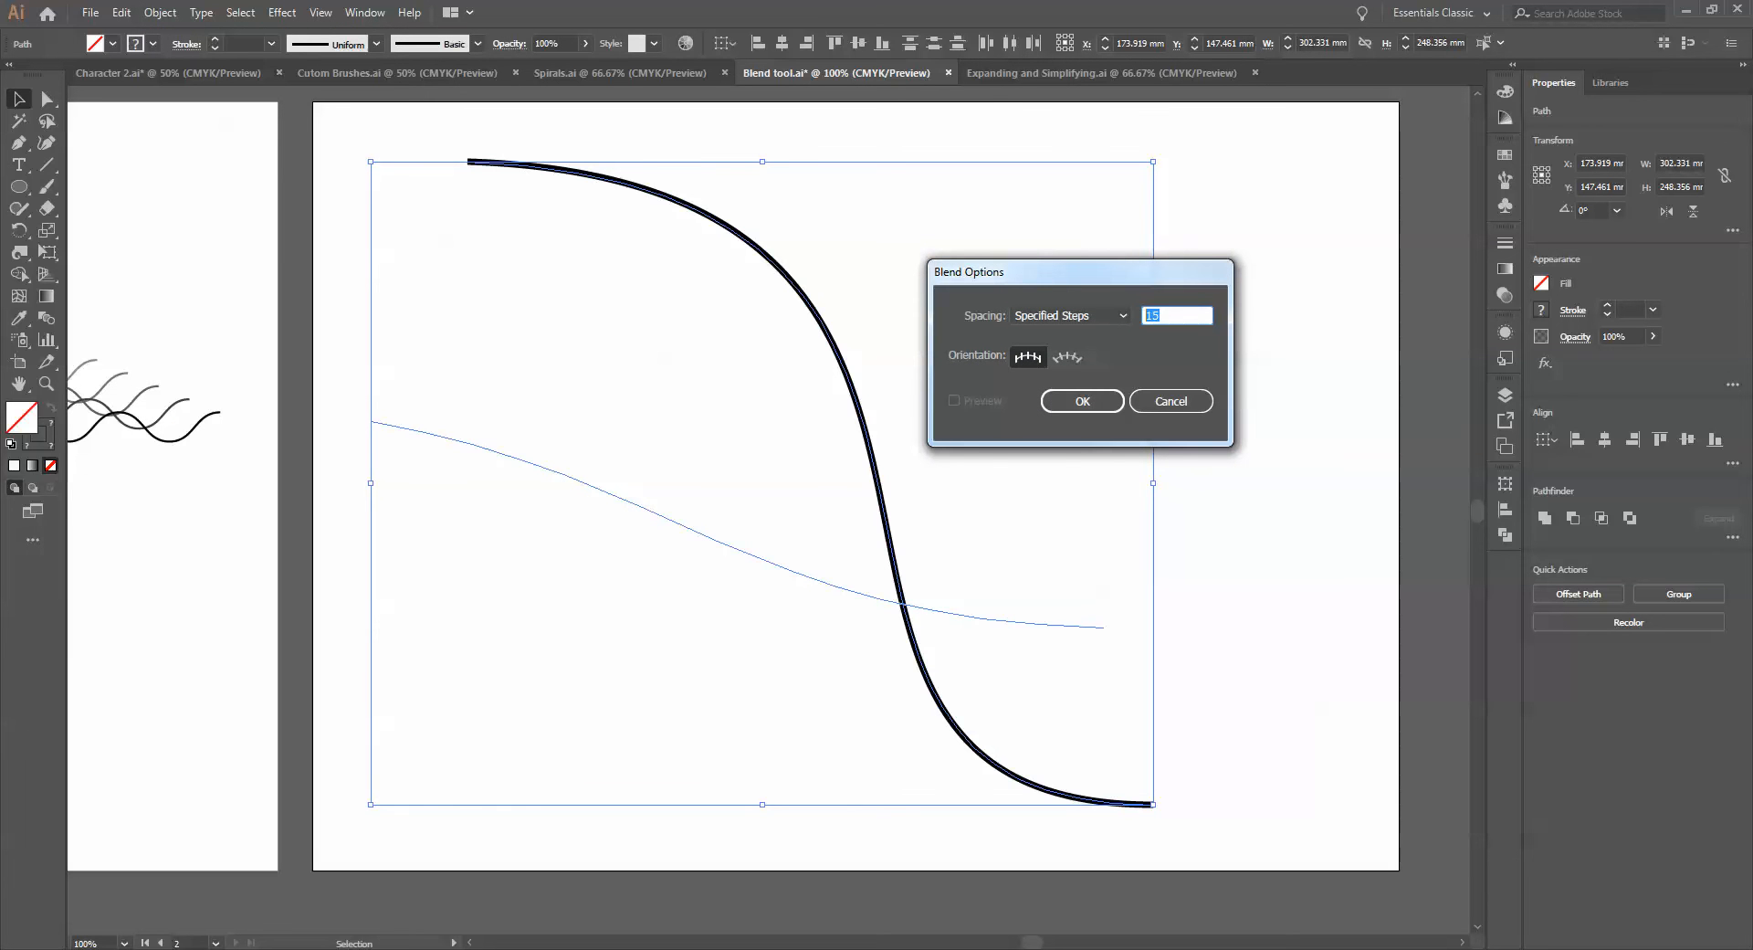
left_click(1077, 400)
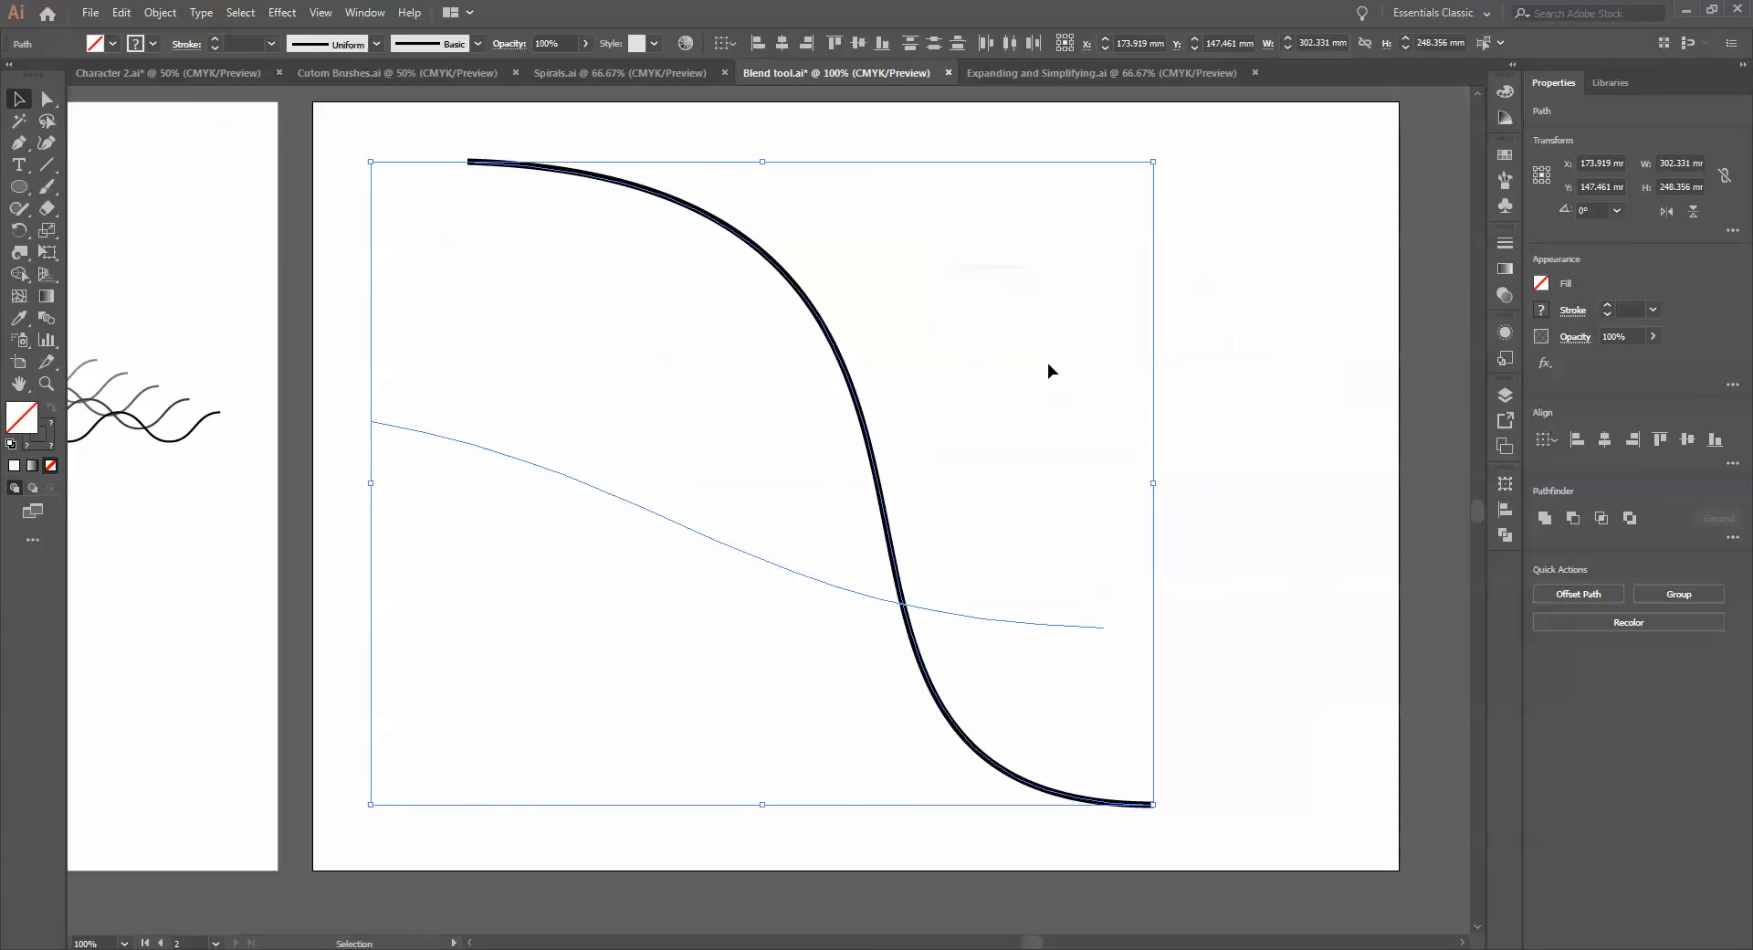
Make a new blend between the selected black and white curves and deselect it
left_click(160, 12)
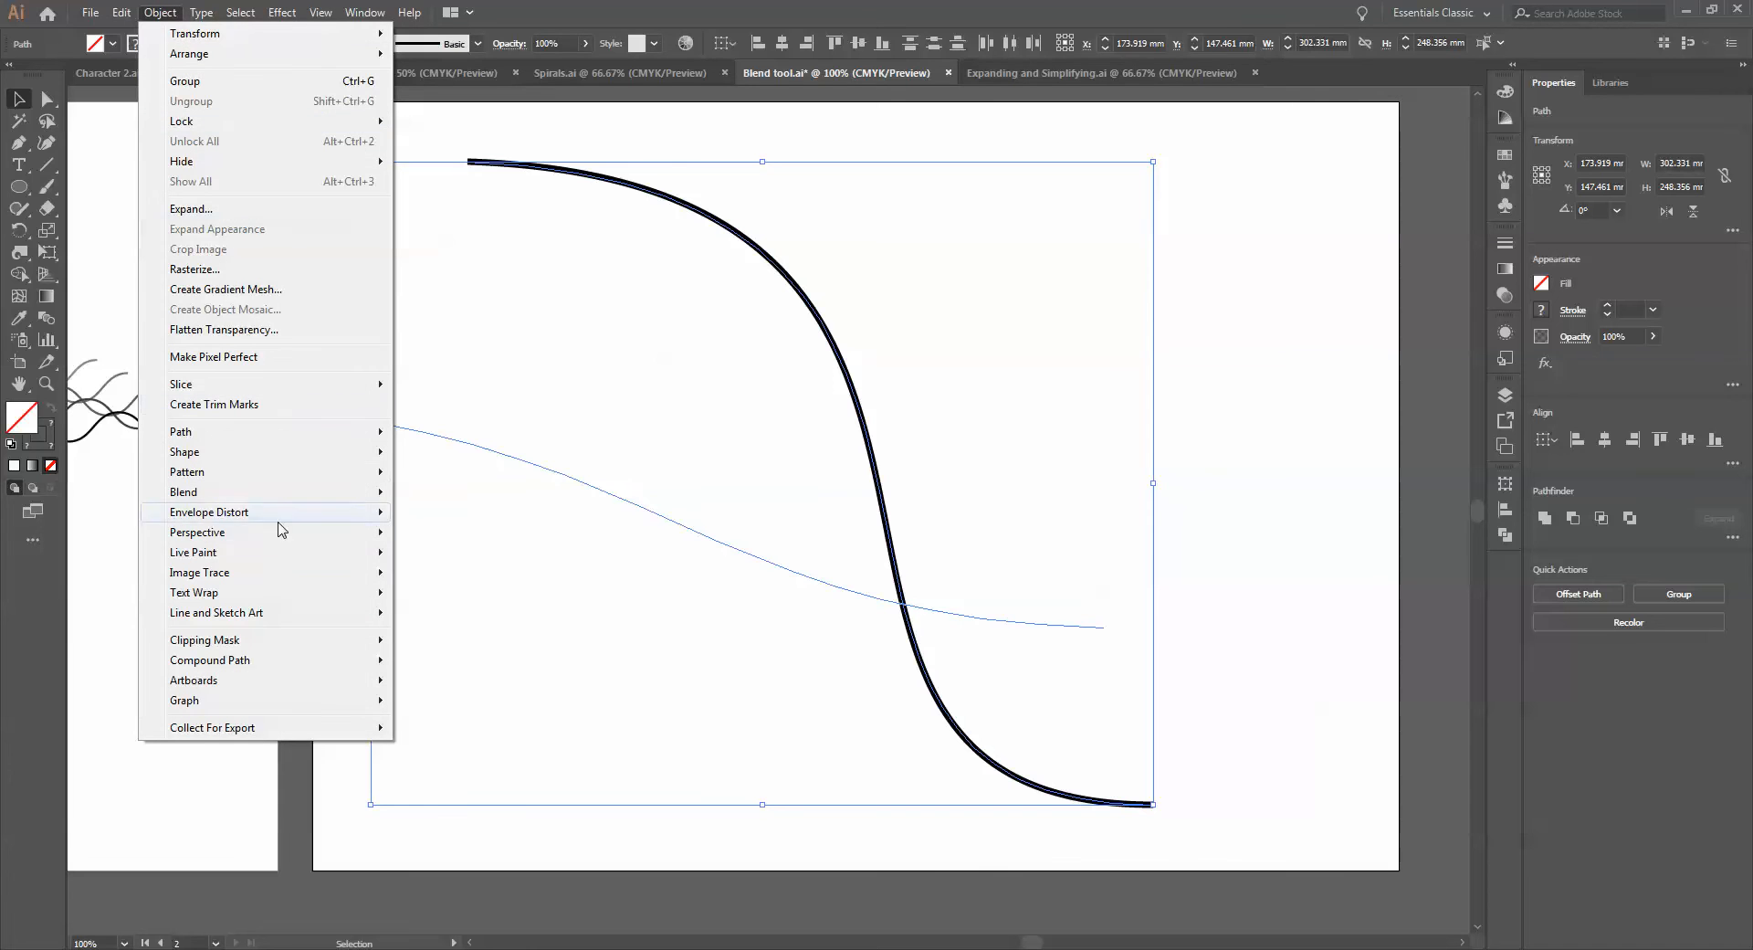
mouse_move(278, 497)
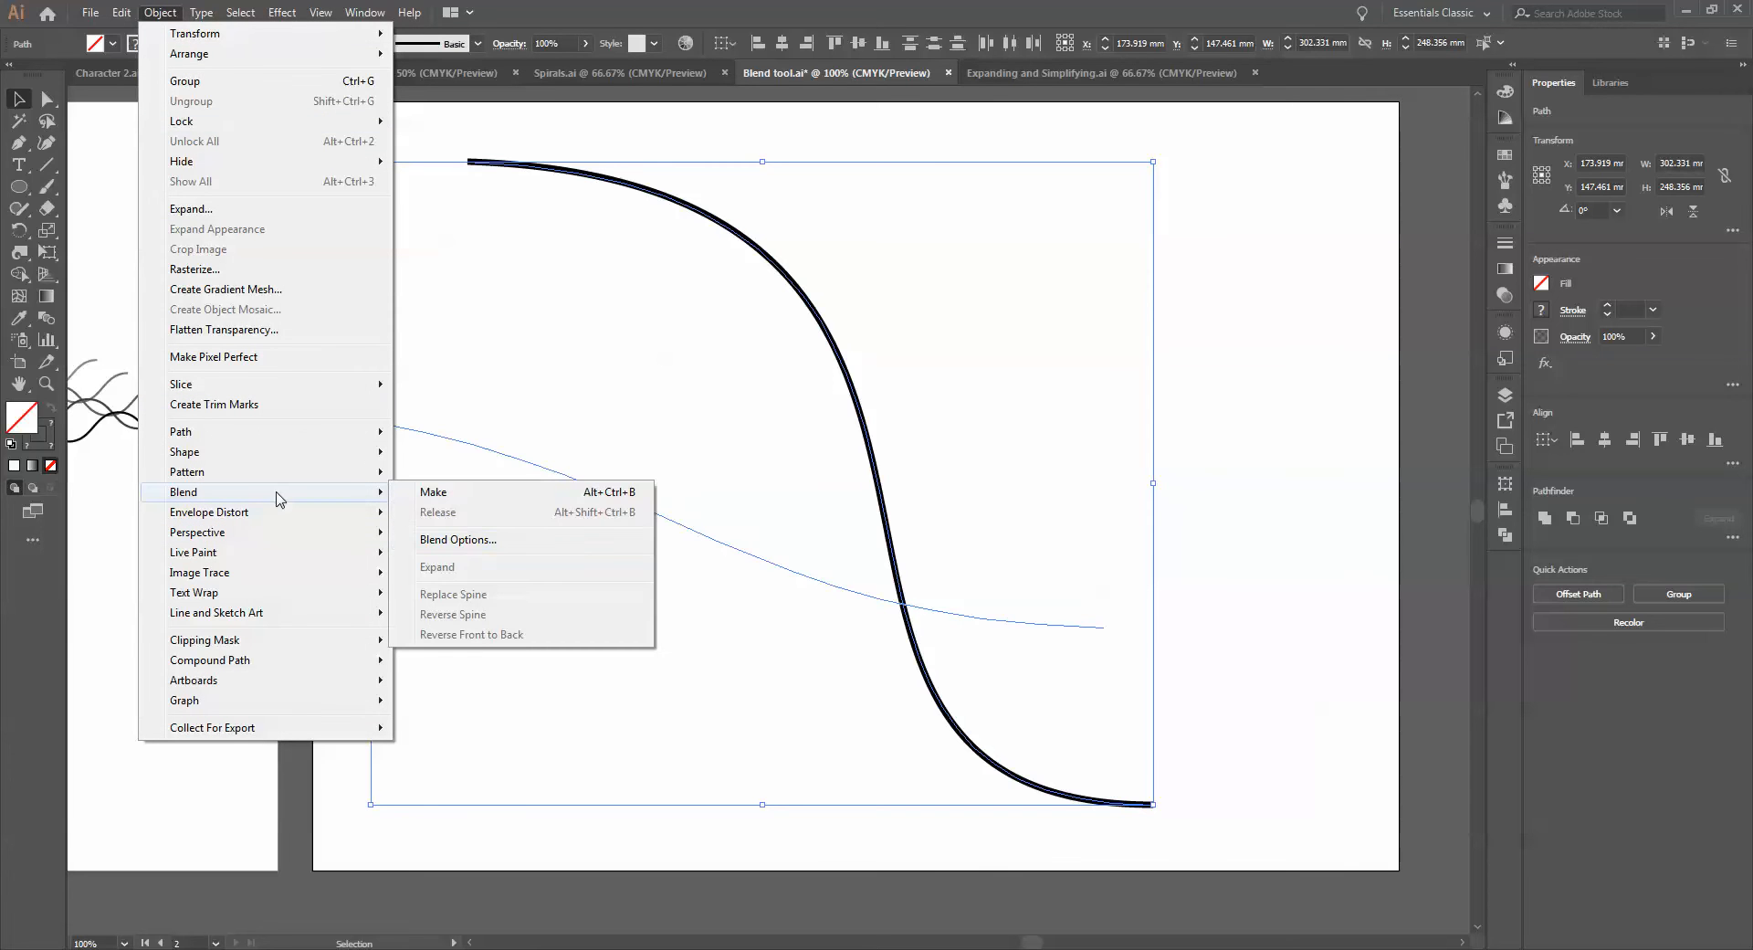
left_click(483, 499)
left_click(759, 640)
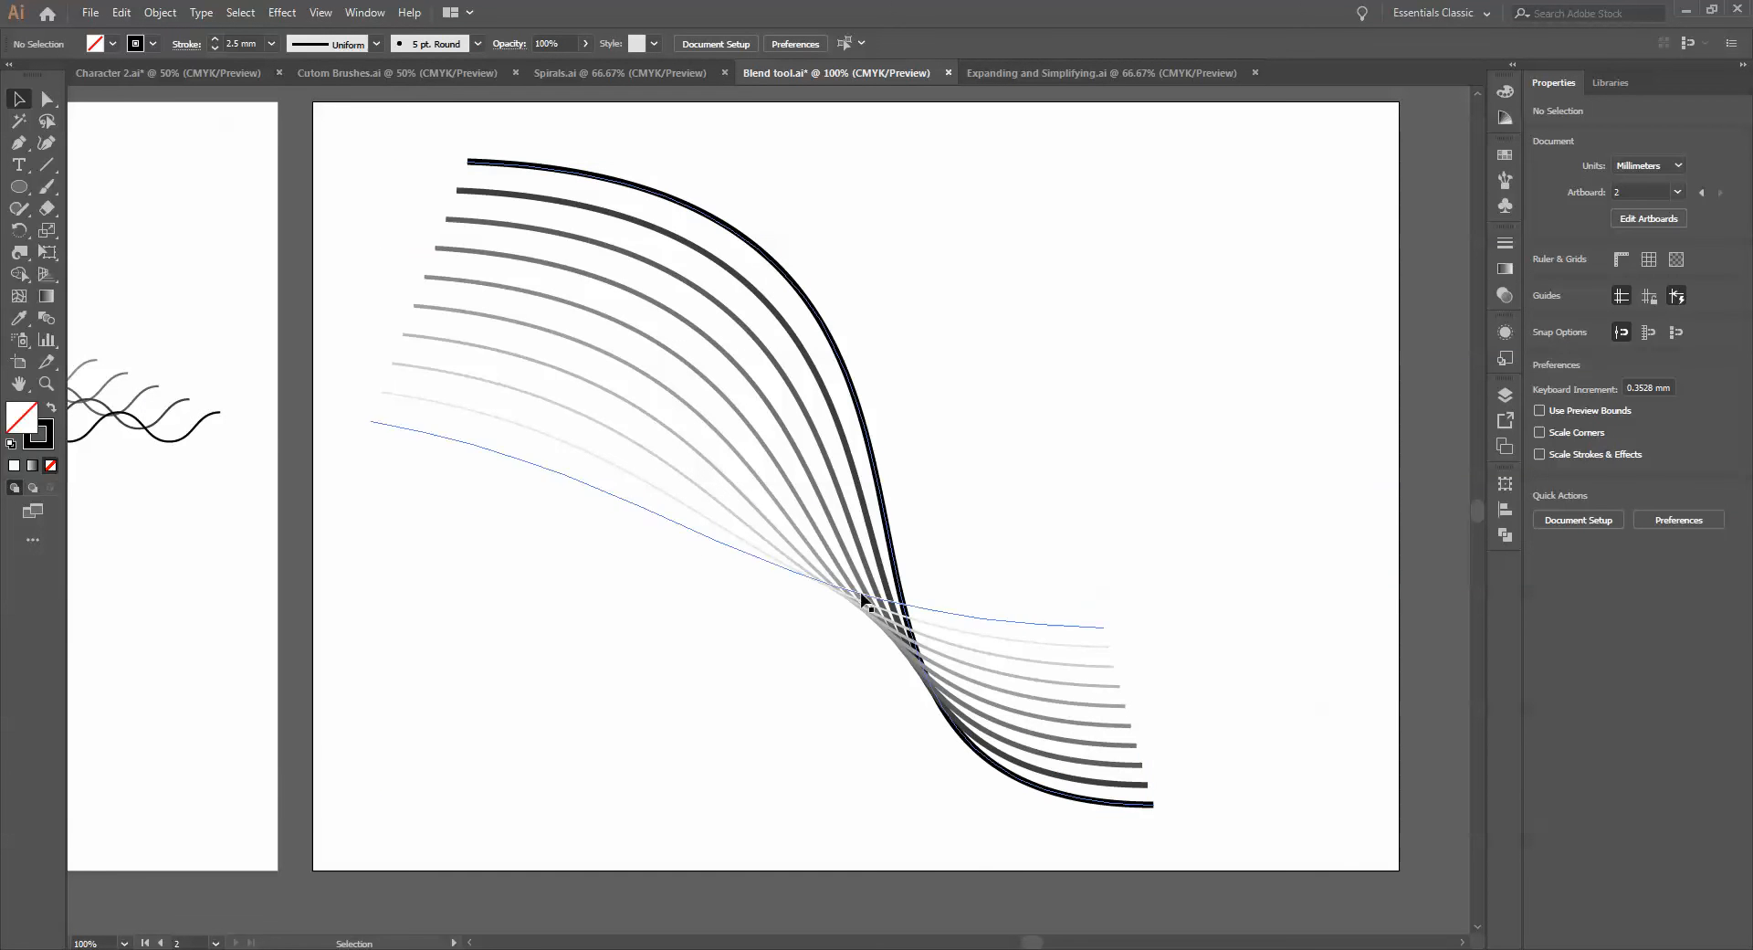
Align the black curve's start with the white one, move the white curve's end to about X 323, Y 182 mm, and lengthen its handle
key("a")
left_click_drag(468, 162, 370, 204)
left_click_drag(1103, 650, 1149, 576)
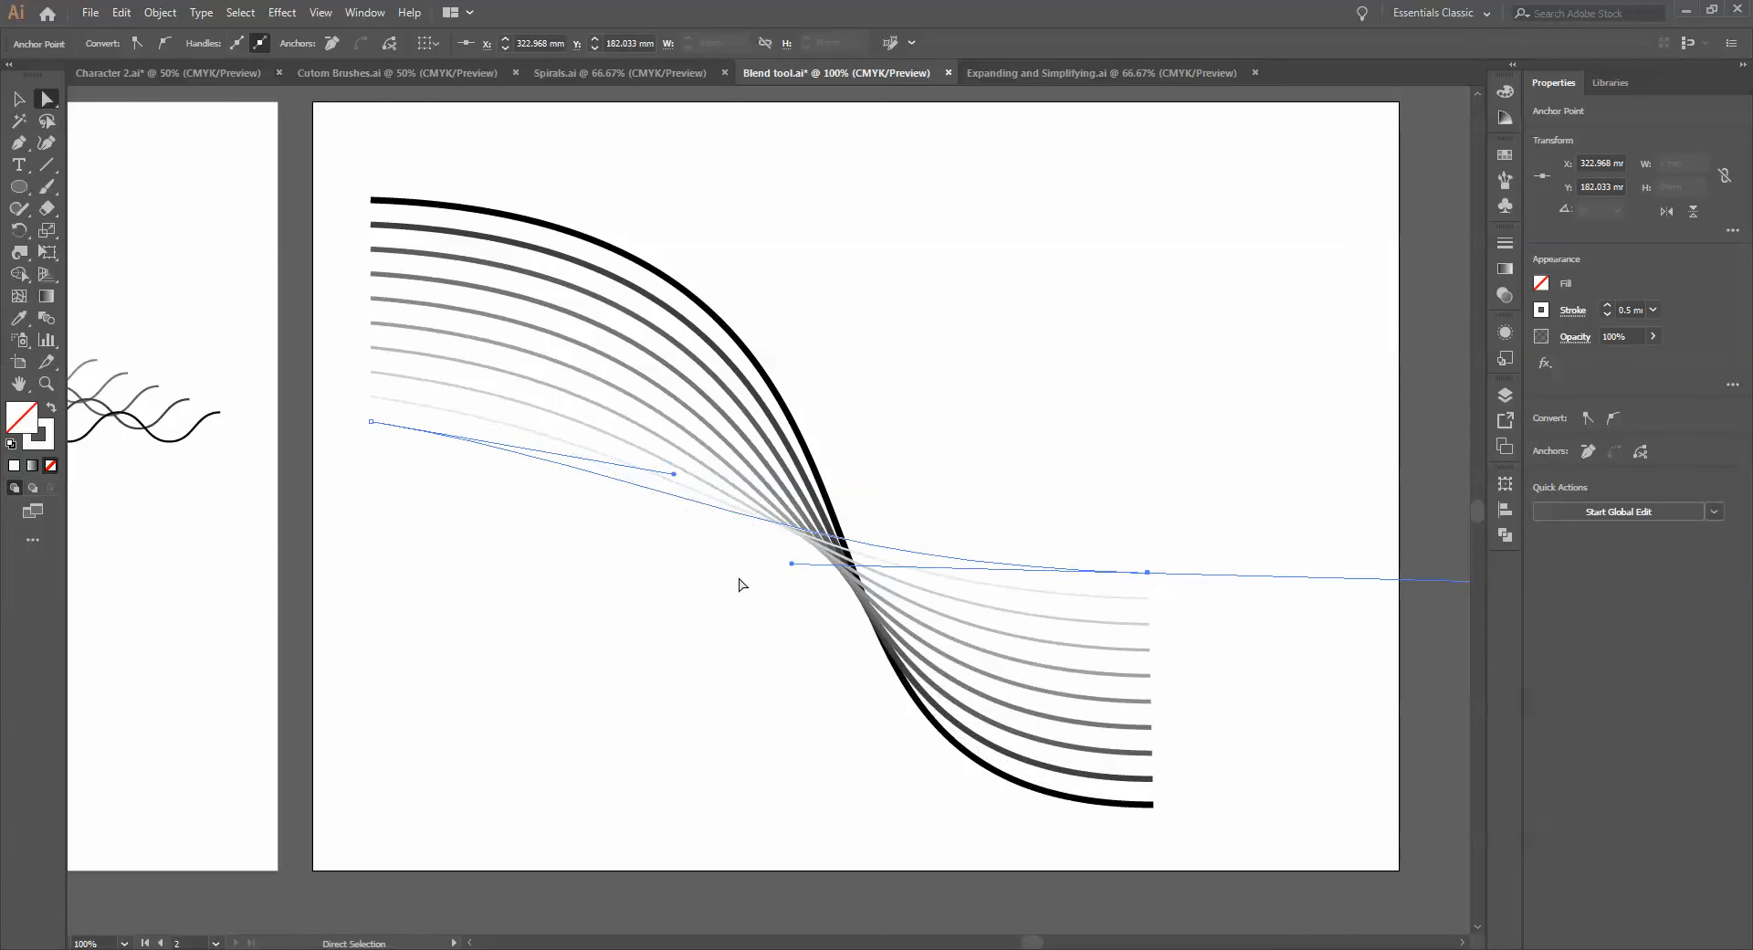
left_click_drag(797, 565, 544, 565)
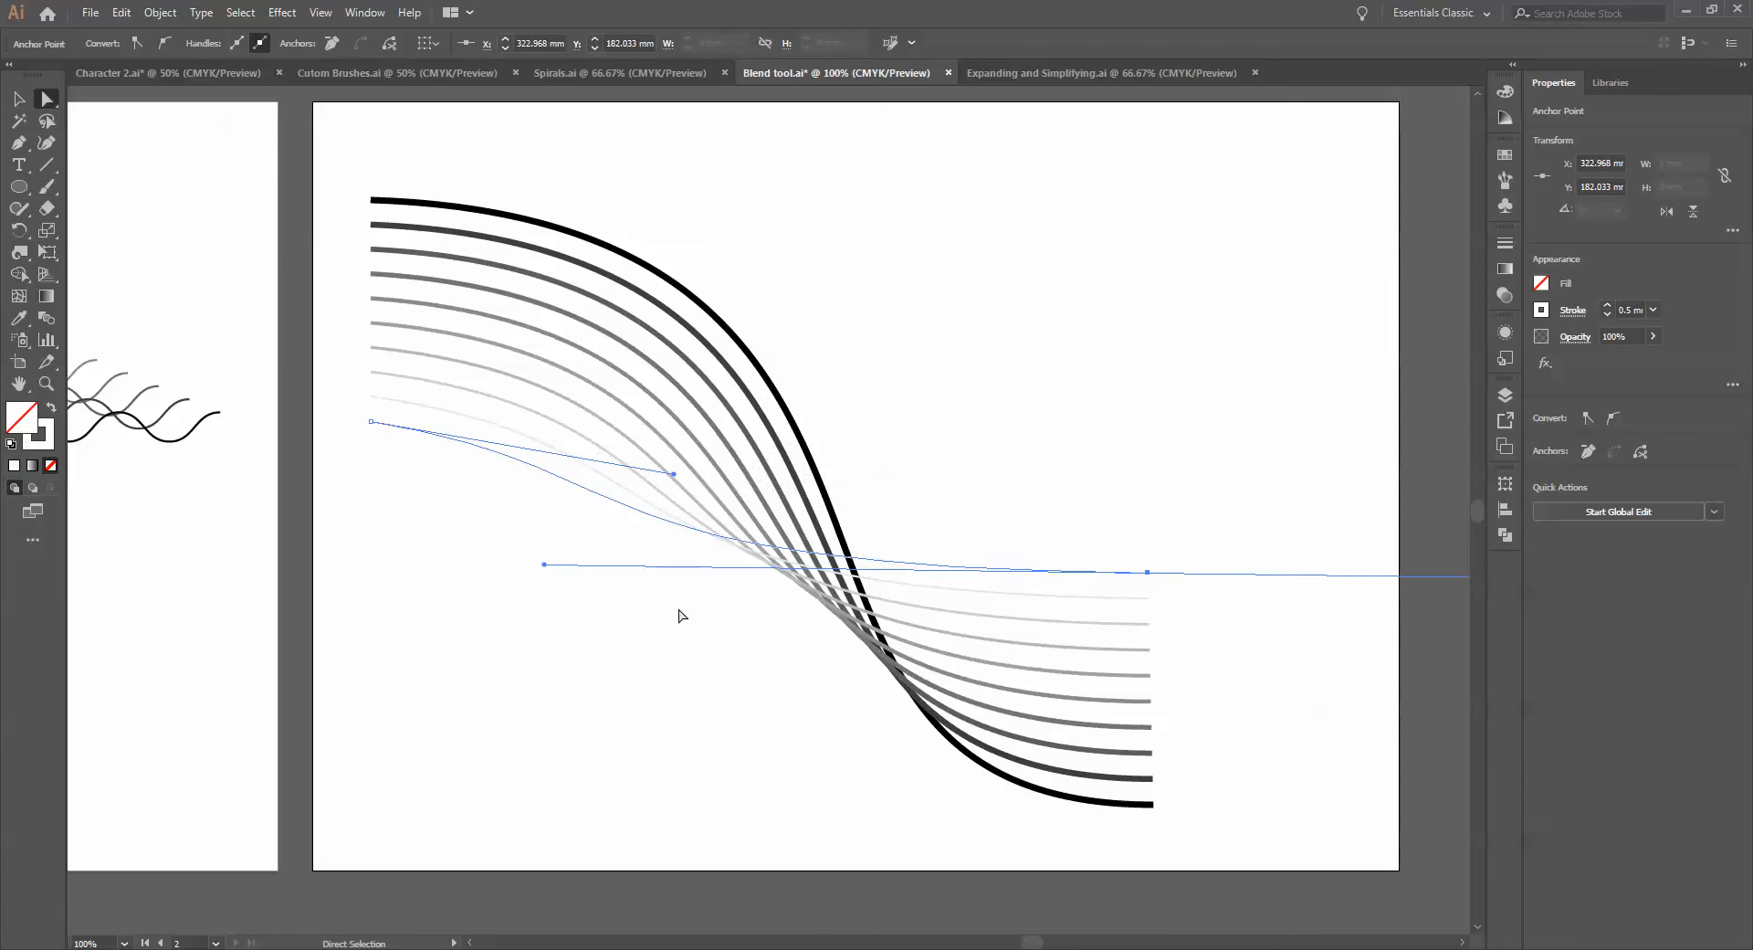
left_click(750, 605)
Select the blend, expand it with Object, Fill and Stroke included, and deselect the result
key("v")
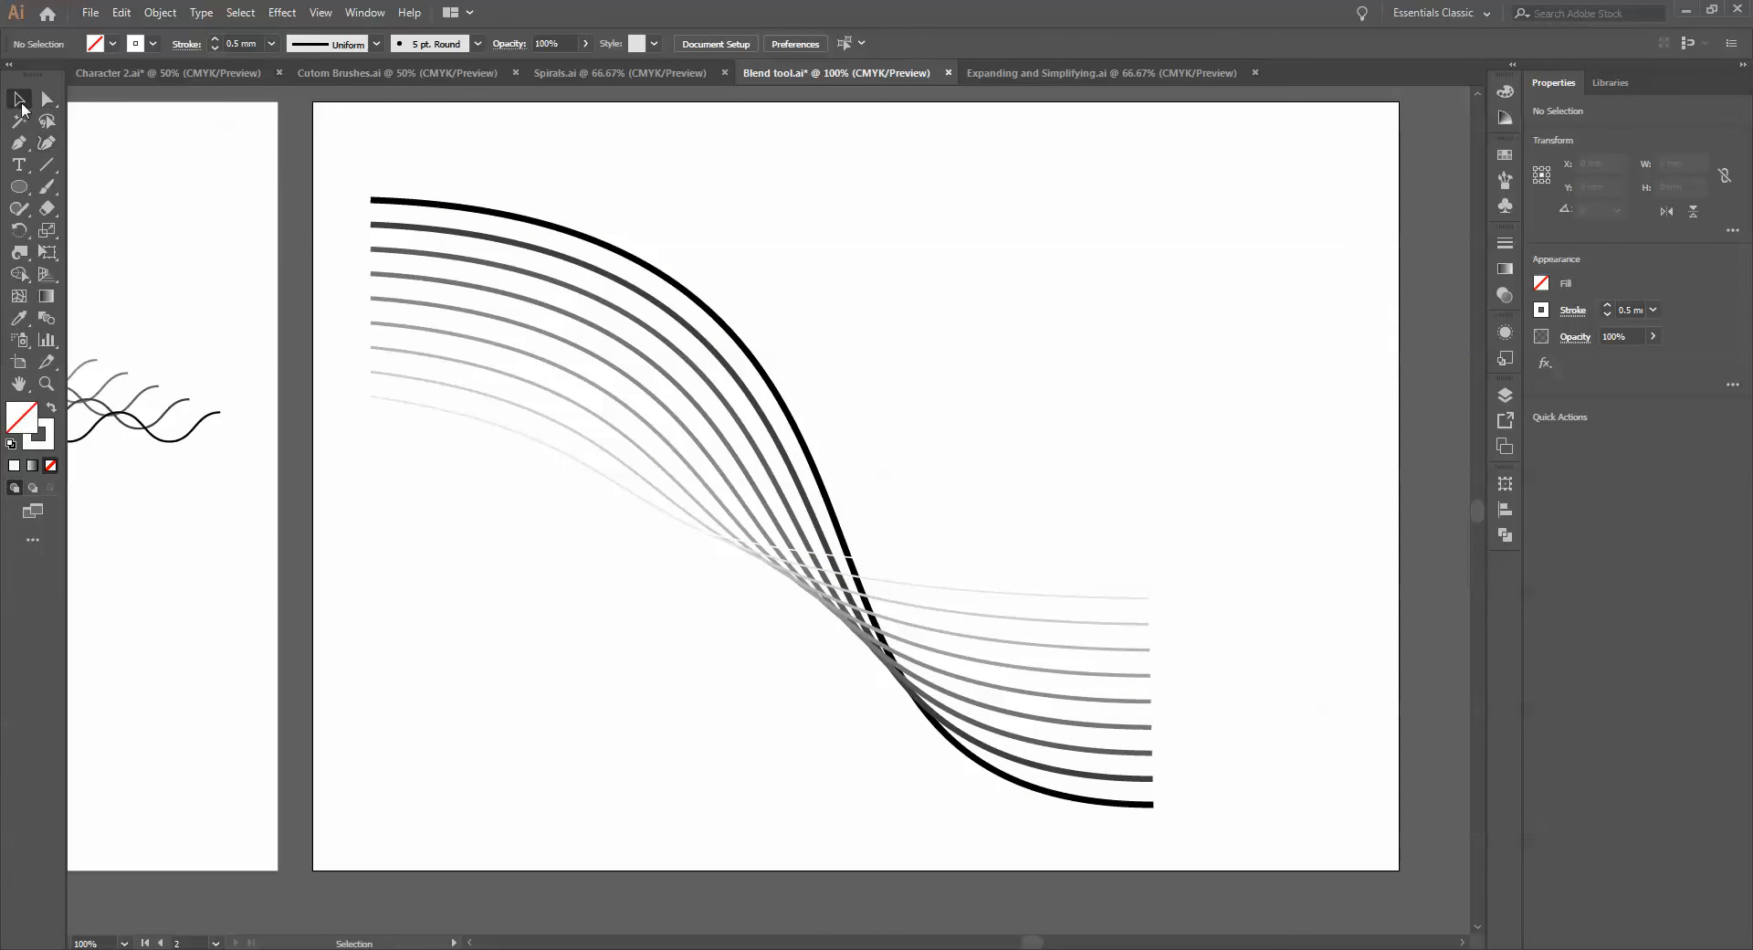
left_click(694, 530)
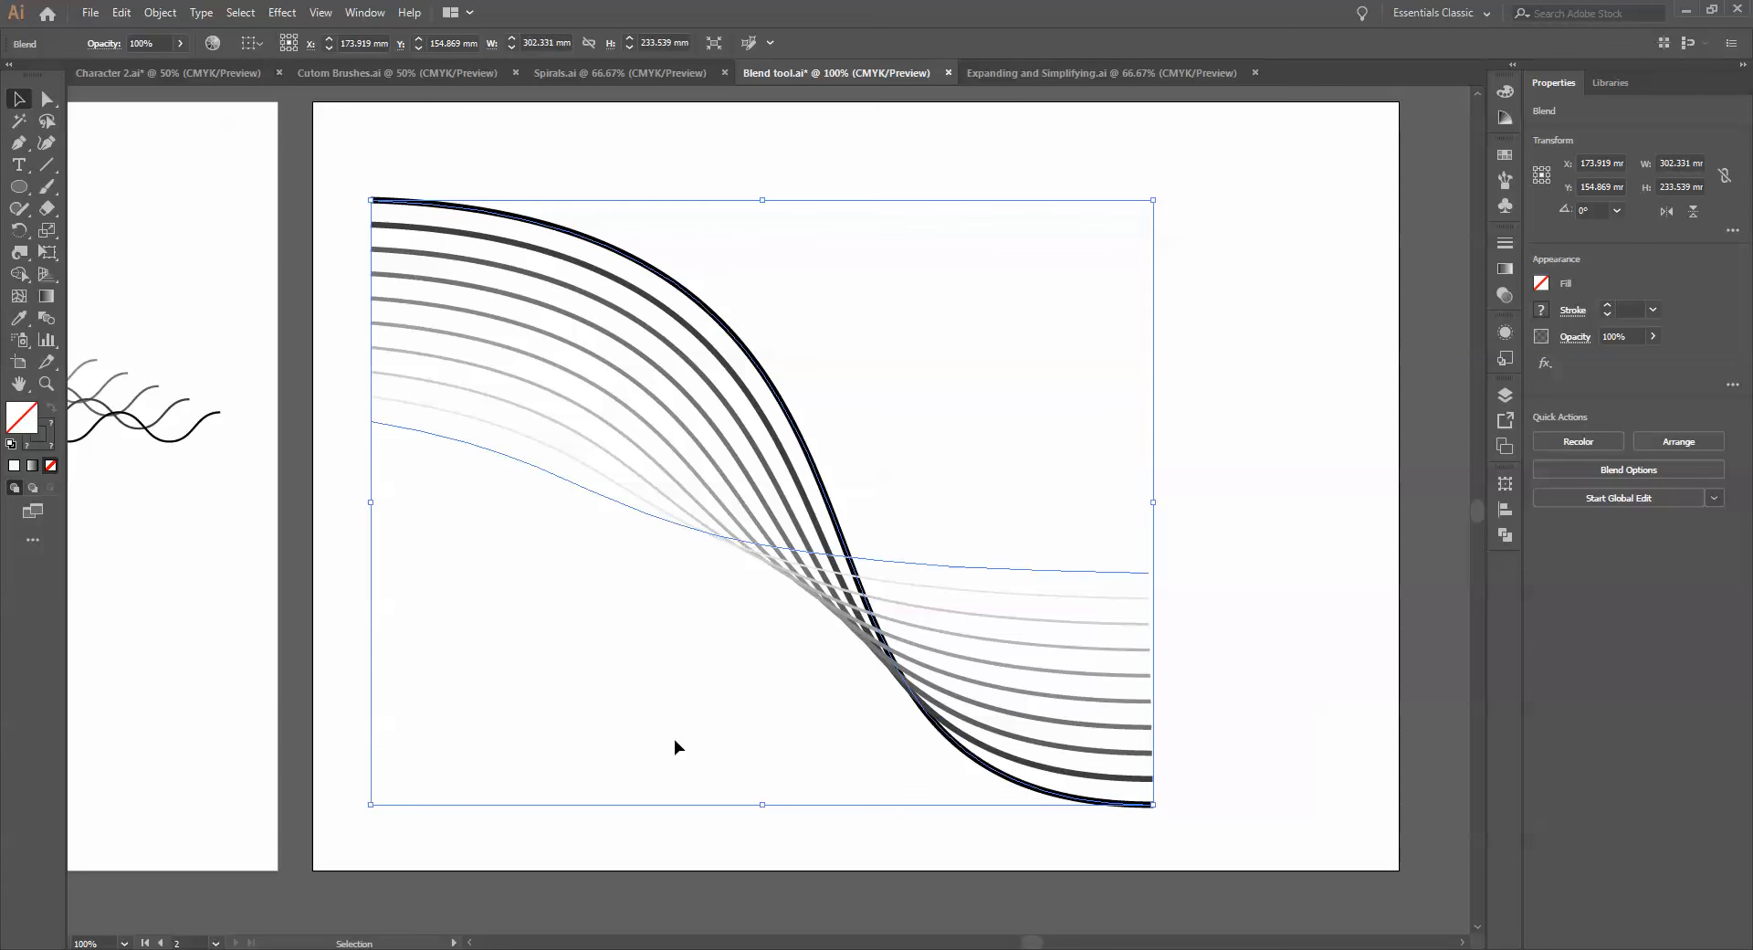
left_click(159, 13)
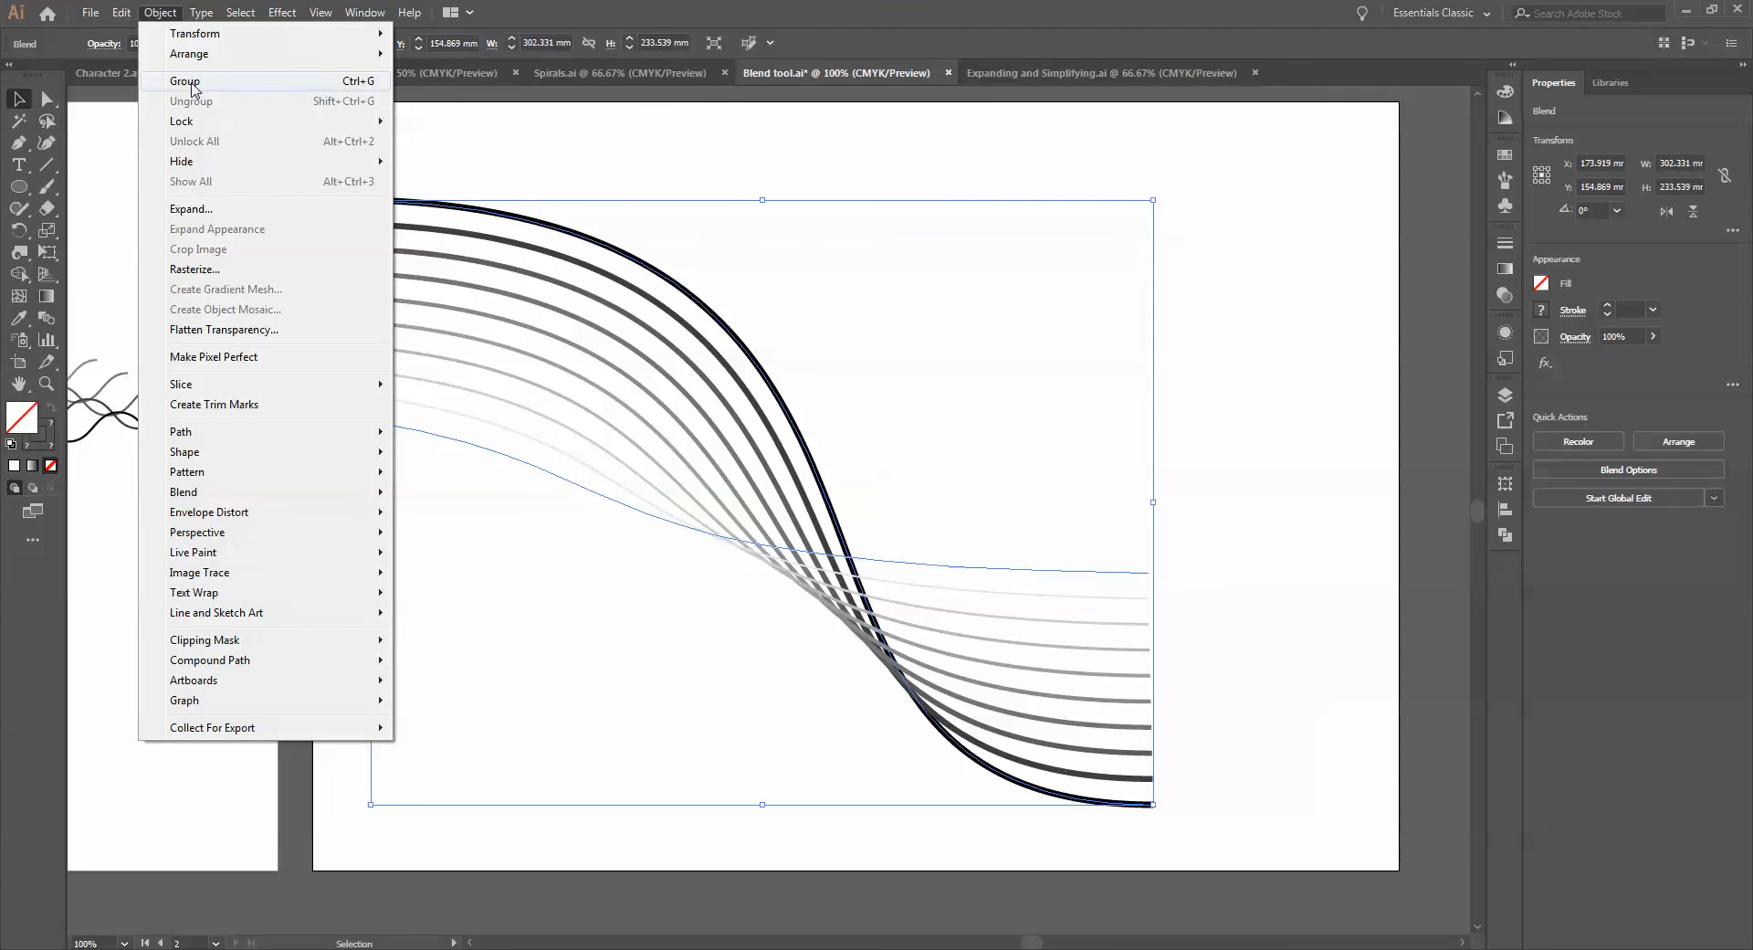
left_click(235, 211)
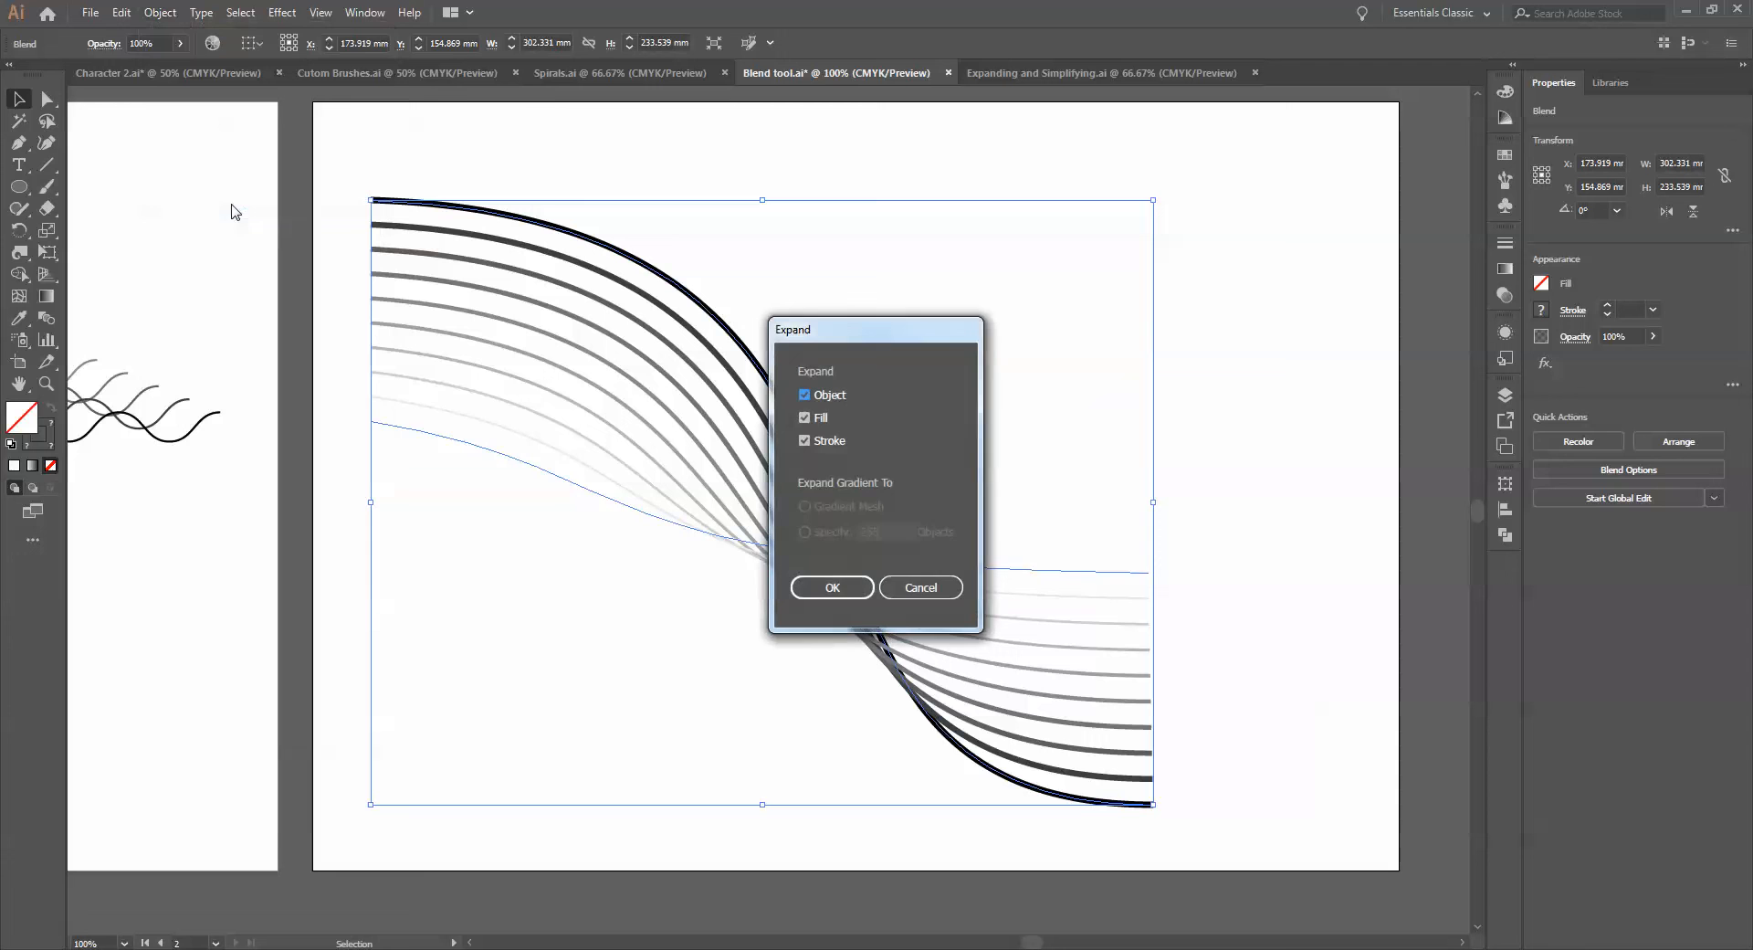
left_click(817, 589)
left_click(698, 601)
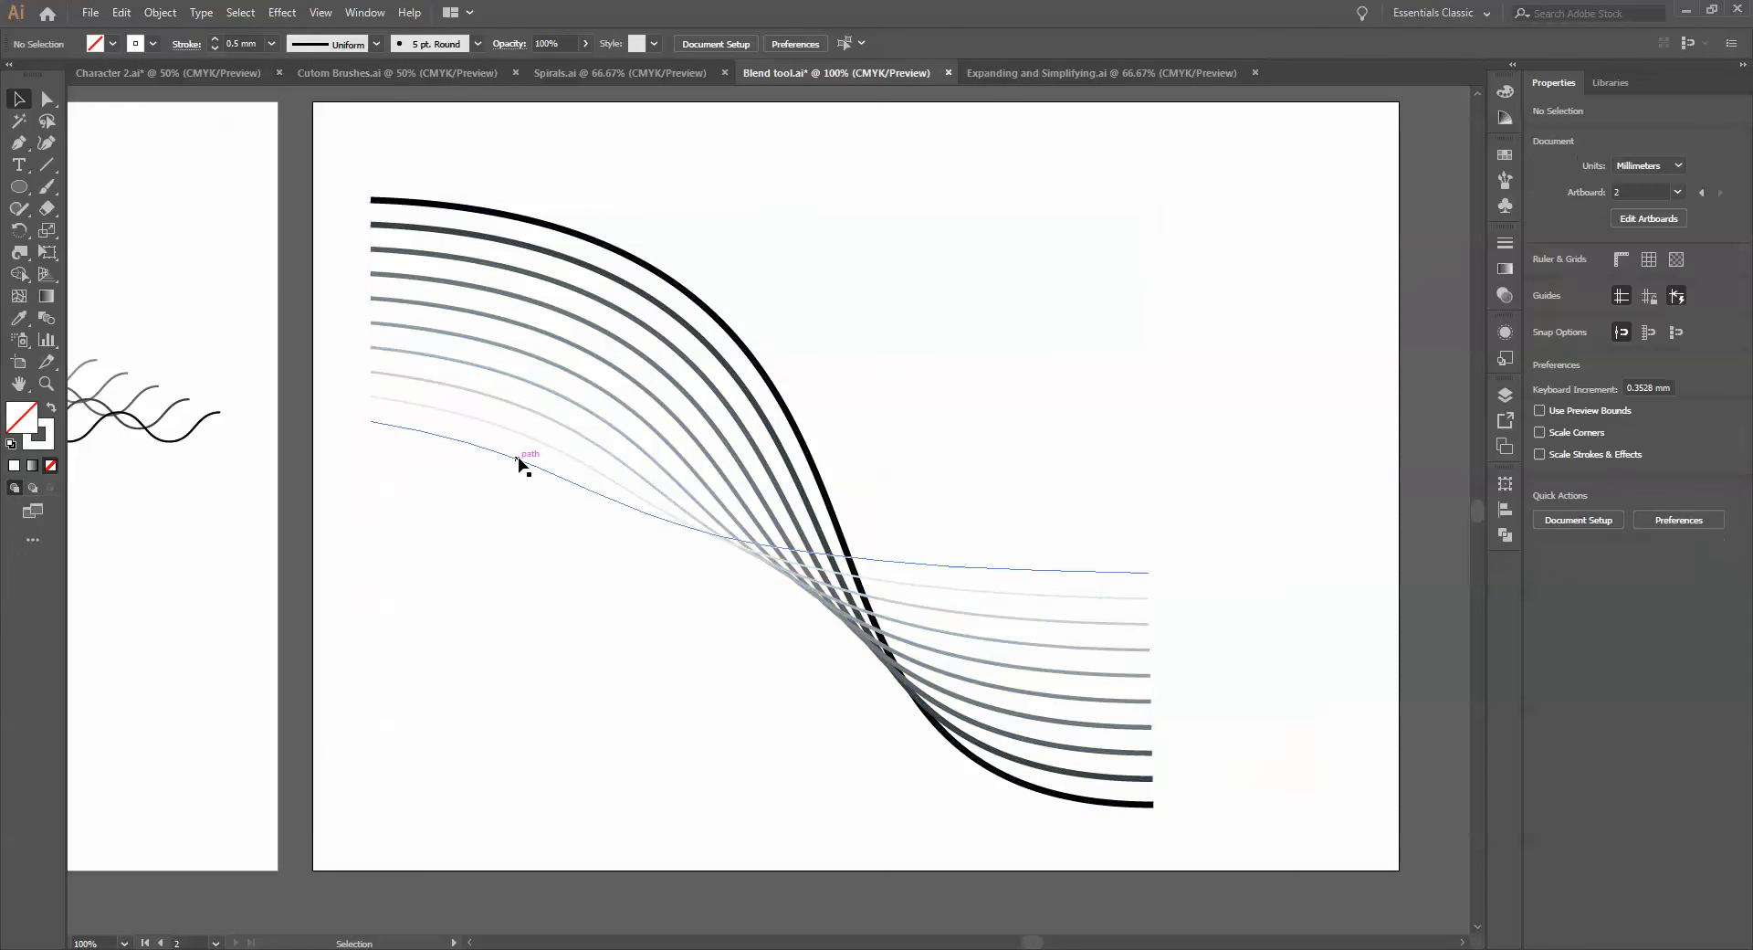
Try reshaping individual lines of the expanded blend by moving their anchors and handles, and undo those edits
key("a")
left_click_drag(377, 284, 338, 316)
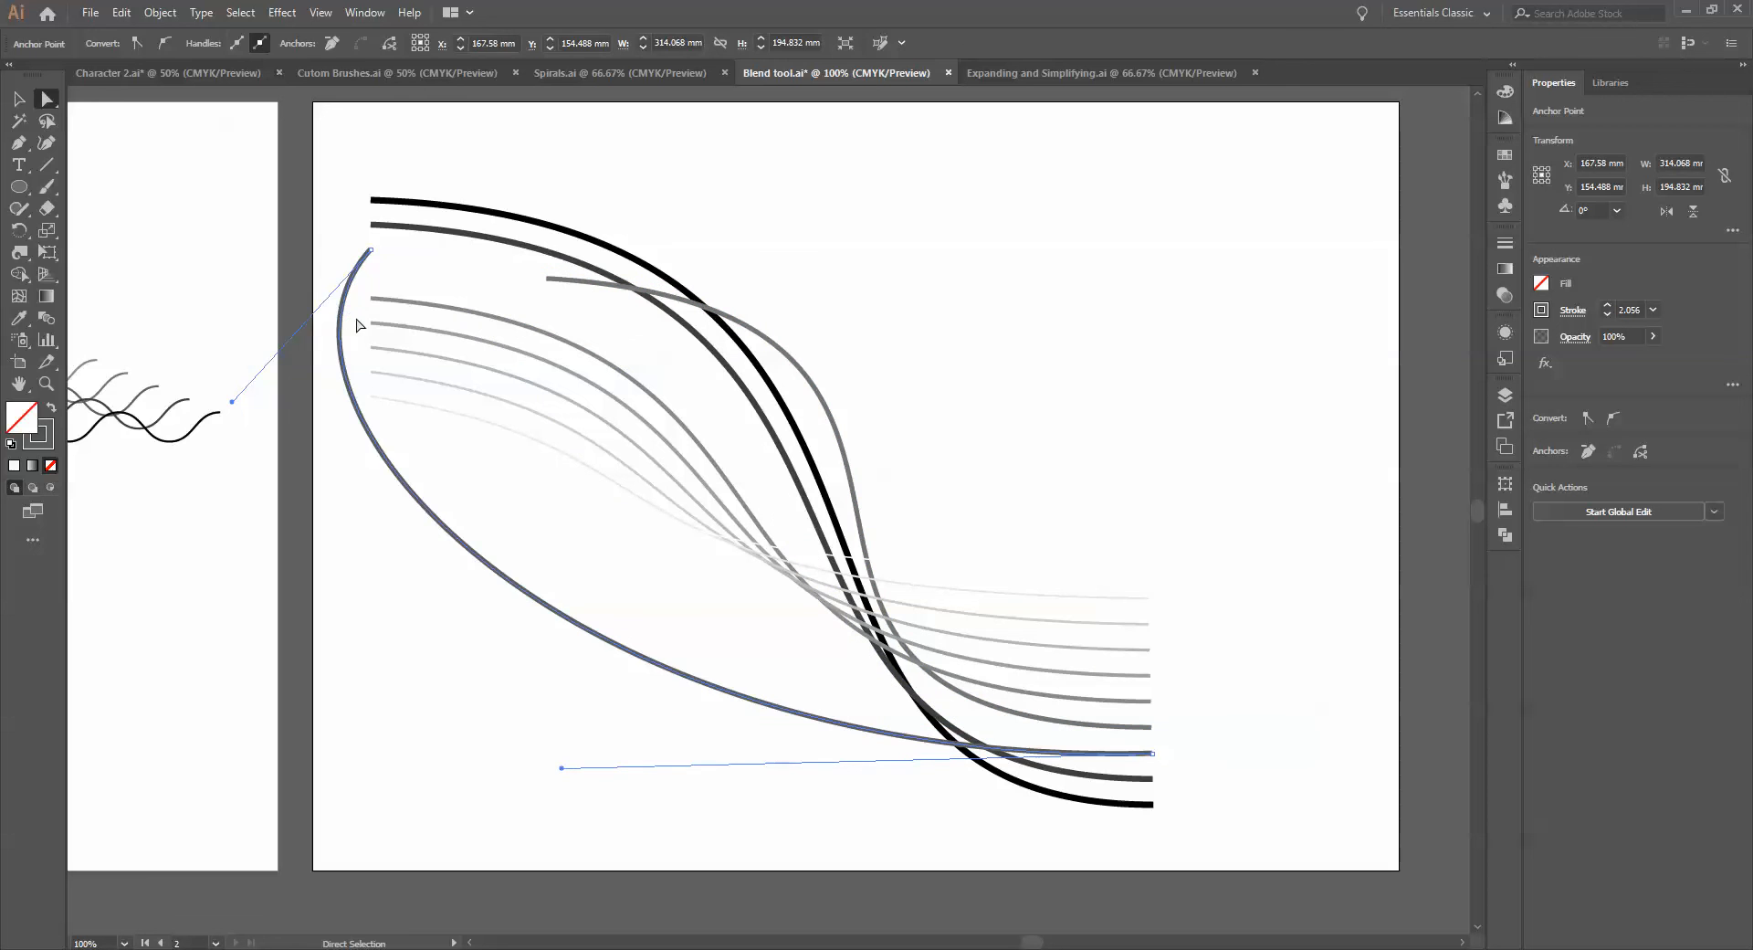
key("ctrl+z")
key("ctrl+z")
key("ctrl+z")
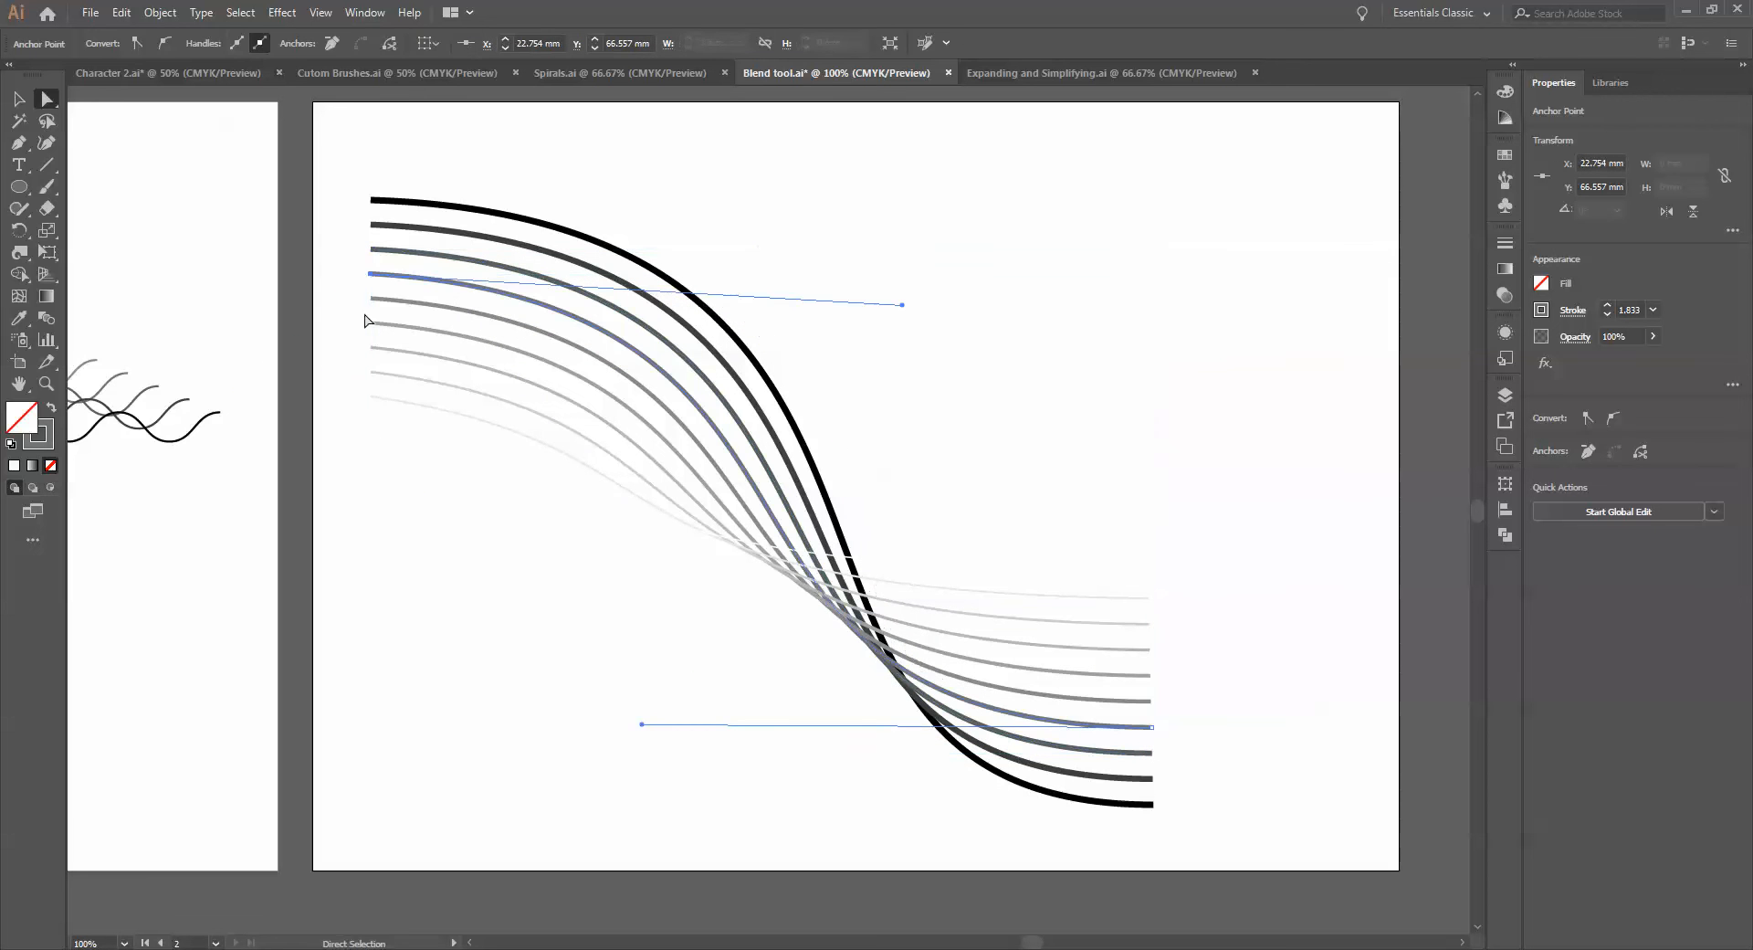
Deselect the line and examine the wavy line blend on the first artboard, titled Blend tool
key("v")
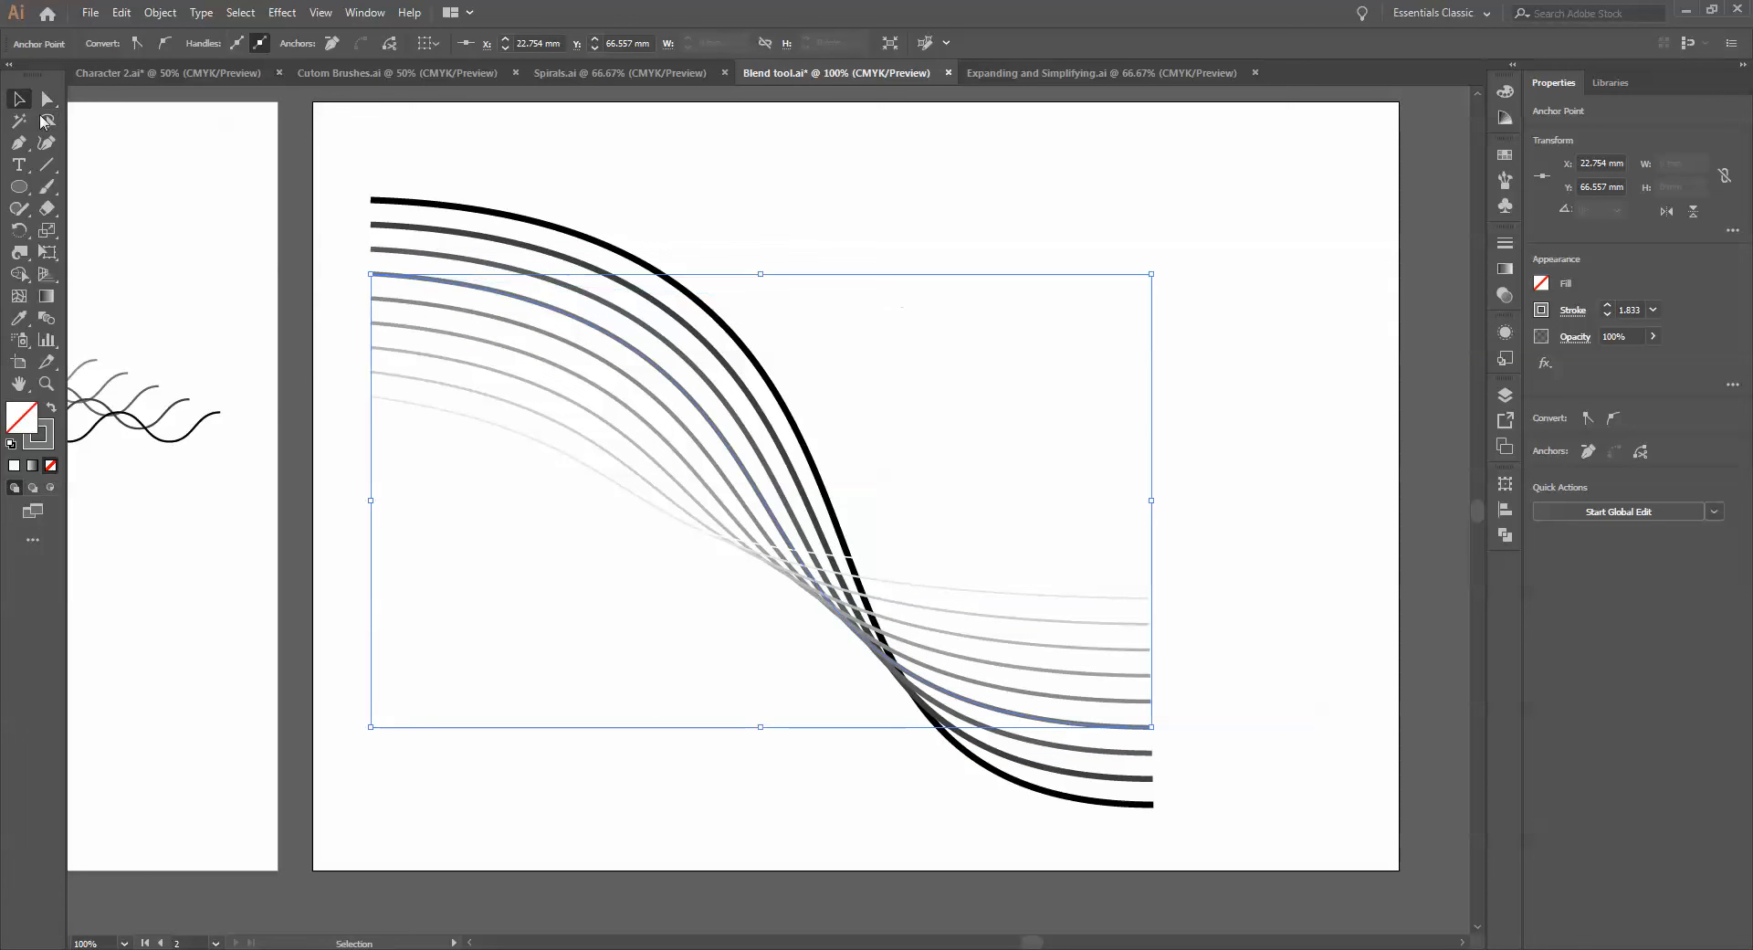
left_click(888, 266)
left_click_drag(929, 317, 825, 336)
scroll(778, 361, "down", 2)
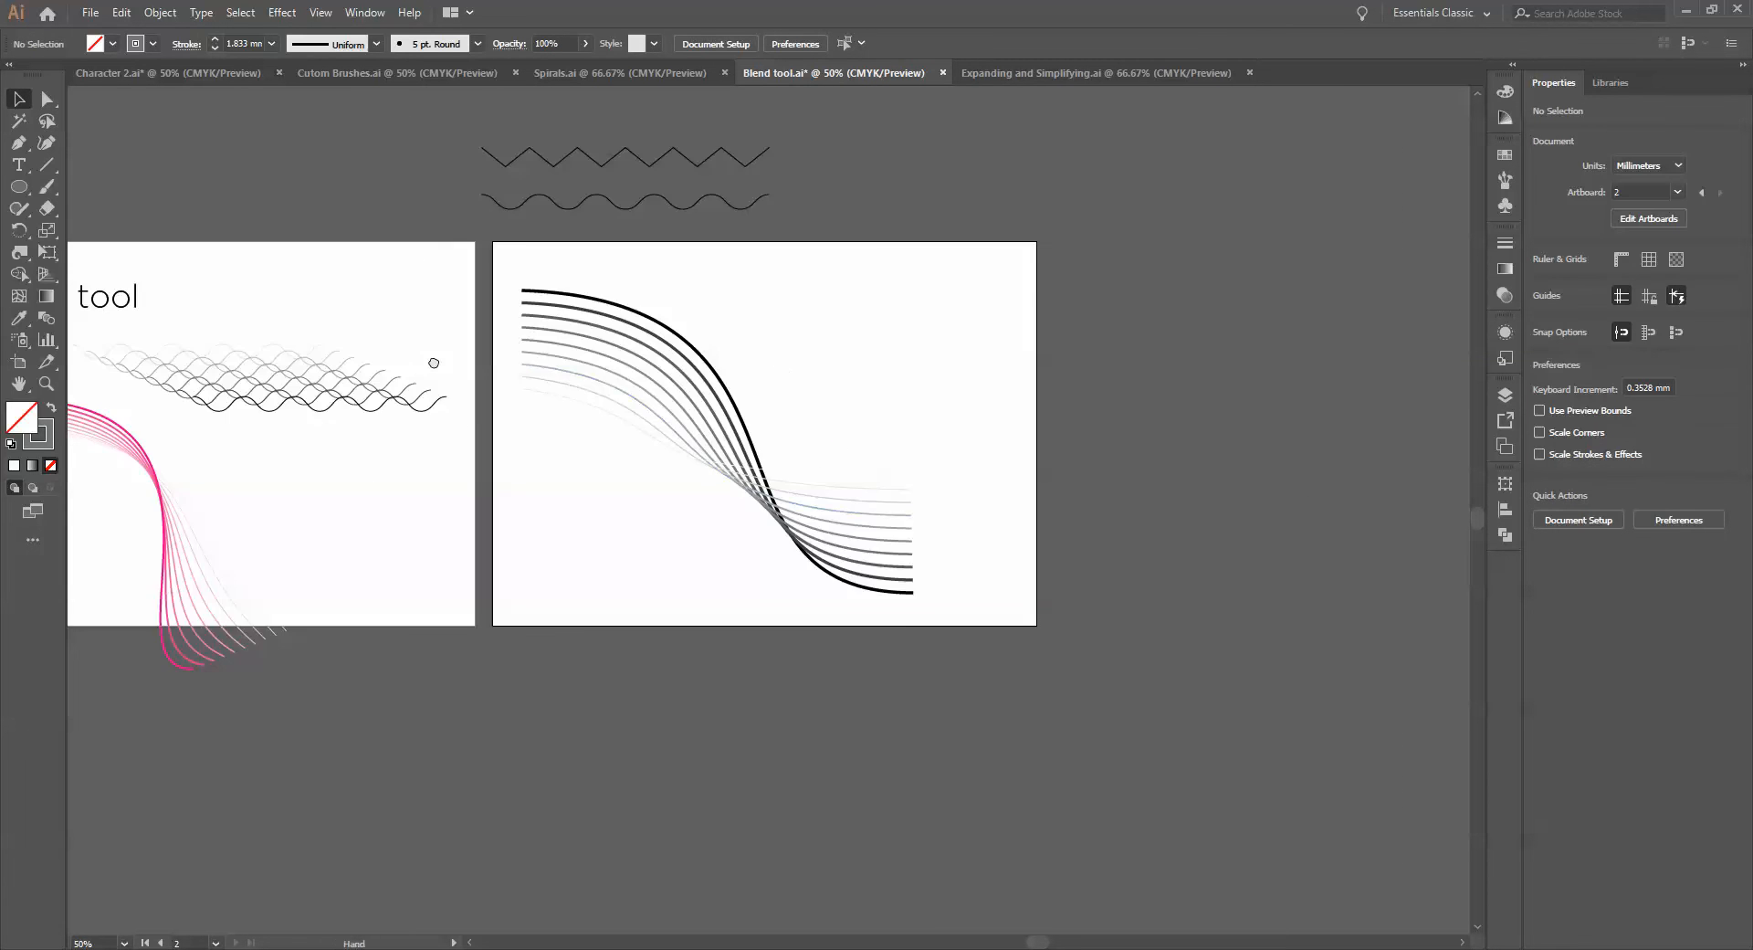
left_click_drag(433, 362, 568, 395)
scroll(399, 383, "up", 2)
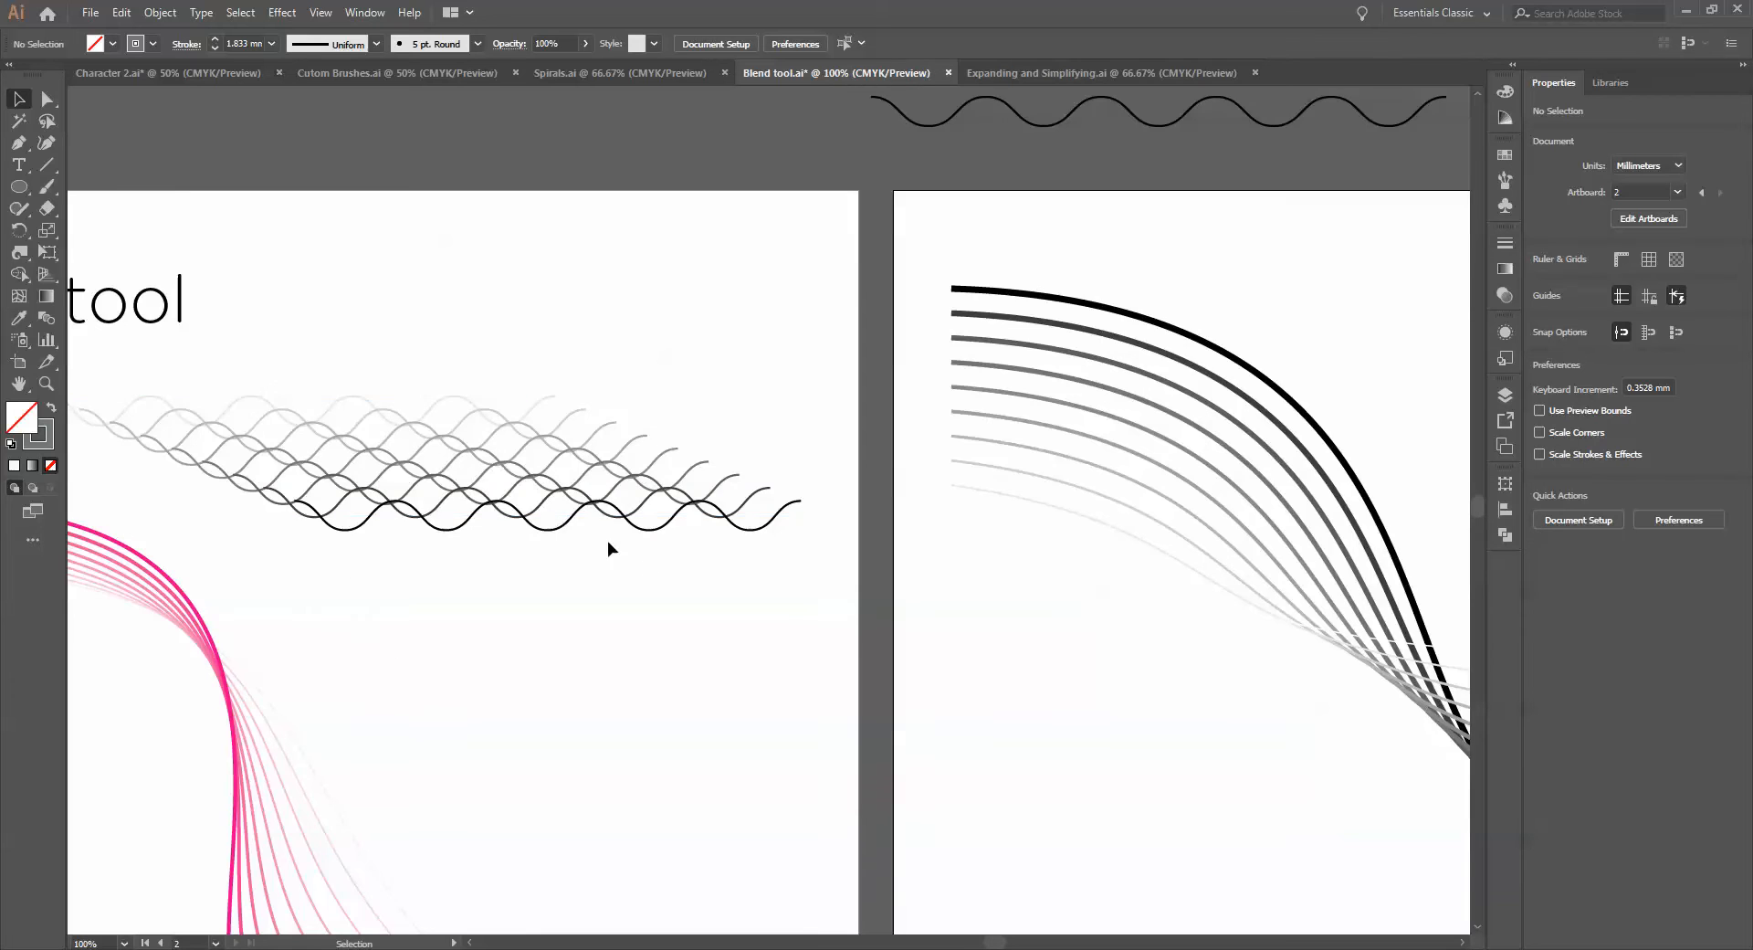
scroll(589, 553, "down", 1)
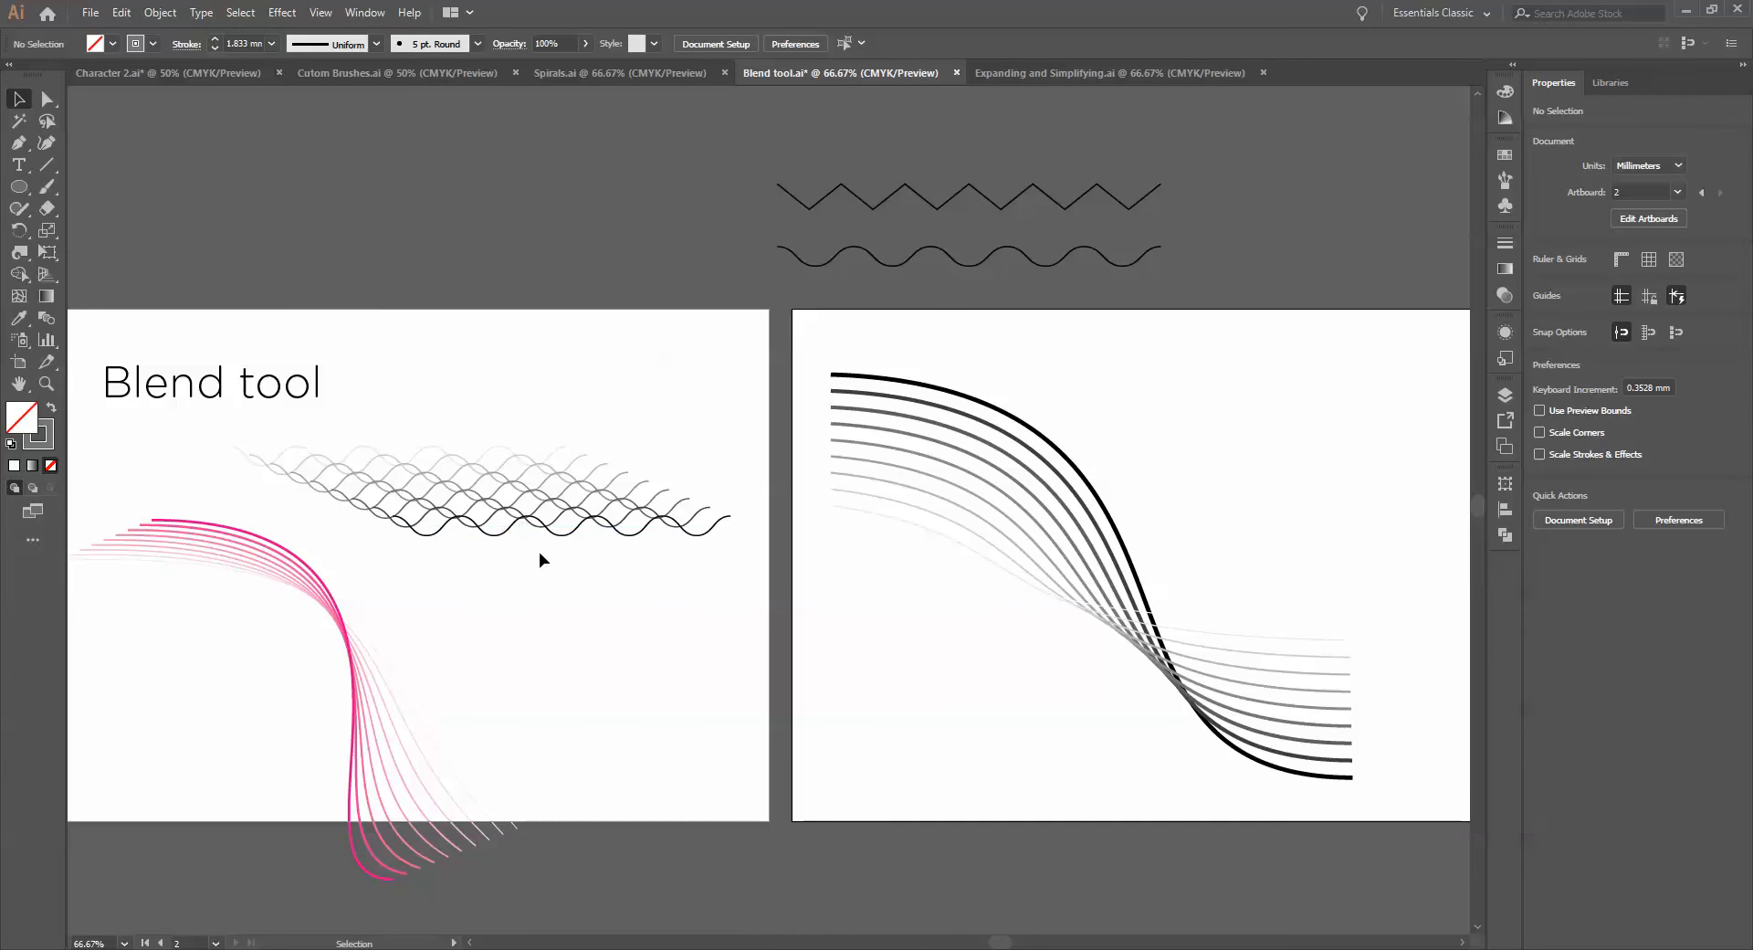
Move the wavy line from above the second artboard onto that artboard's upper part
mouse_move(1038, 403)
left_mouse_down()
mouse_move(958, 380)
mouse_move(551, 387)
left_mouse_up()
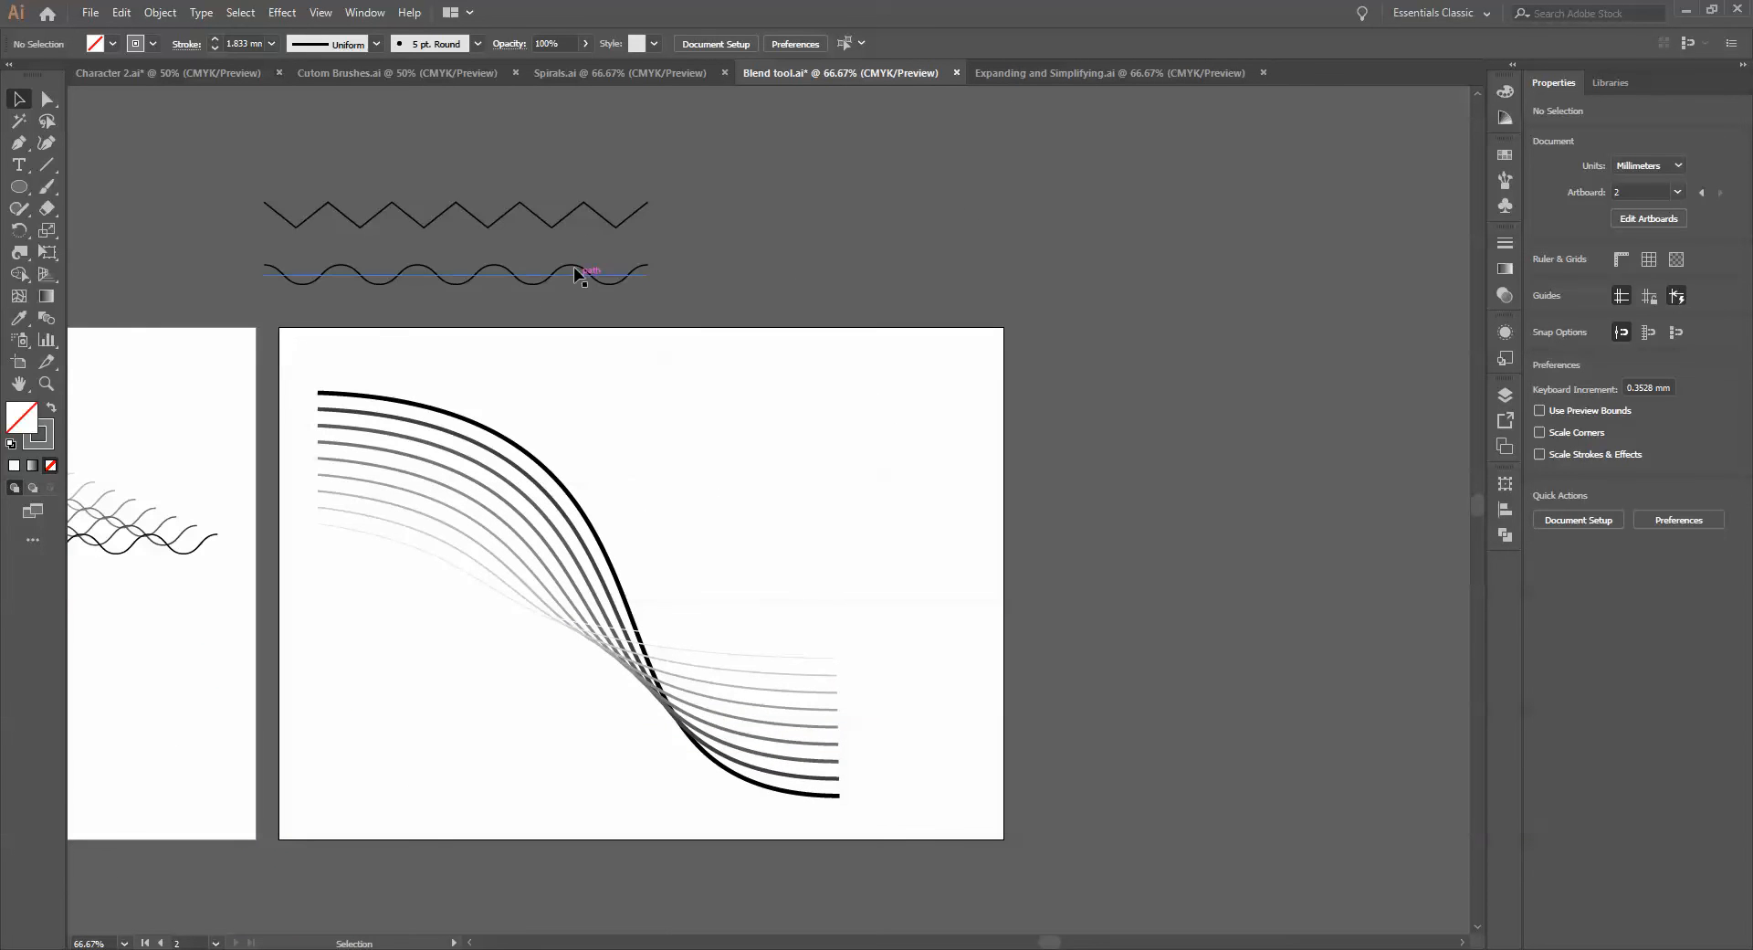
left_click_drag(571, 245, 636, 327)
mouse_move(595, 272)
left_mouse_down()
mouse_move(886, 404)
mouse_move(950, 377)
left_mouse_up()
left_click_drag(824, 487, 783, 488)
Delete the expanded curves from the second artboard and place a copy of the wavy line lower down, shifted to the right
mouse_move(649, 474)
left_mouse_down()
mouse_move(512, 702)
mouse_move(466, 742)
left_mouse_up()
key("Delete")
mouse_move(752, 383)
left_mouse_down()
mouse_move(481, 423)
mouse_move(618, 512)
mouse_move(599, 621)
mouse_move(619, 615)
left_mouse_up()
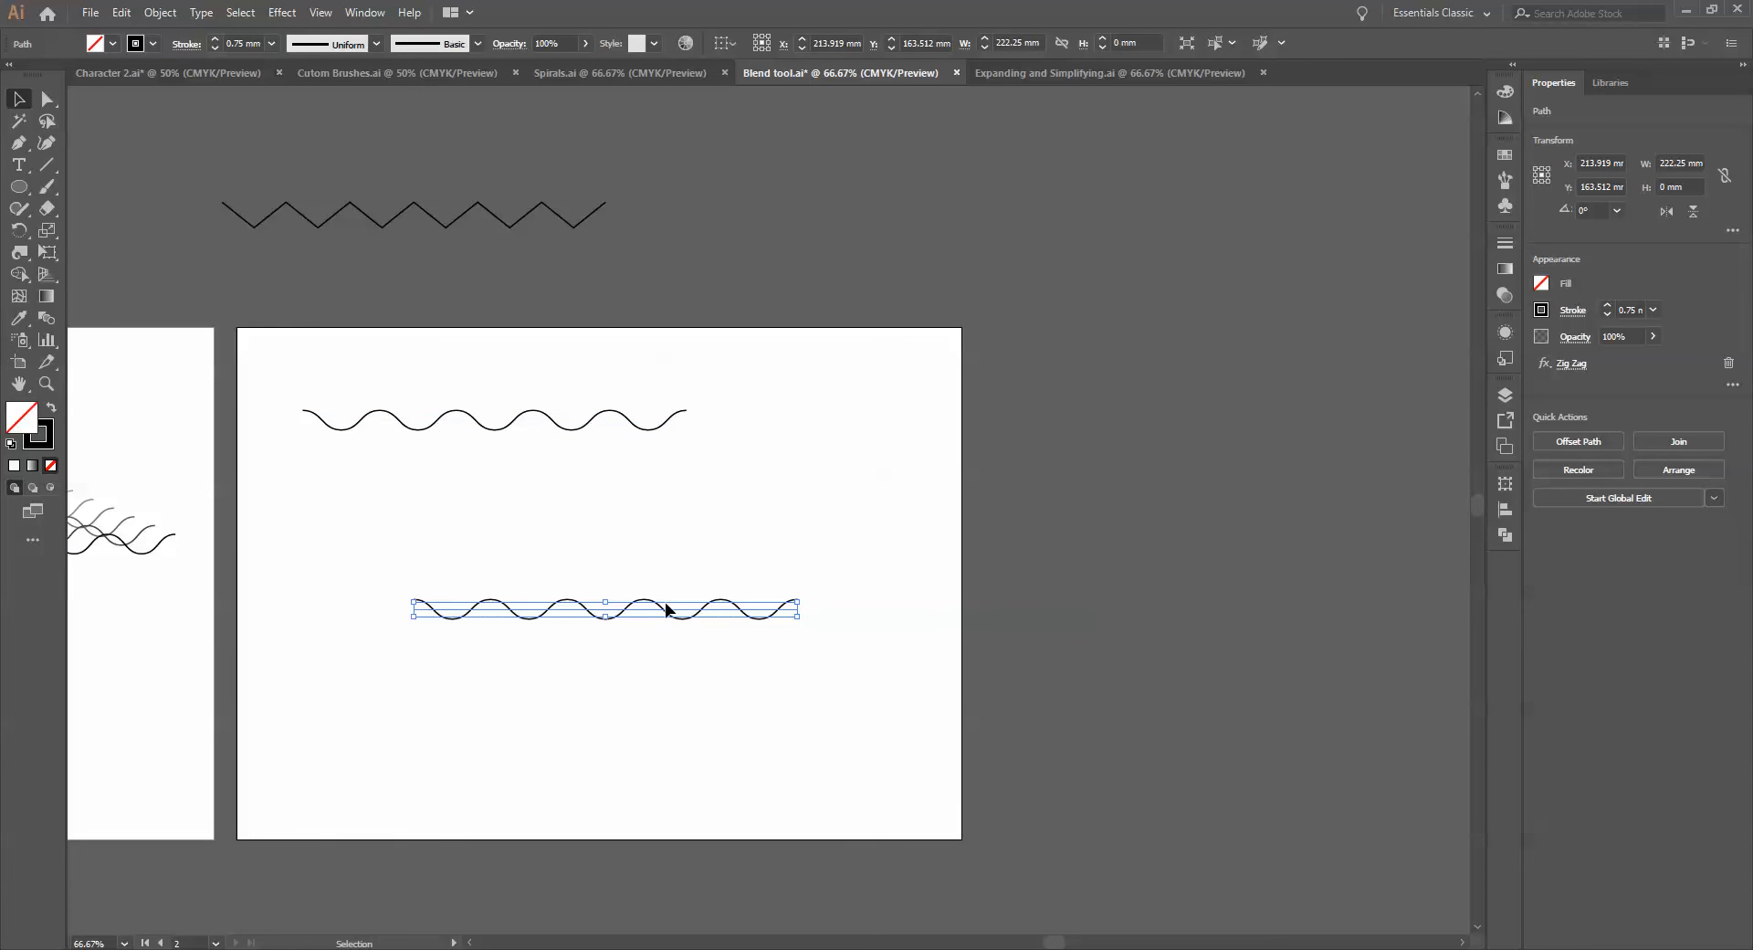
key("ctrl+plus")
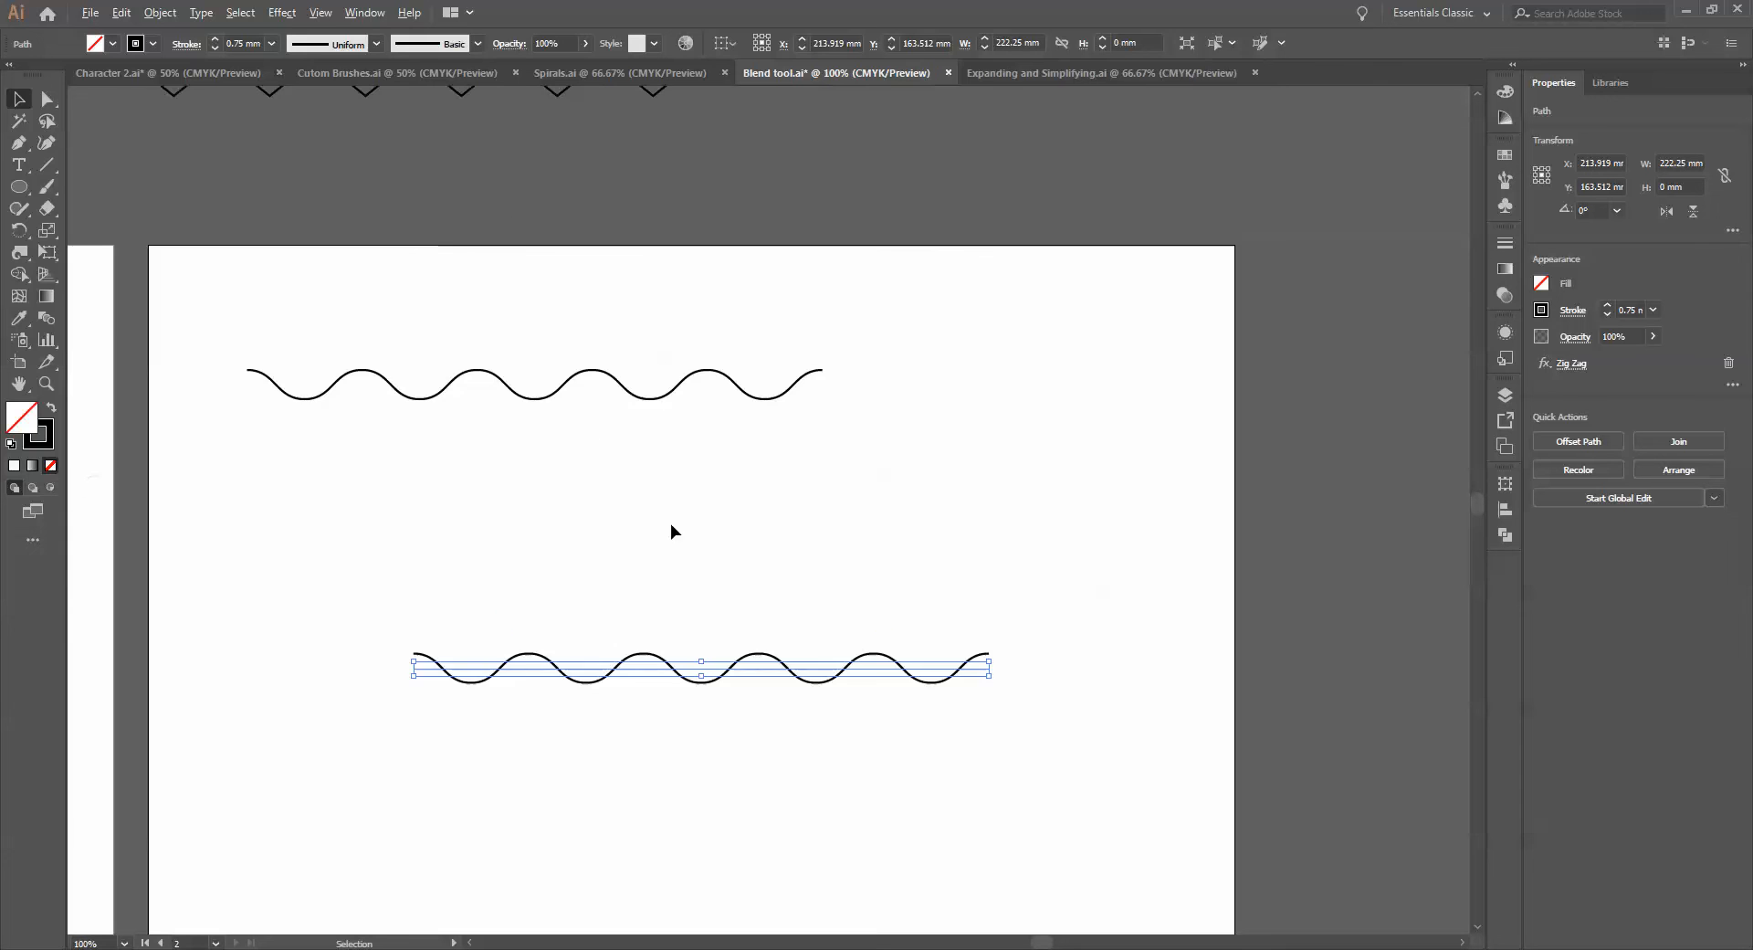
Give the upper wavy line on the second artboard a white stroke and deselect it
left_click(535, 399)
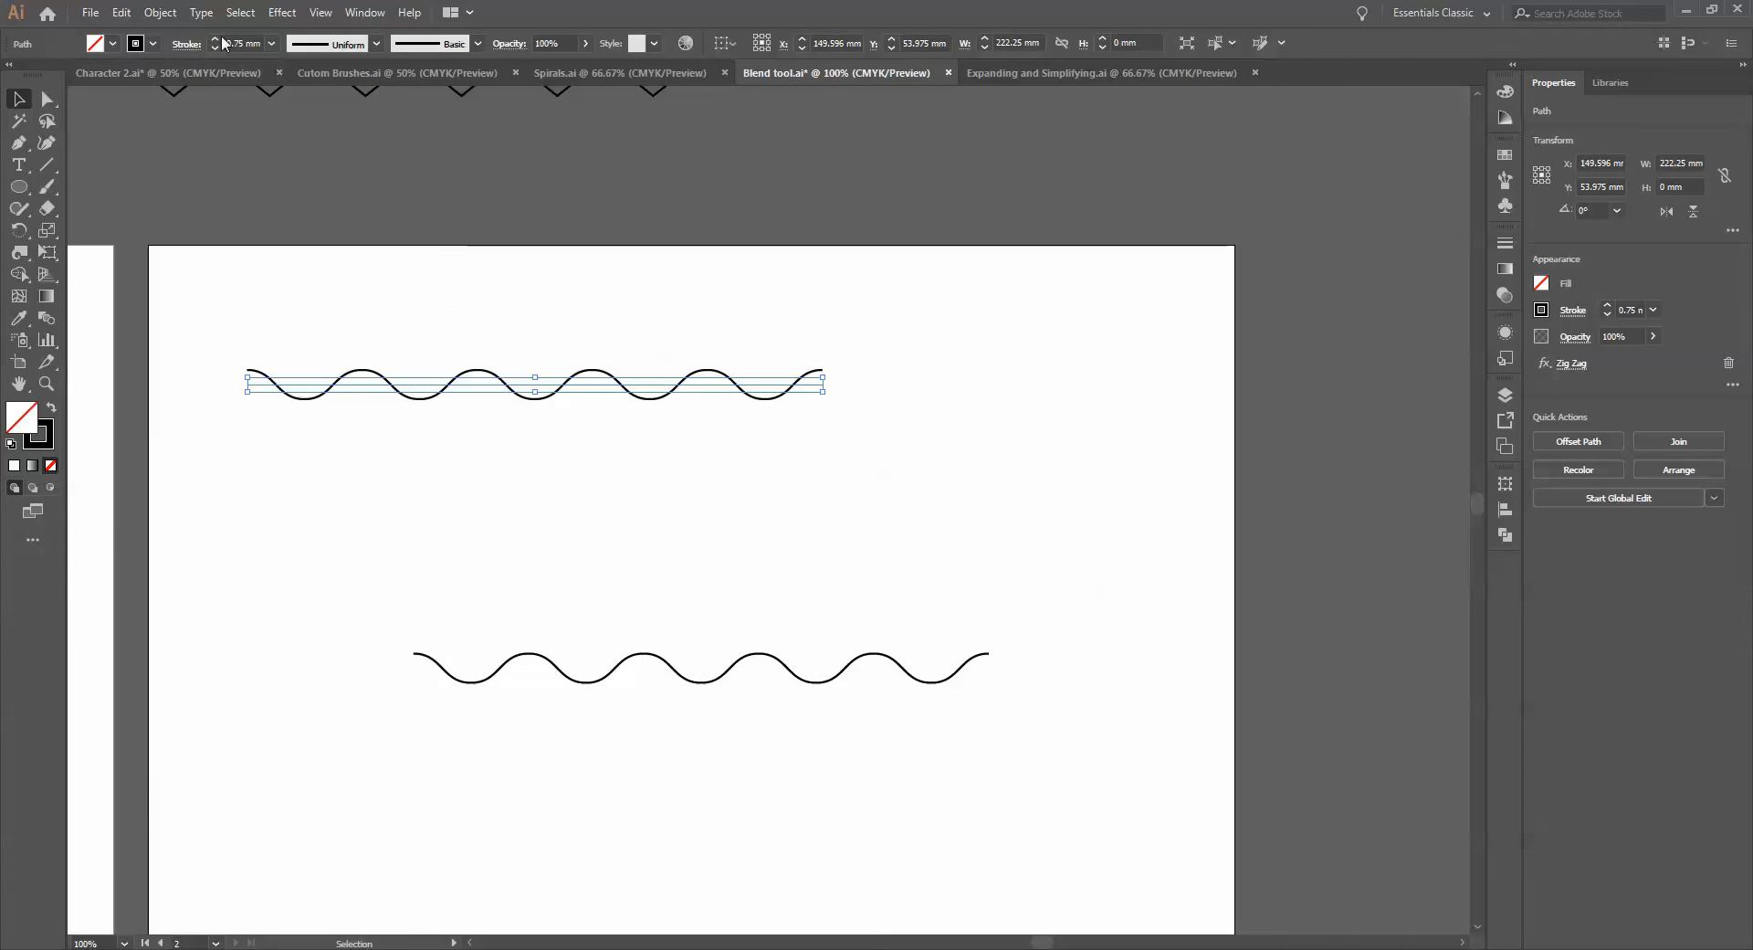
left_click(152, 44)
left_click(46, 79)
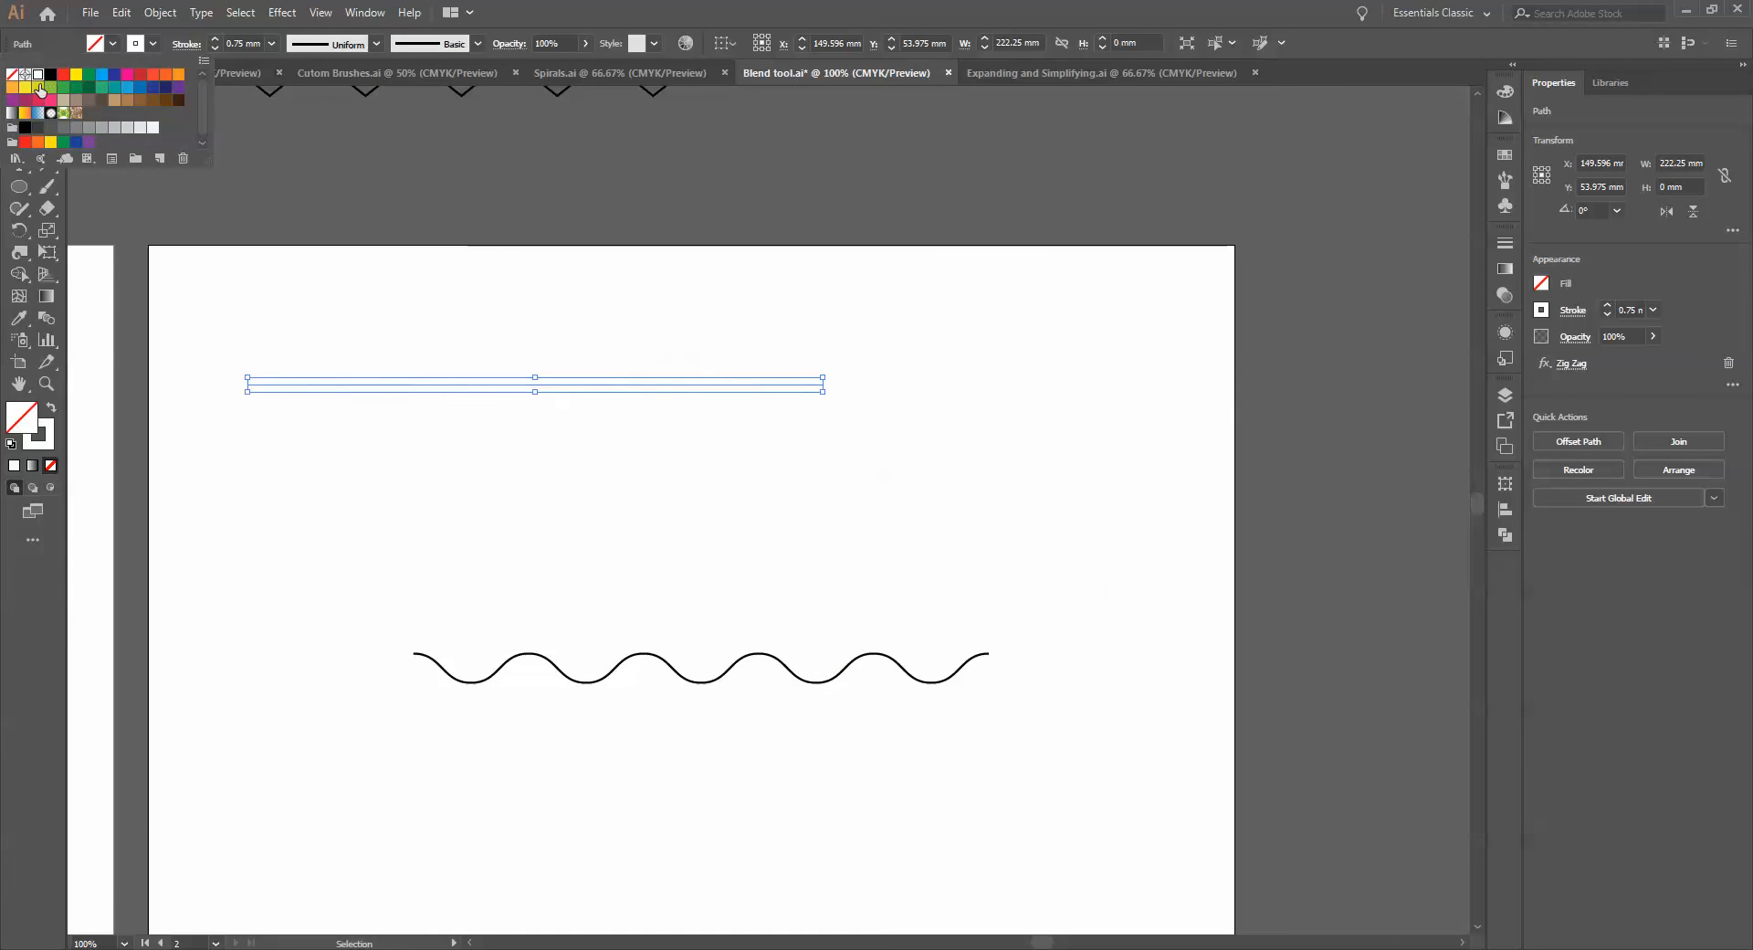
key("Escape")
left_click(545, 305)
Select both wavy lines, set the blend spacing to 15 specified steps, and make the blend
mouse_move(551, 289)
left_mouse_down()
mouse_move(615, 416)
mouse_move(734, 773)
left_mouse_up()
left_click(160, 12)
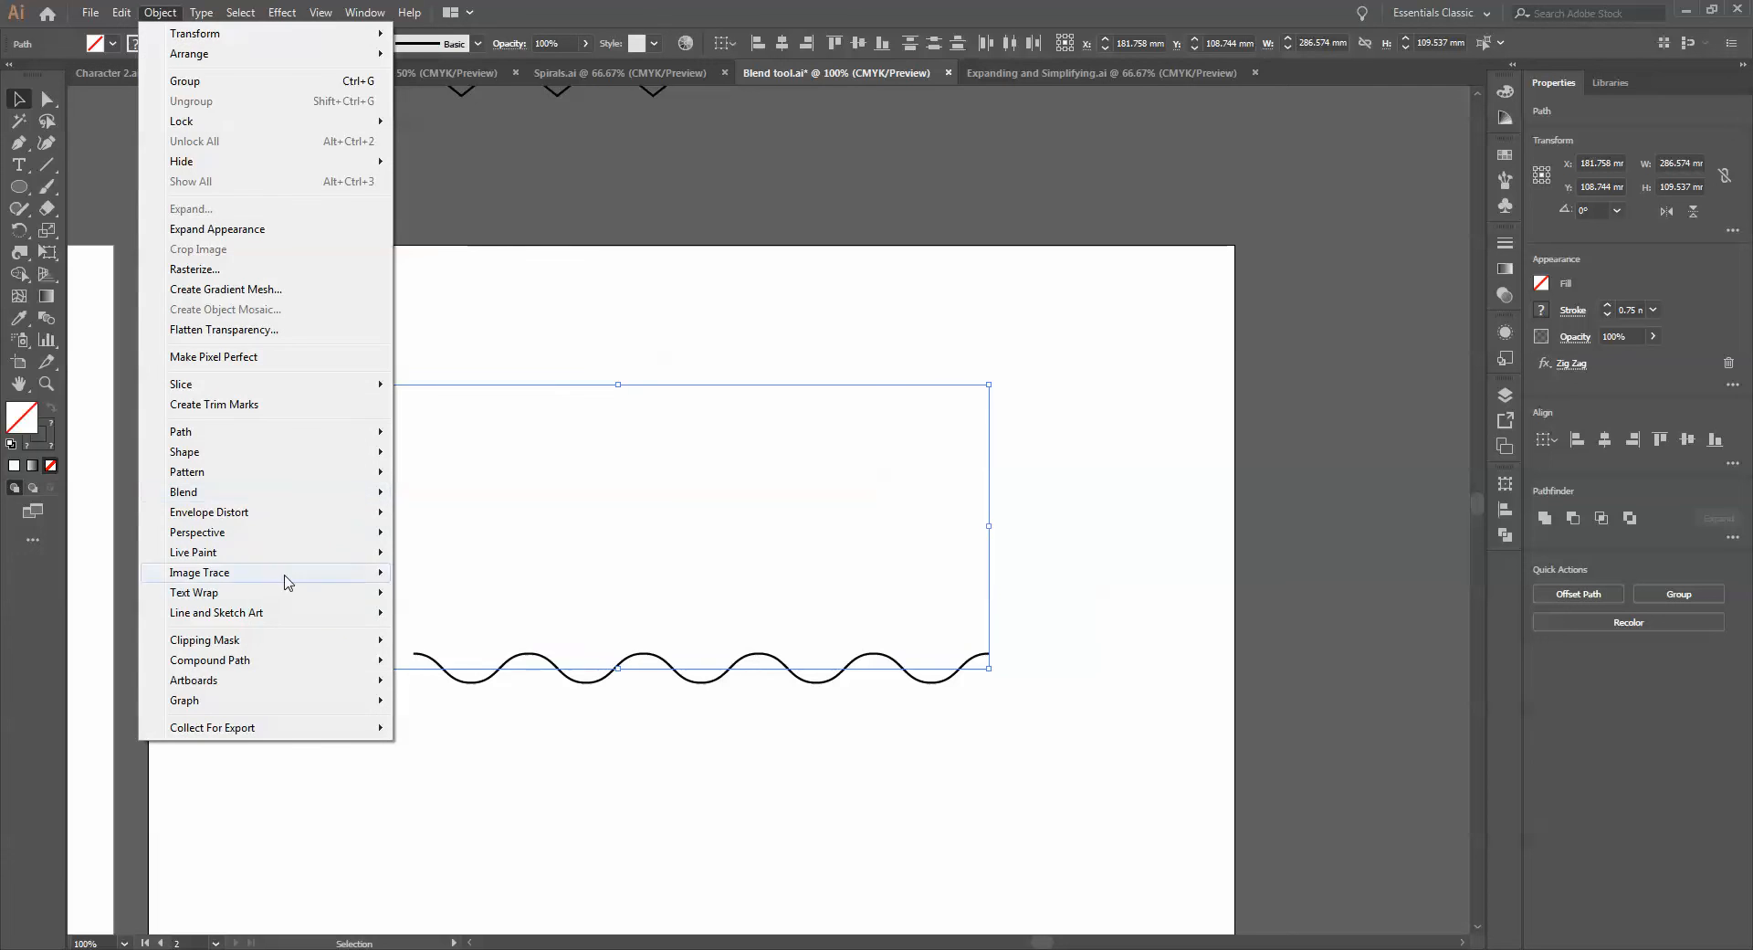
mouse_move(285, 498)
left_click(481, 540)
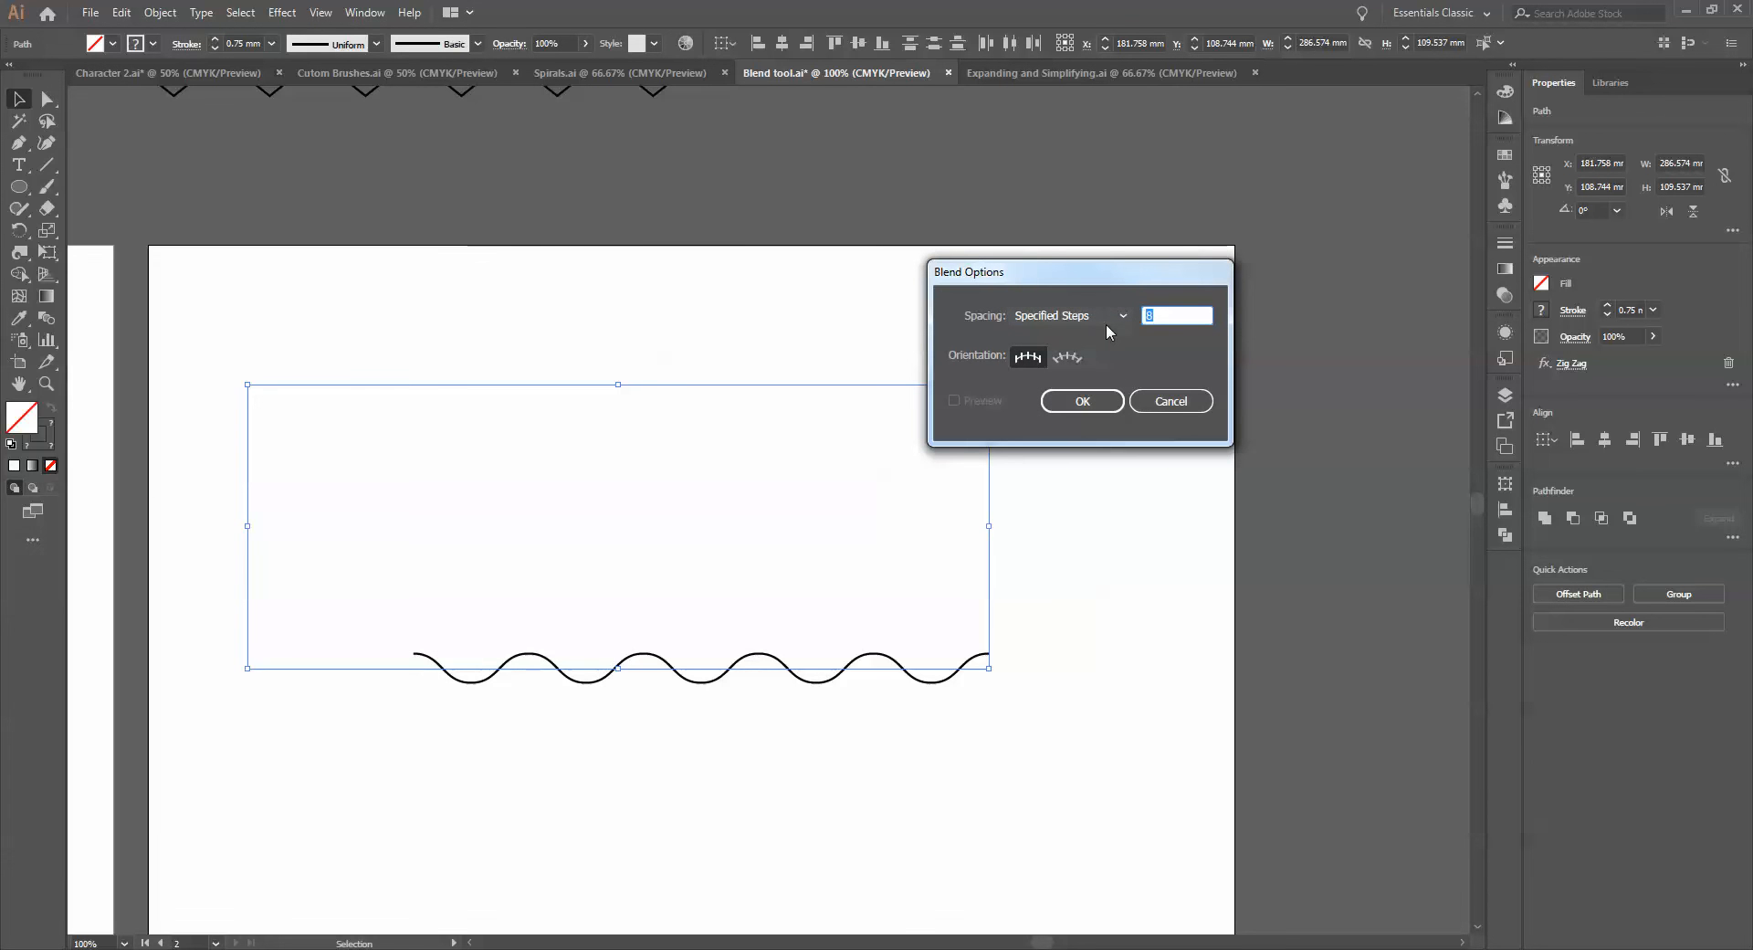
type("15")
left_click(1083, 399)
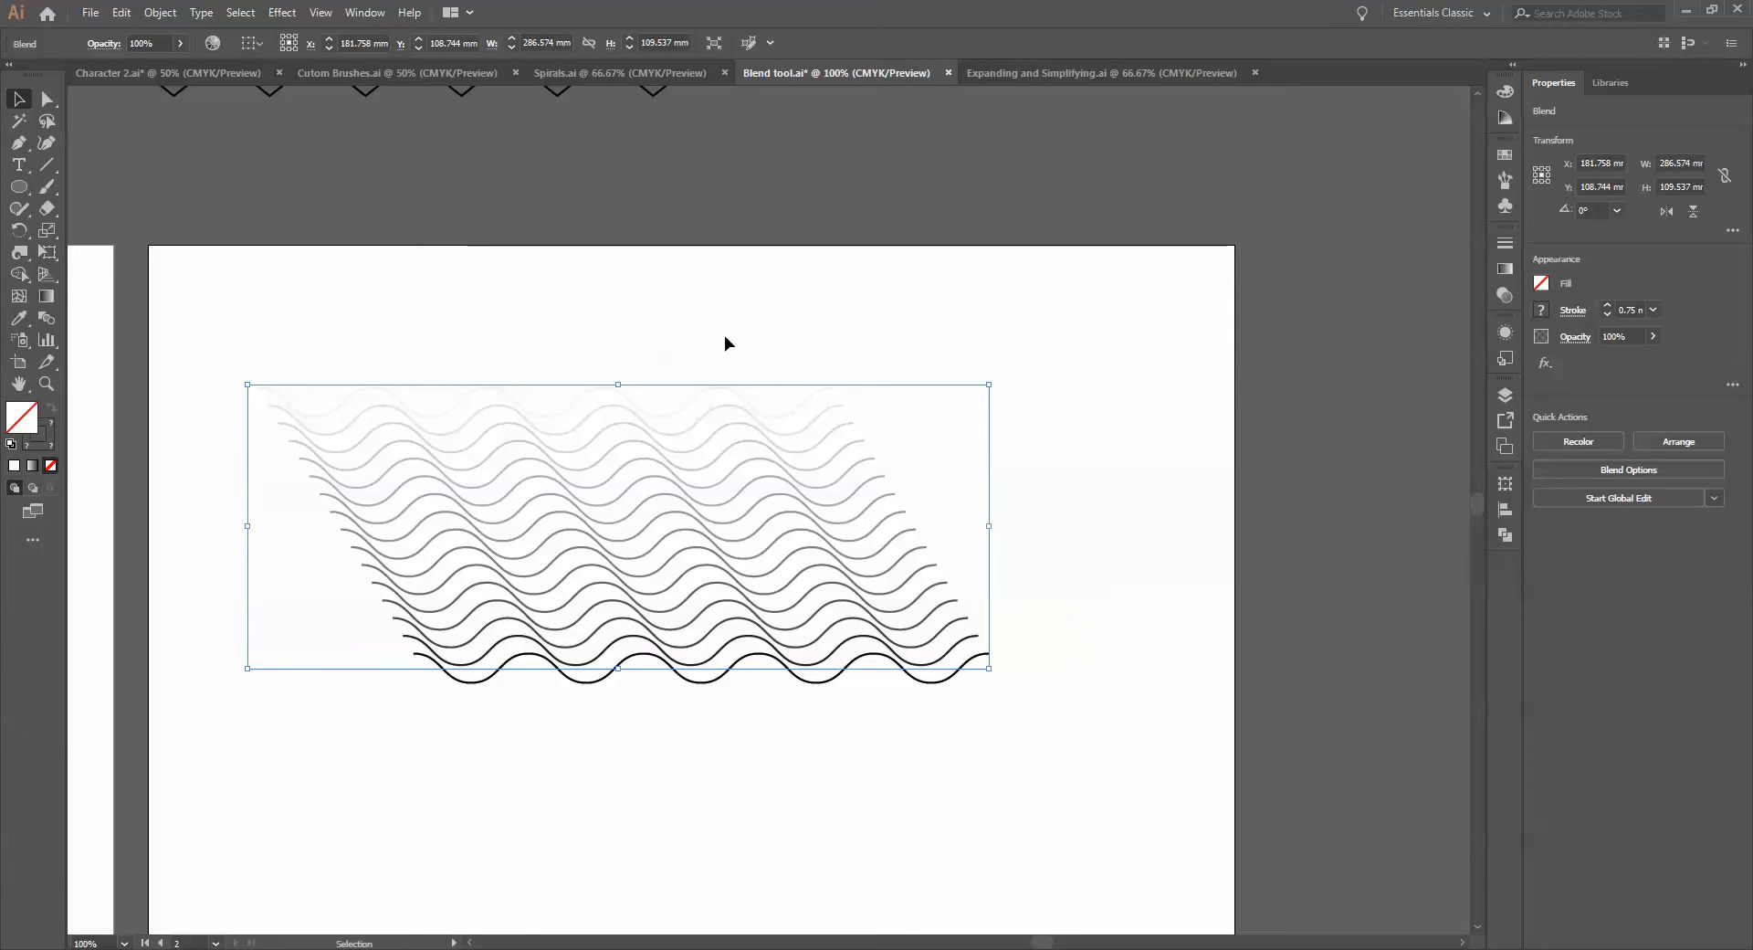
Move only the blend's black lower wavy line up and slightly left, closer to the white line, and deselect it
left_click(46, 99)
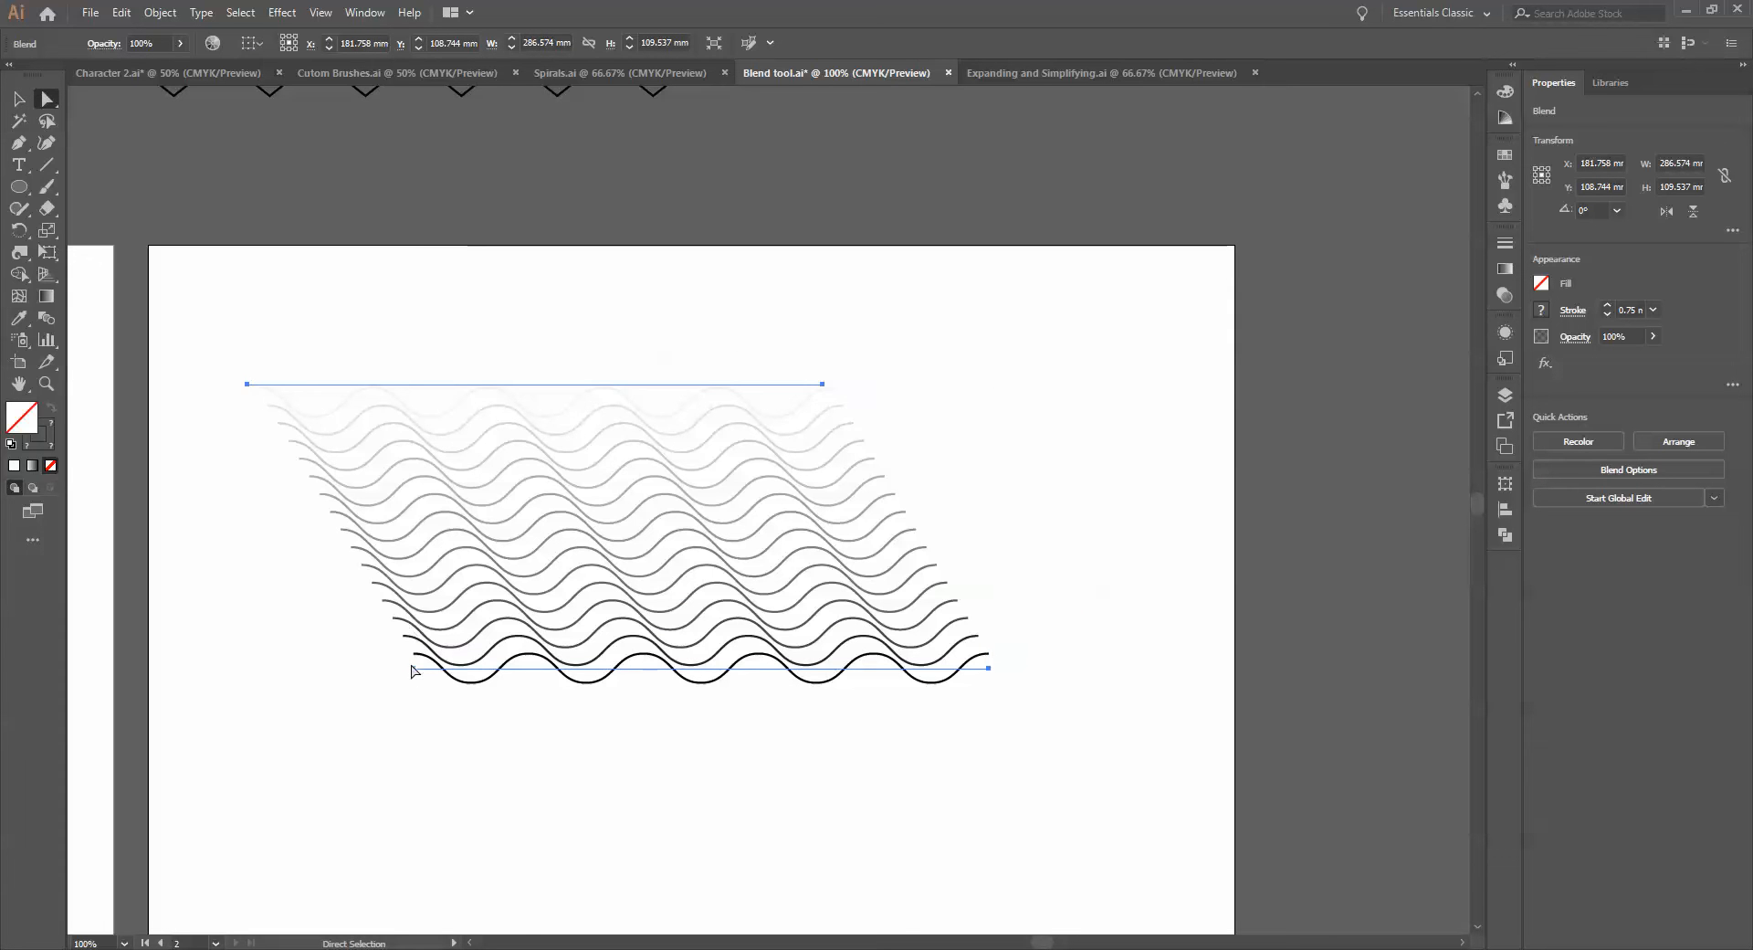
left_click(414, 668)
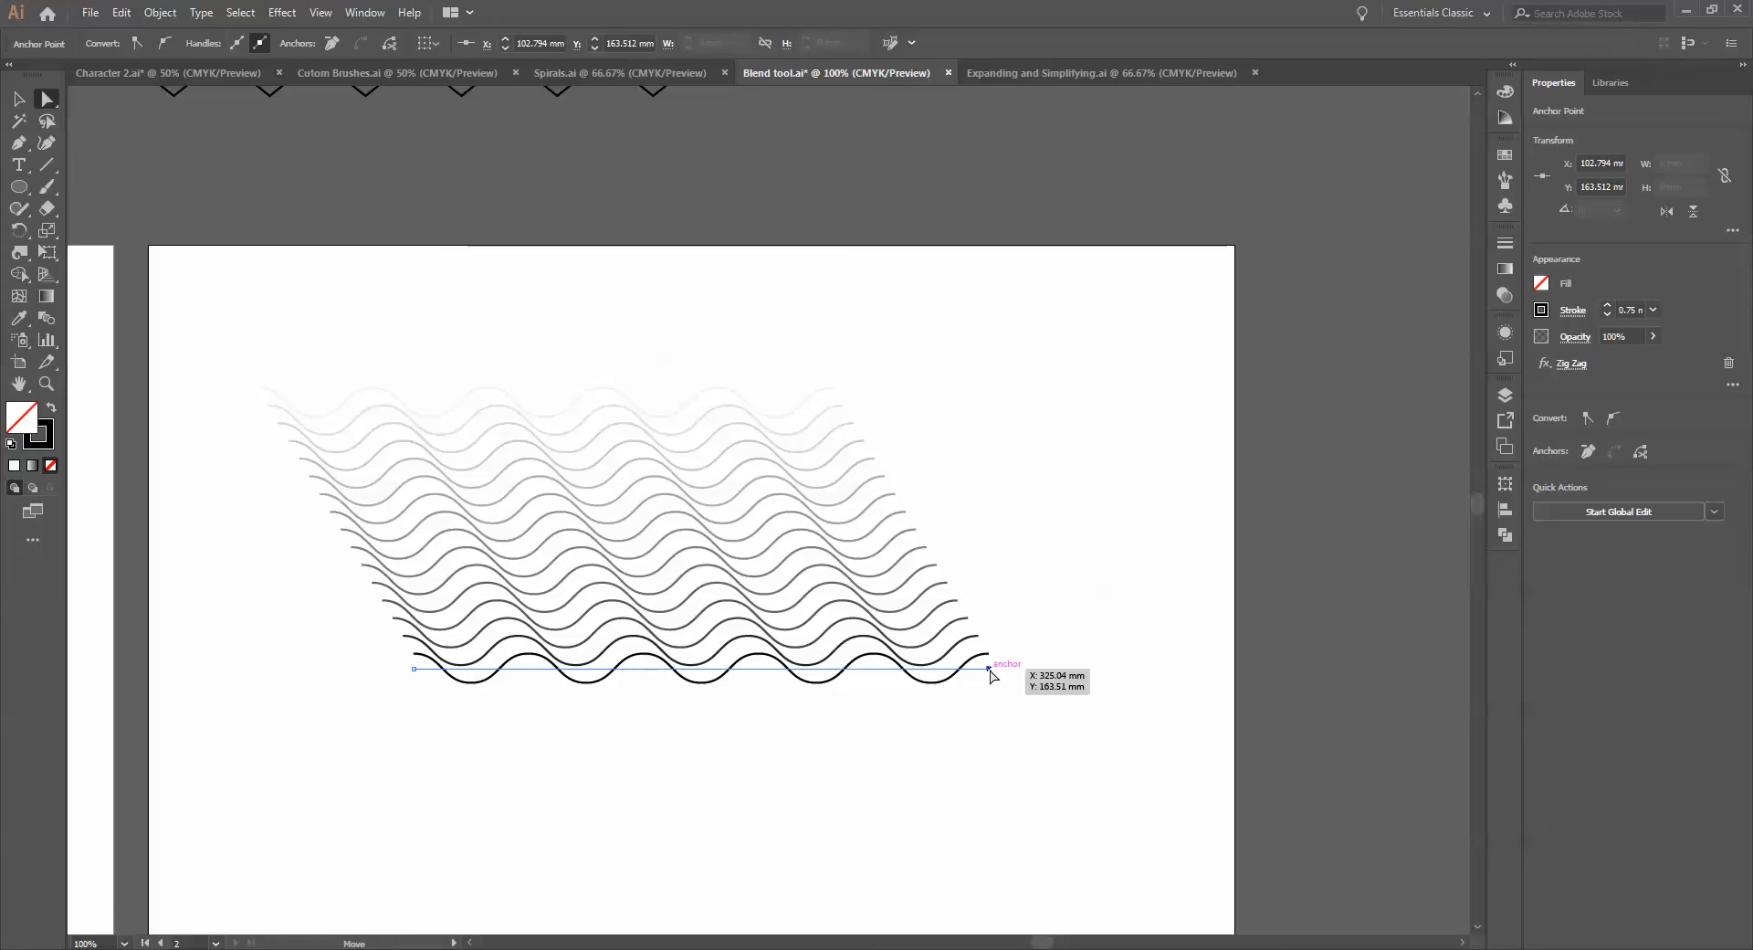
left_click(990, 668)
left_click_drag(414, 664, 388, 493)
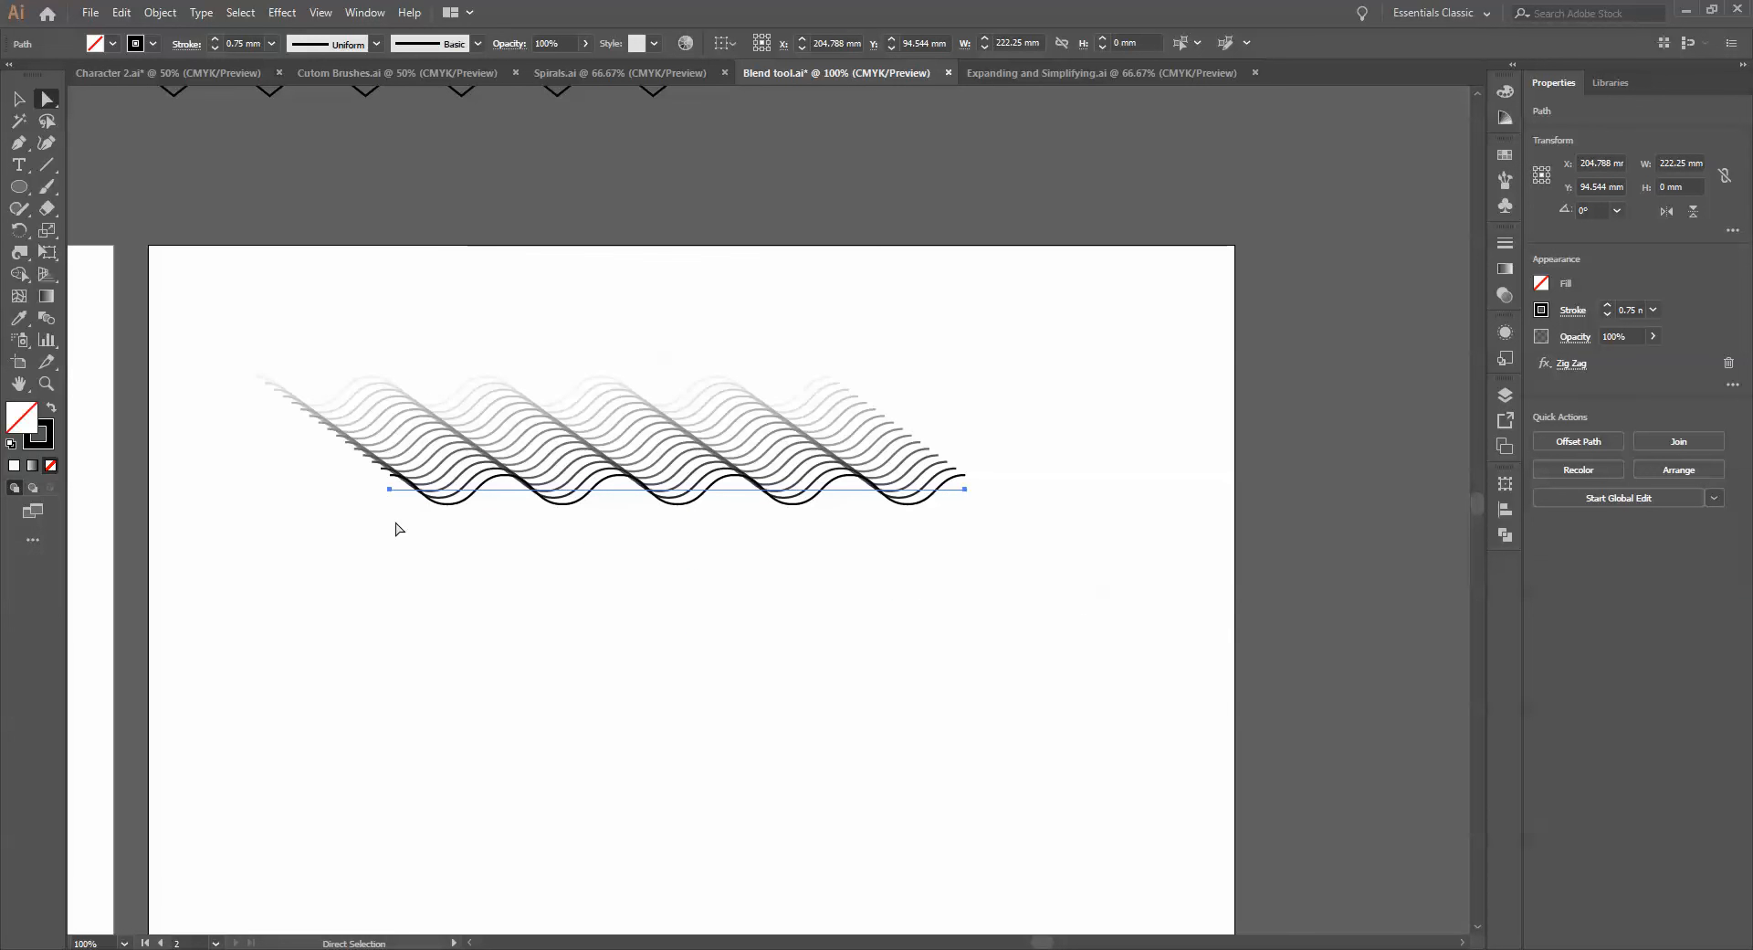
left_click(21, 102)
left_click(532, 578)
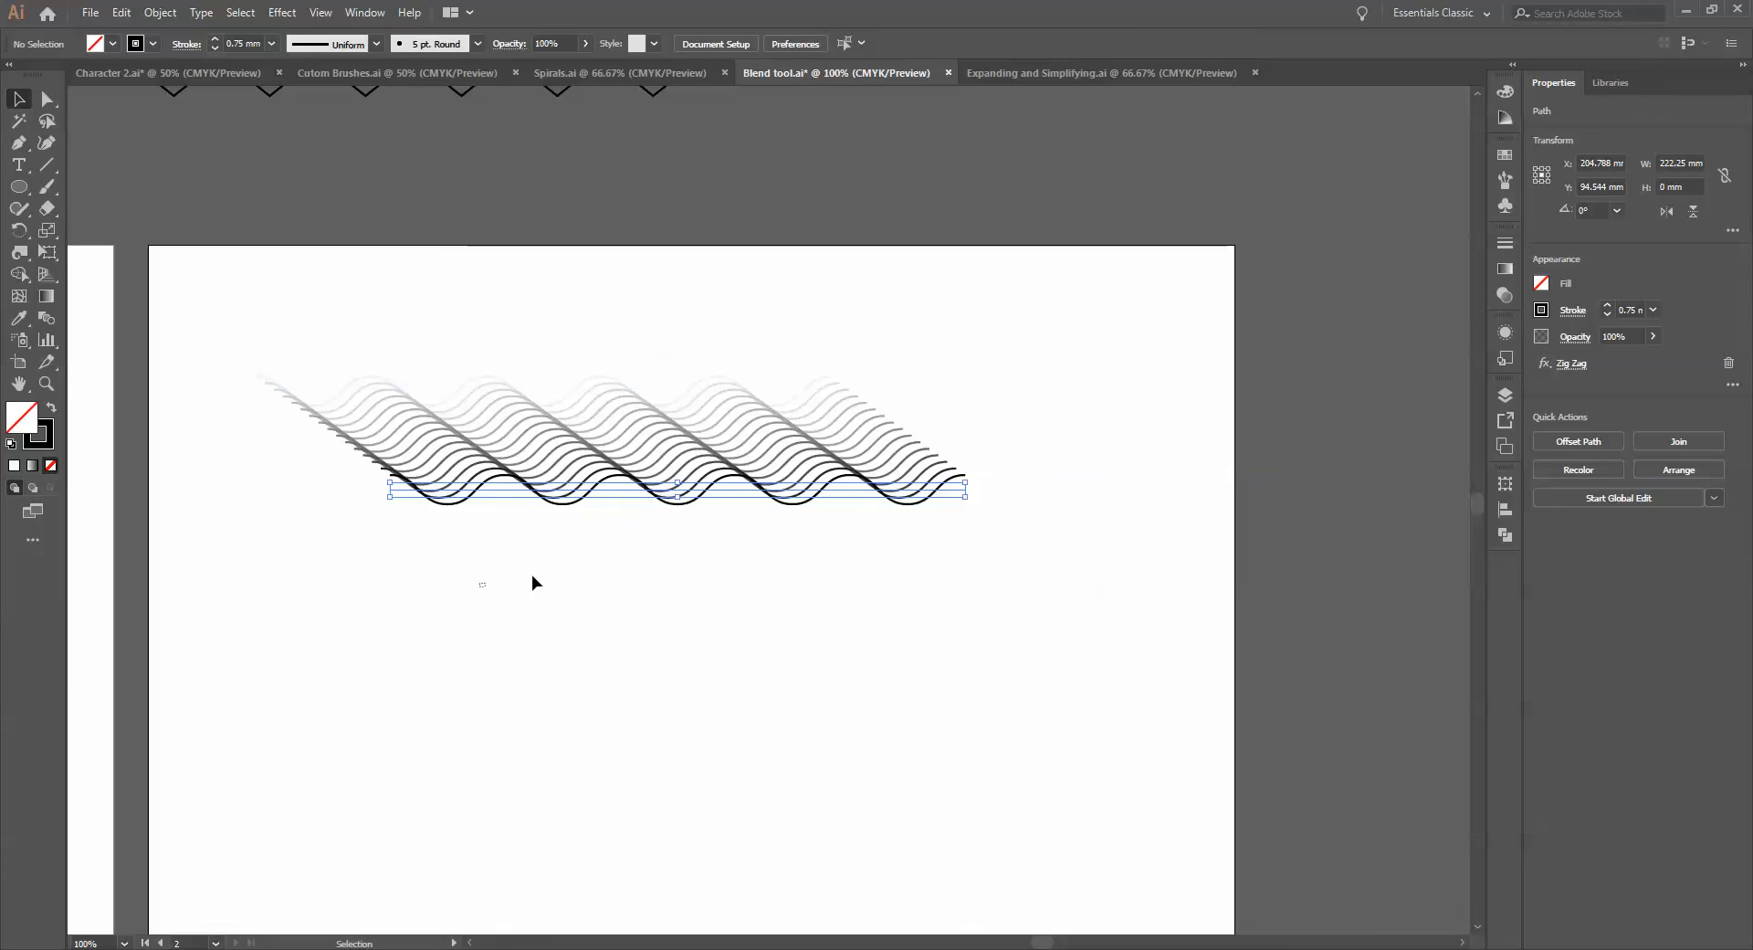
Place the zigzag line from above the artboard below the wave blend, and add a copy lower down, shifted to the right
left_click_drag(465, 312, 518, 413)
scroll(494, 295, "down", 1)
left_click(560, 218)
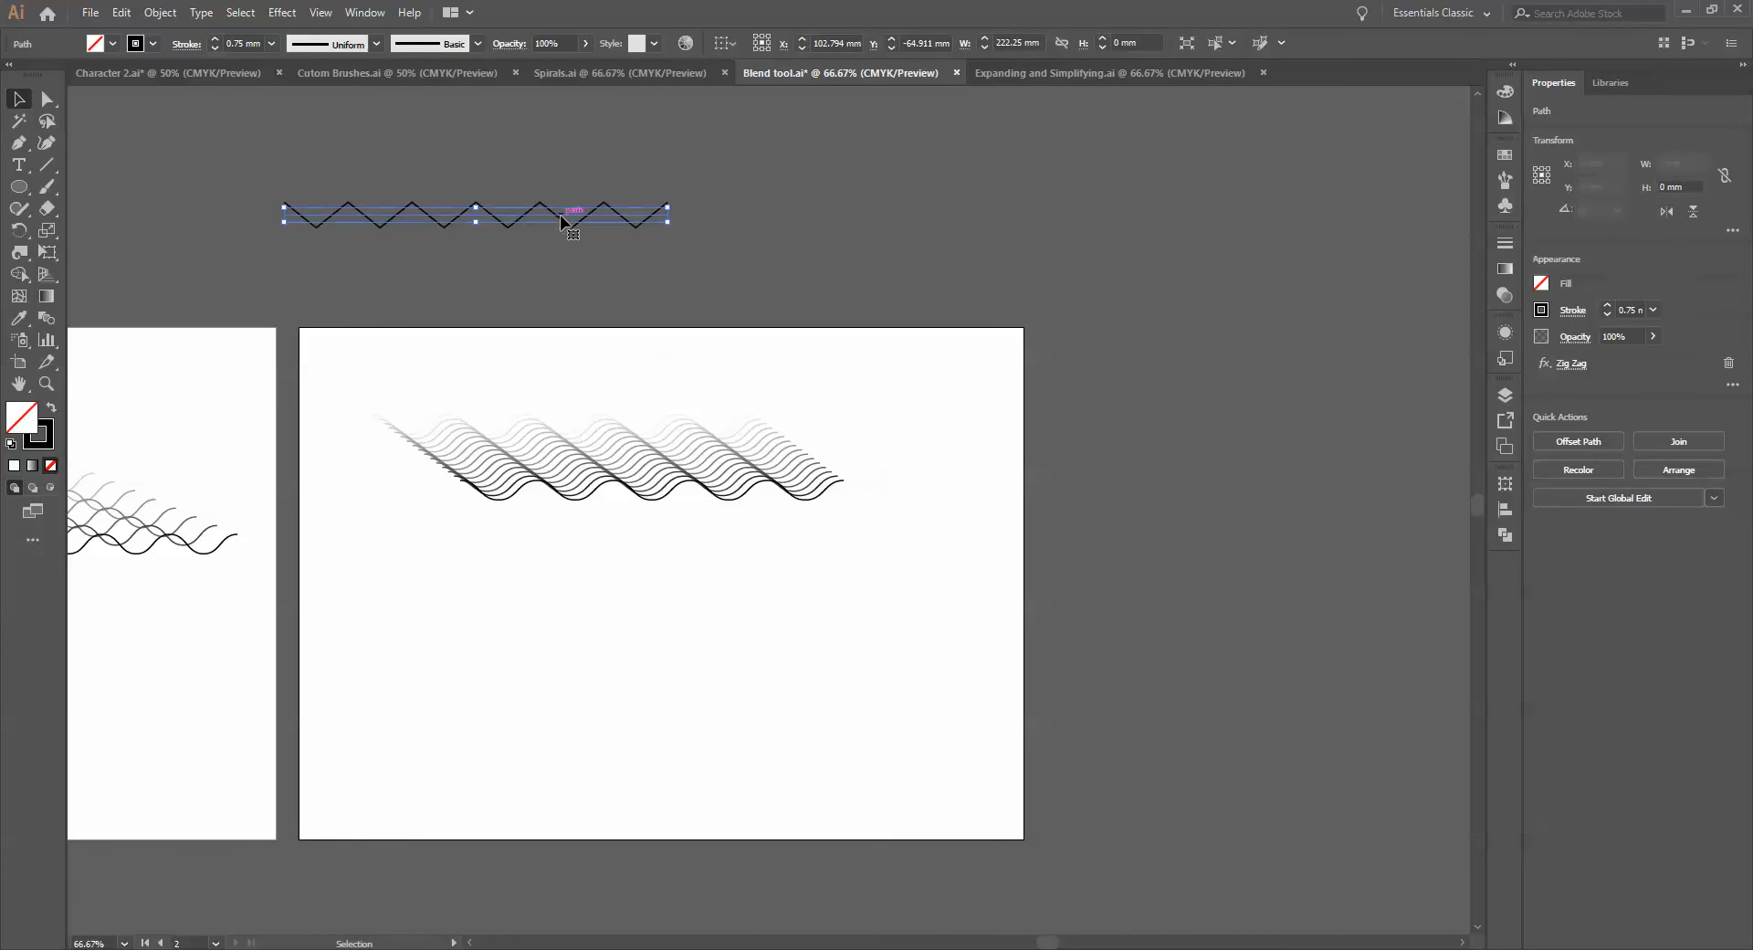
left_click_drag(559, 217, 735, 594)
left_click_drag(750, 524, 834, 822)
scroll(677, 391, "up", 2)
left_click_drag(801, 626, 834, 512)
scroll(743, 383, "down", 1)
Give the upper zigzag line a white stroke and blend it with the lower black zigzag line
left_click(719, 358)
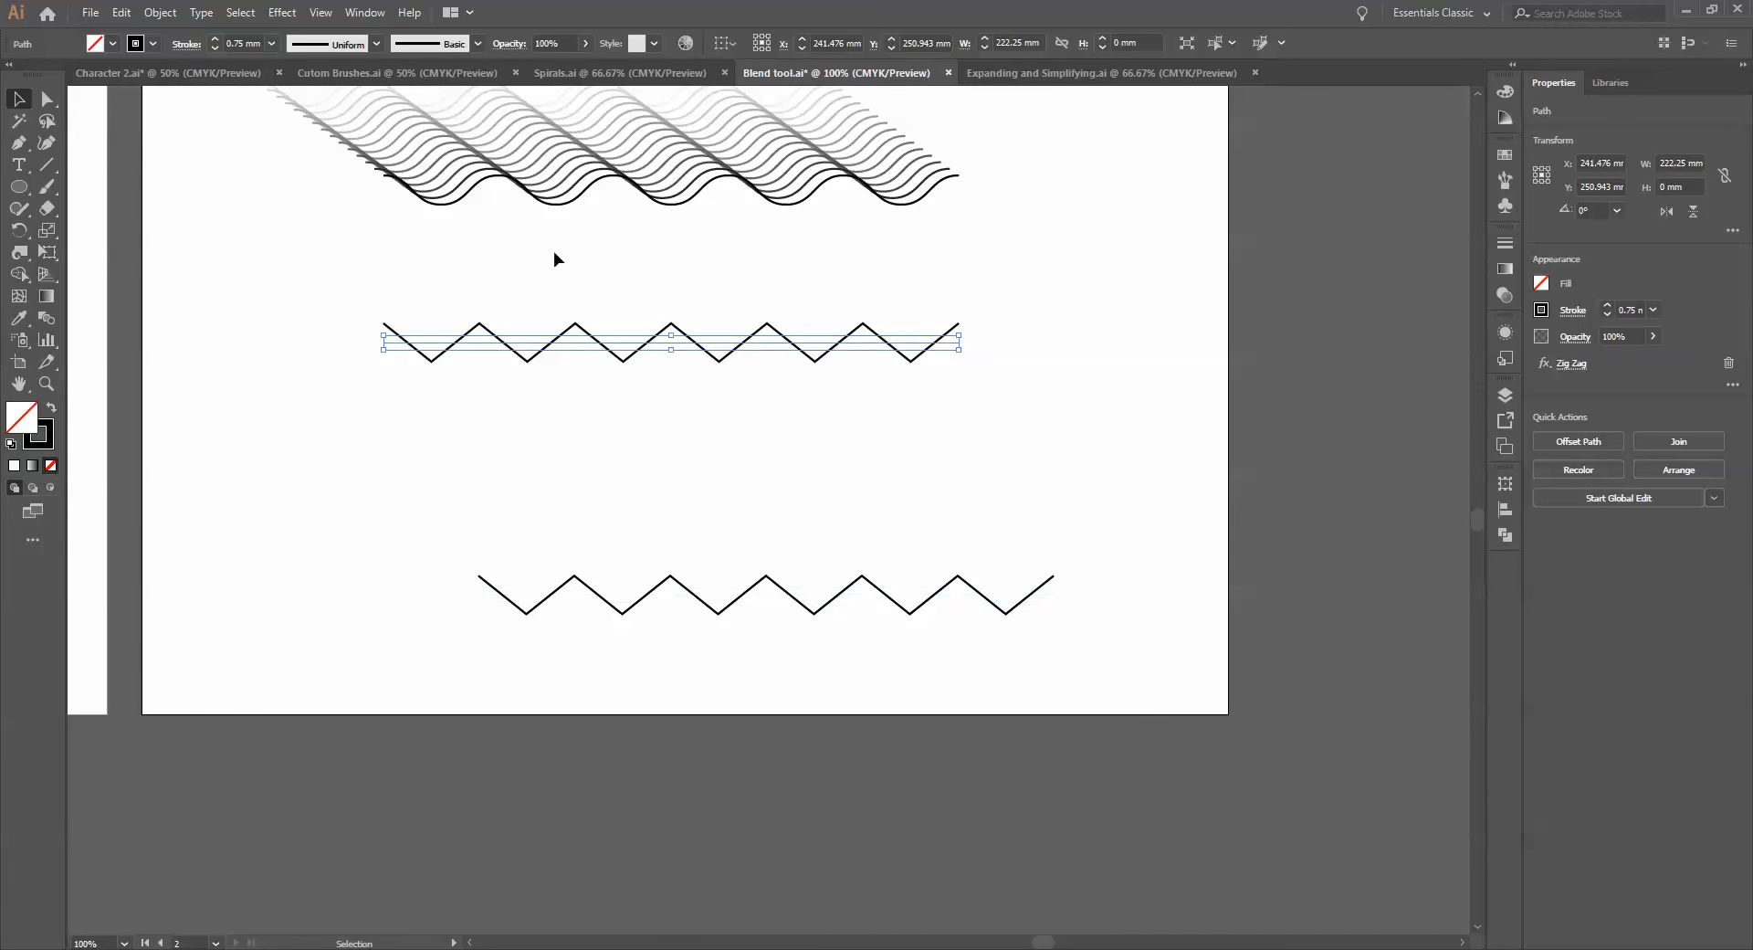
left_click(153, 44)
left_click(37, 77)
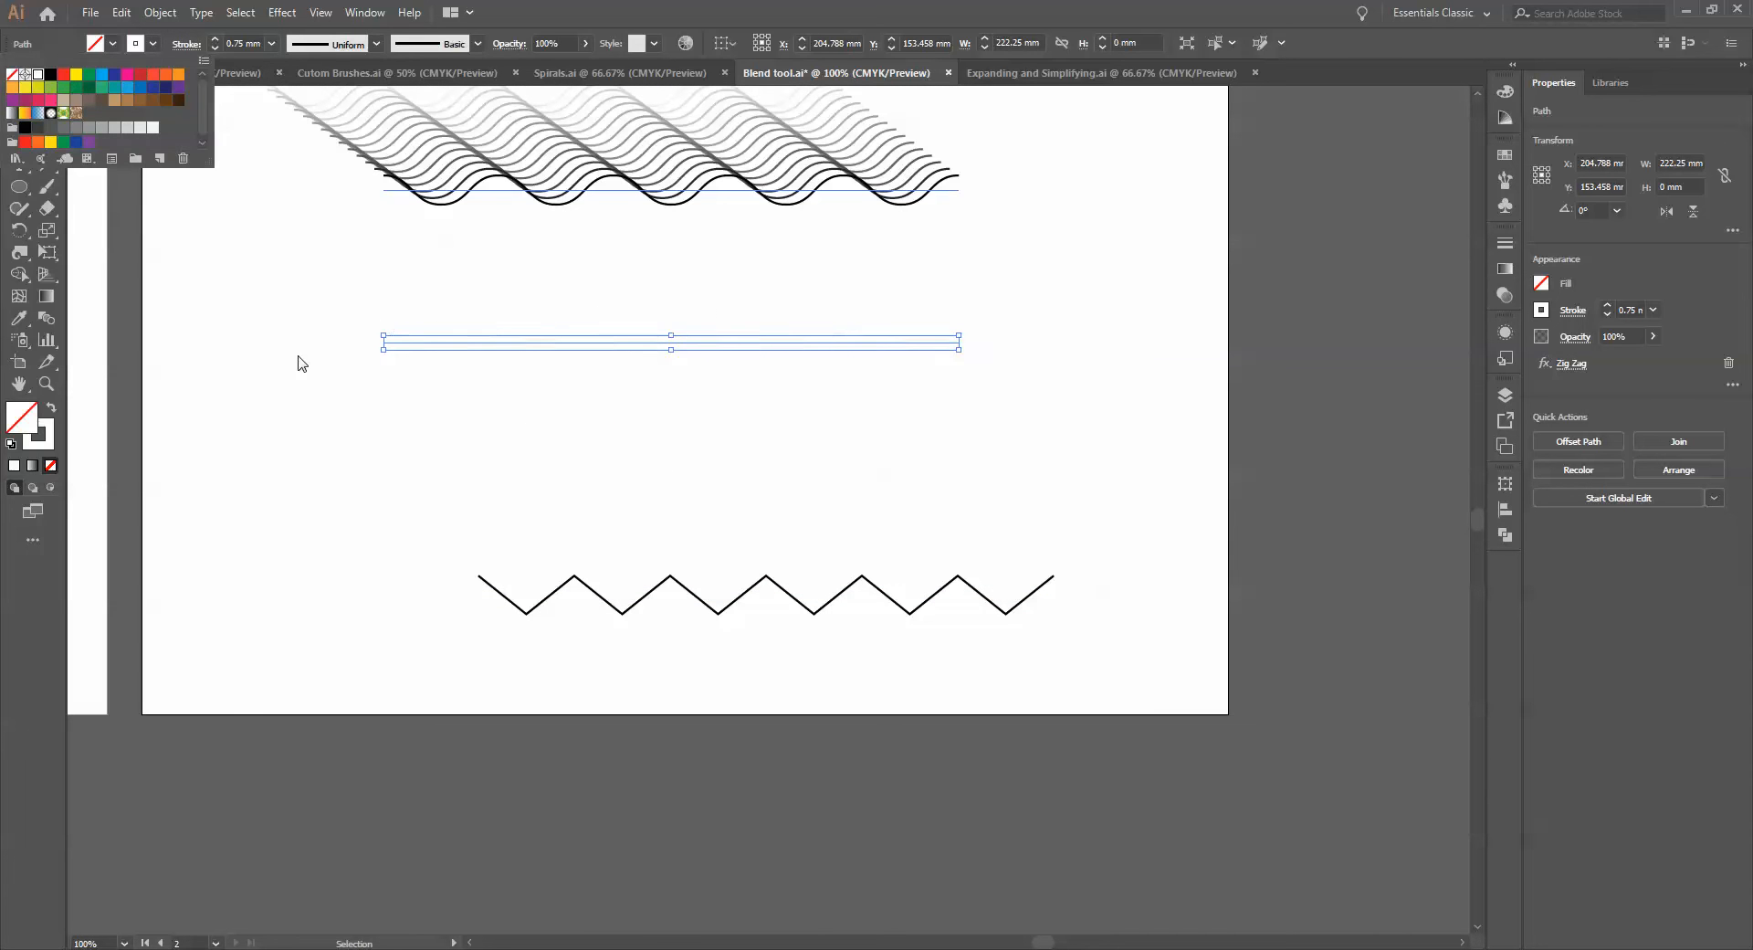
left_click(299, 360)
mouse_move(601, 278)
left_mouse_down()
mouse_move(730, 440)
mouse_move(872, 706)
mouse_move(862, 689)
left_mouse_up()
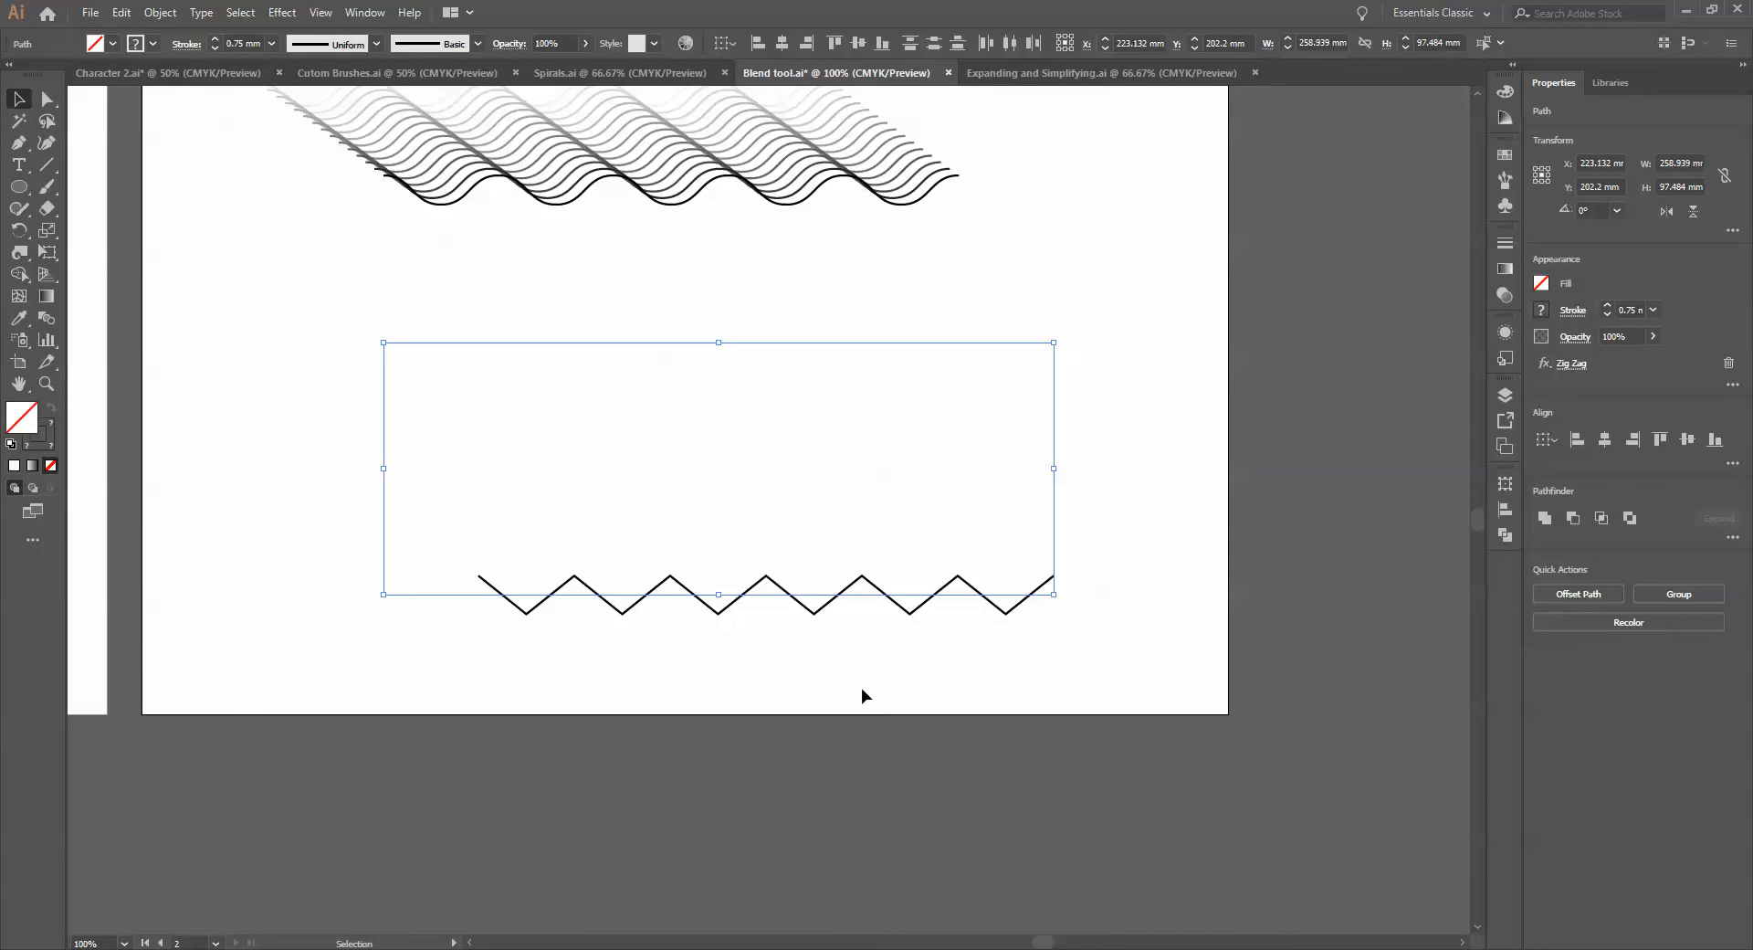
key("ctrl")
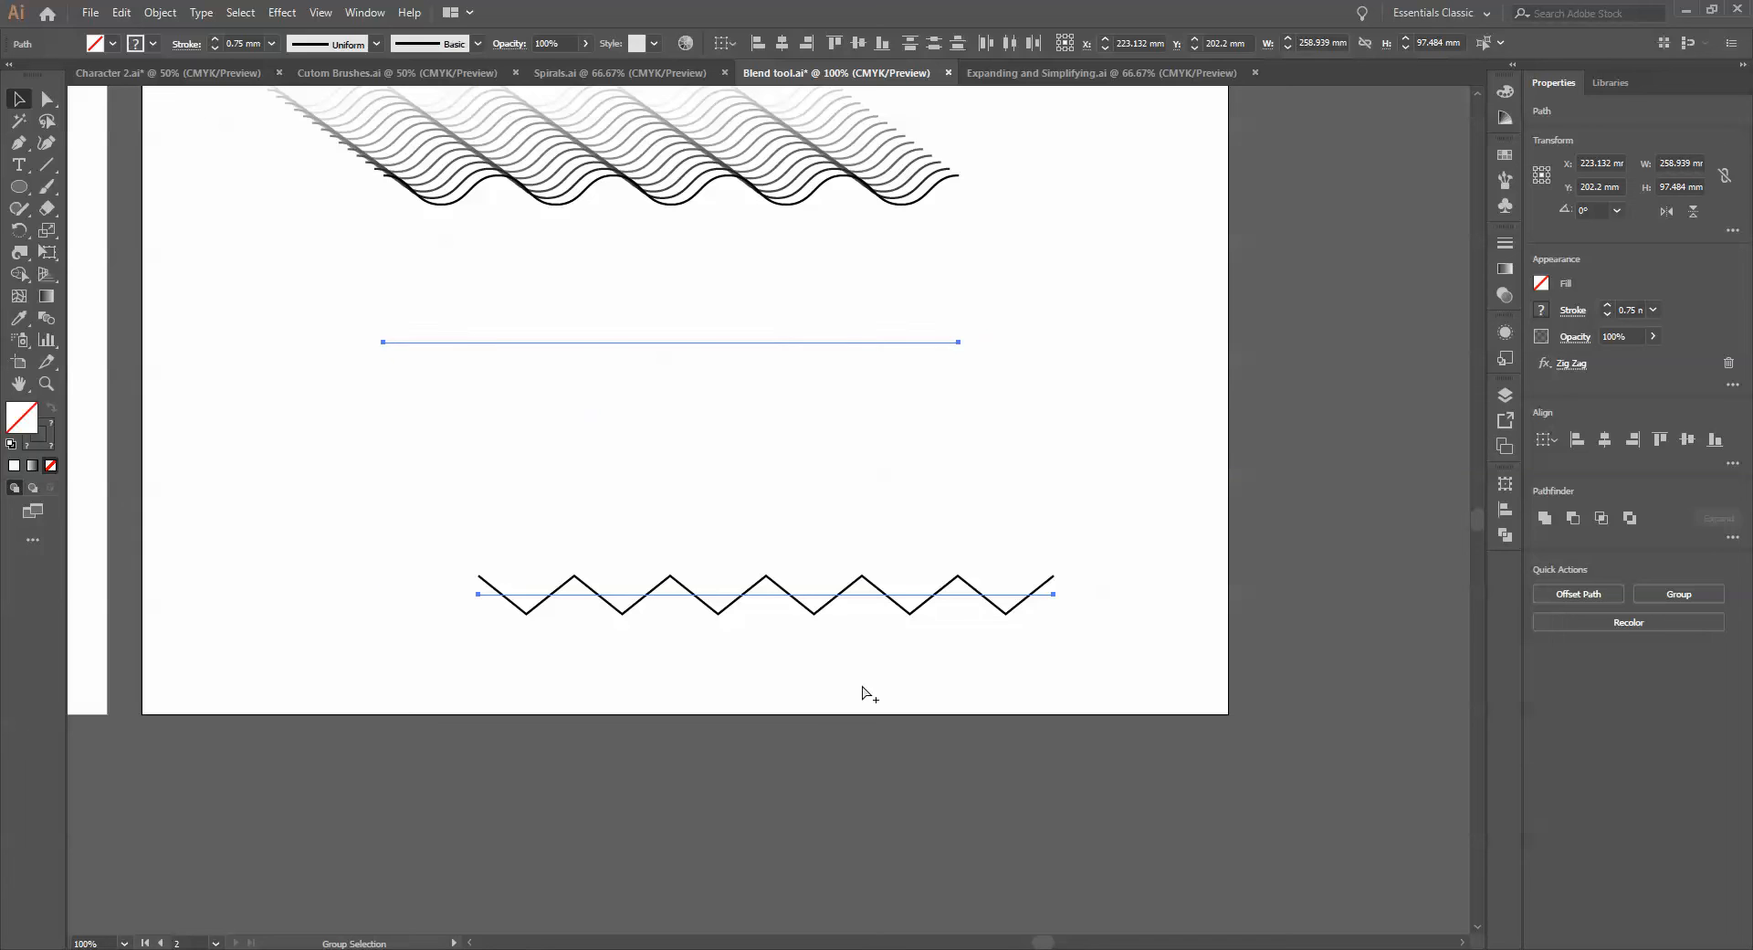
key("ctrl+alt+b")
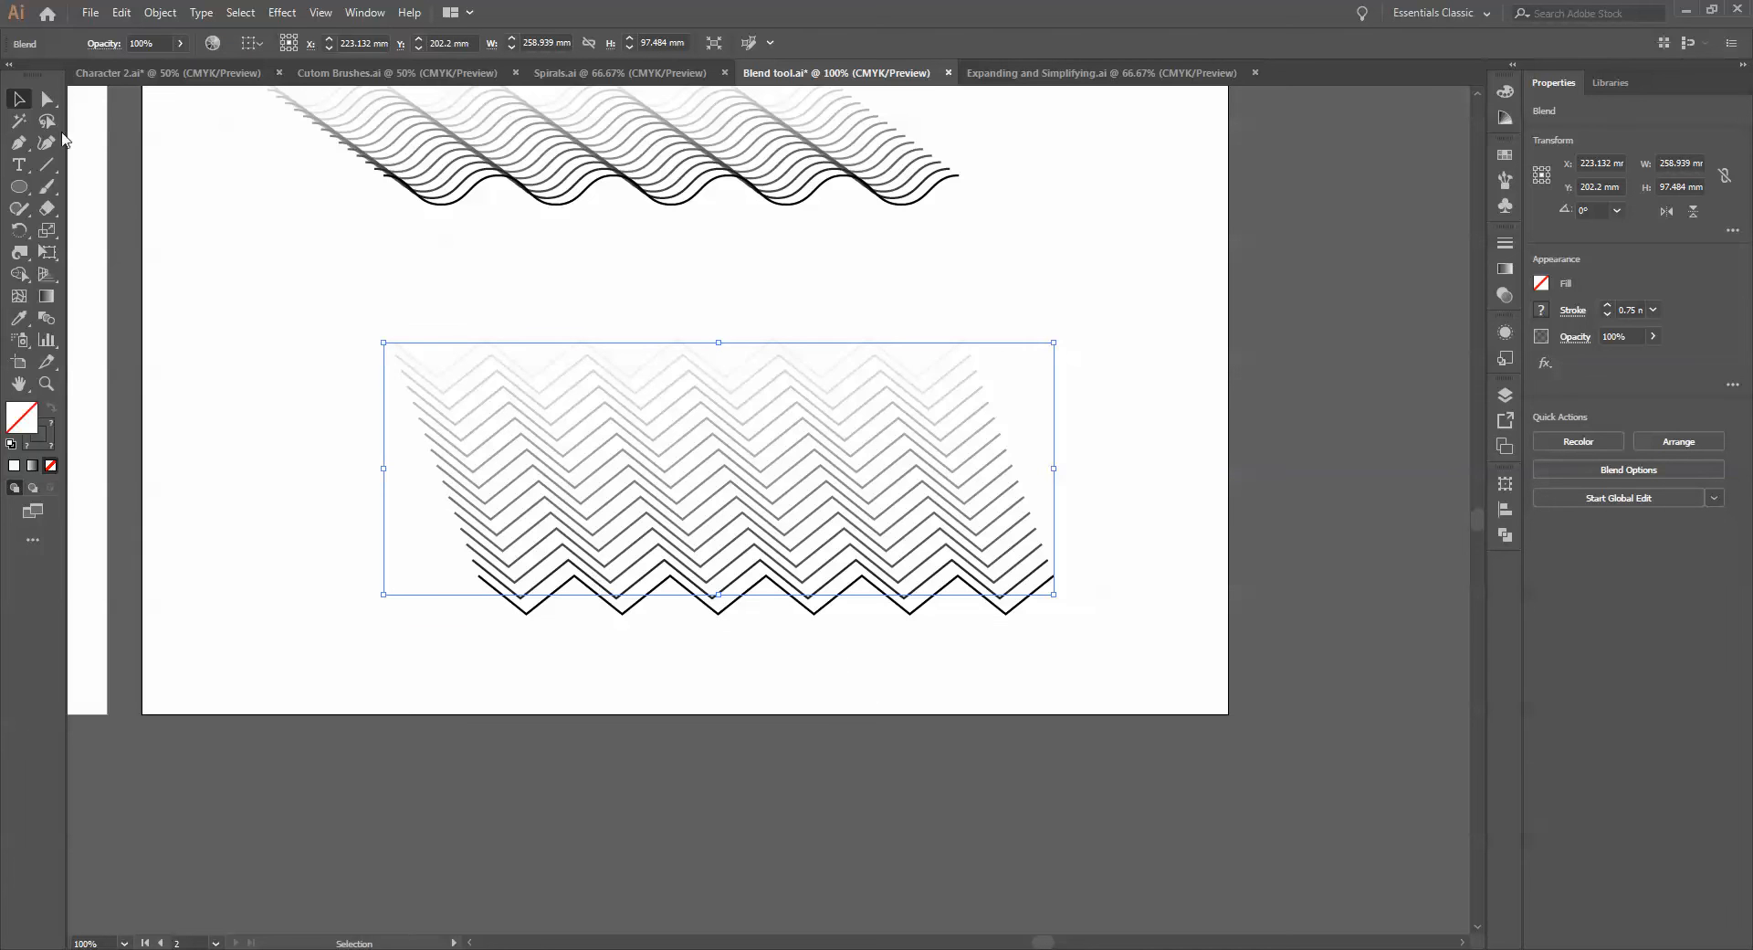
Move only the zigzag blend's lower line up and to the right past the artboard's edge, and deselect it
left_click(47, 98)
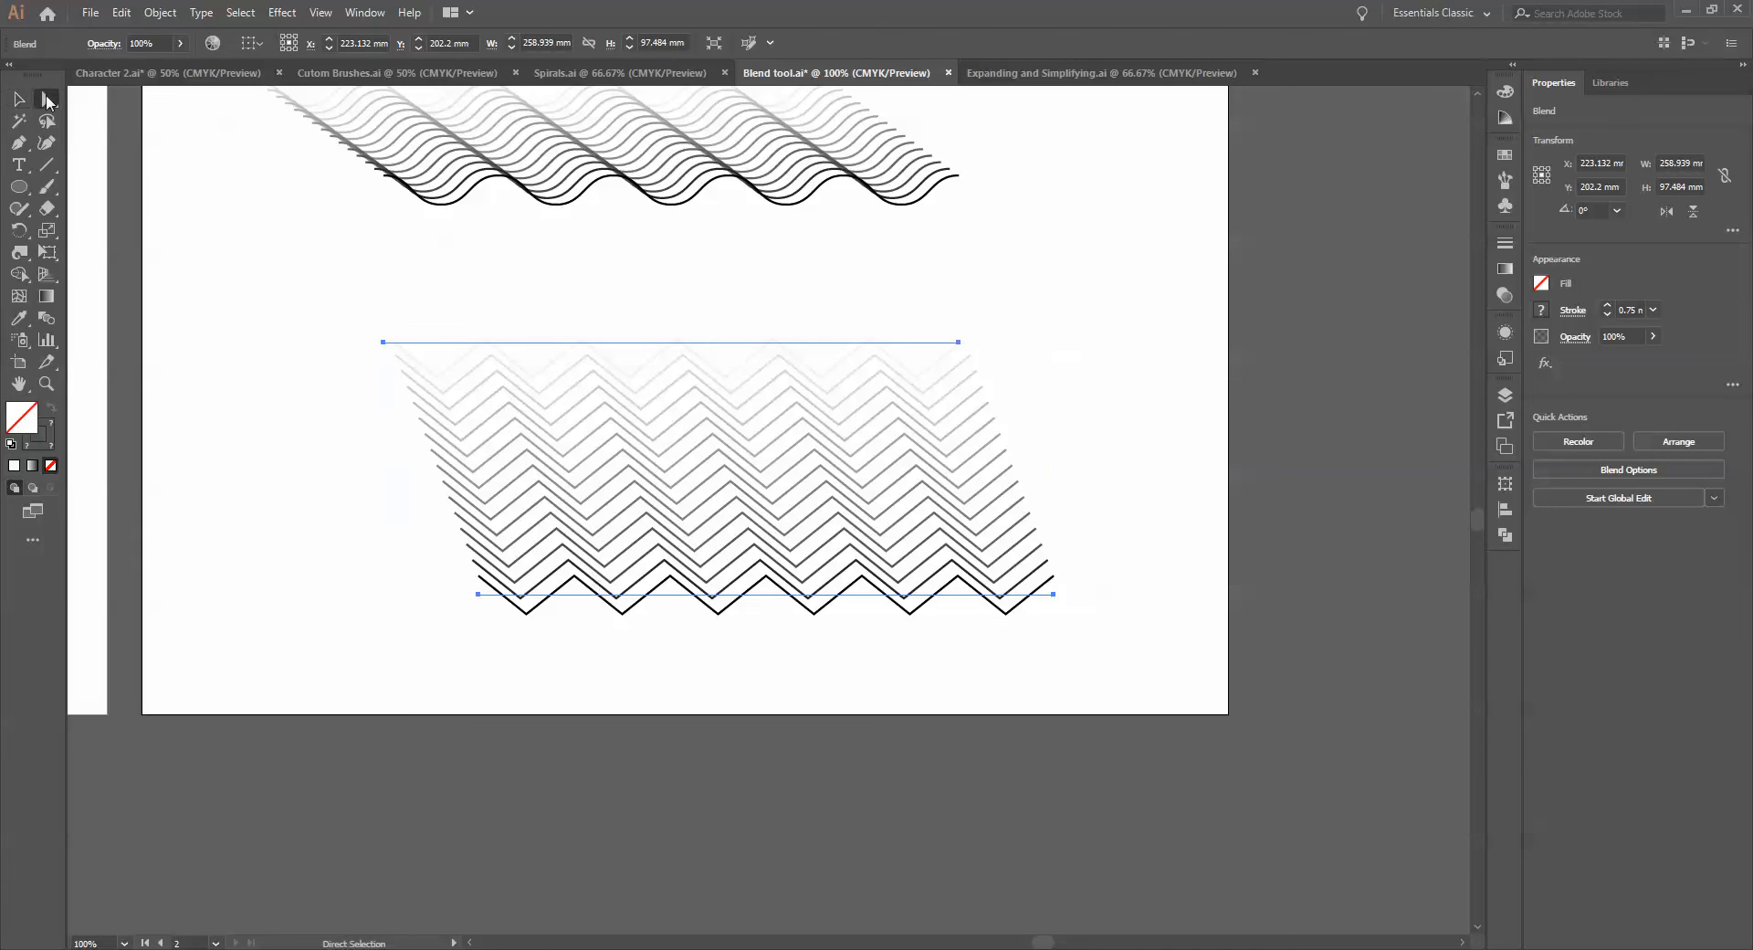
left_click(478, 594)
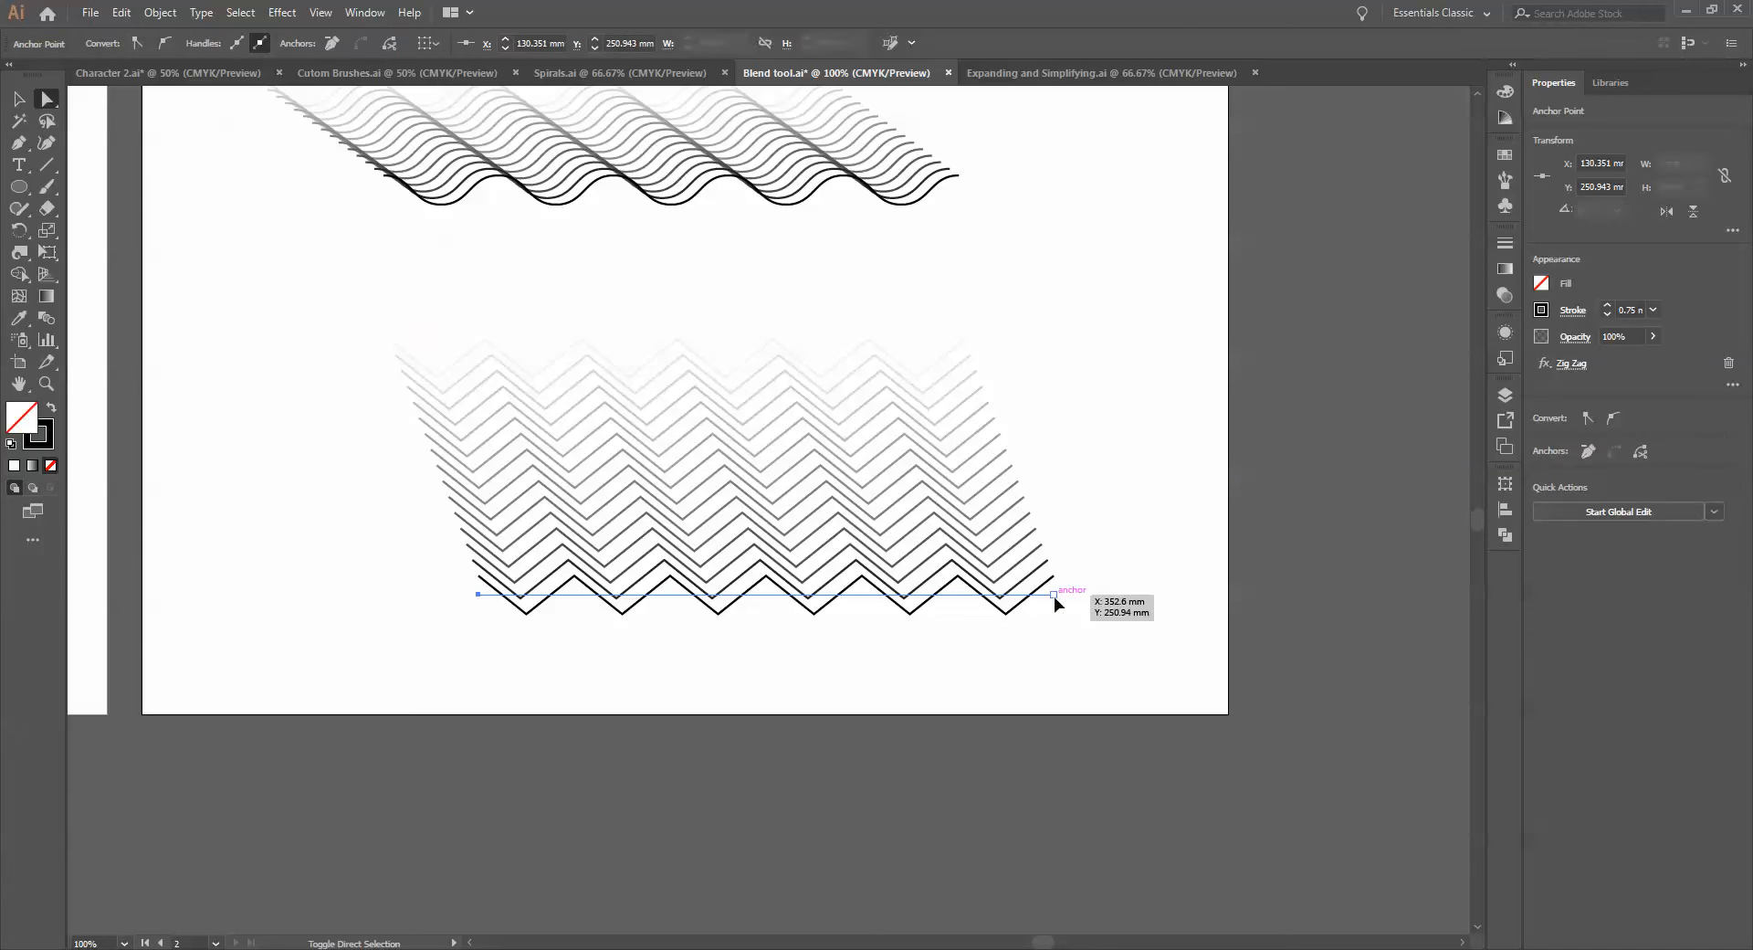
left_click_drag(1053, 595, 1303, 499)
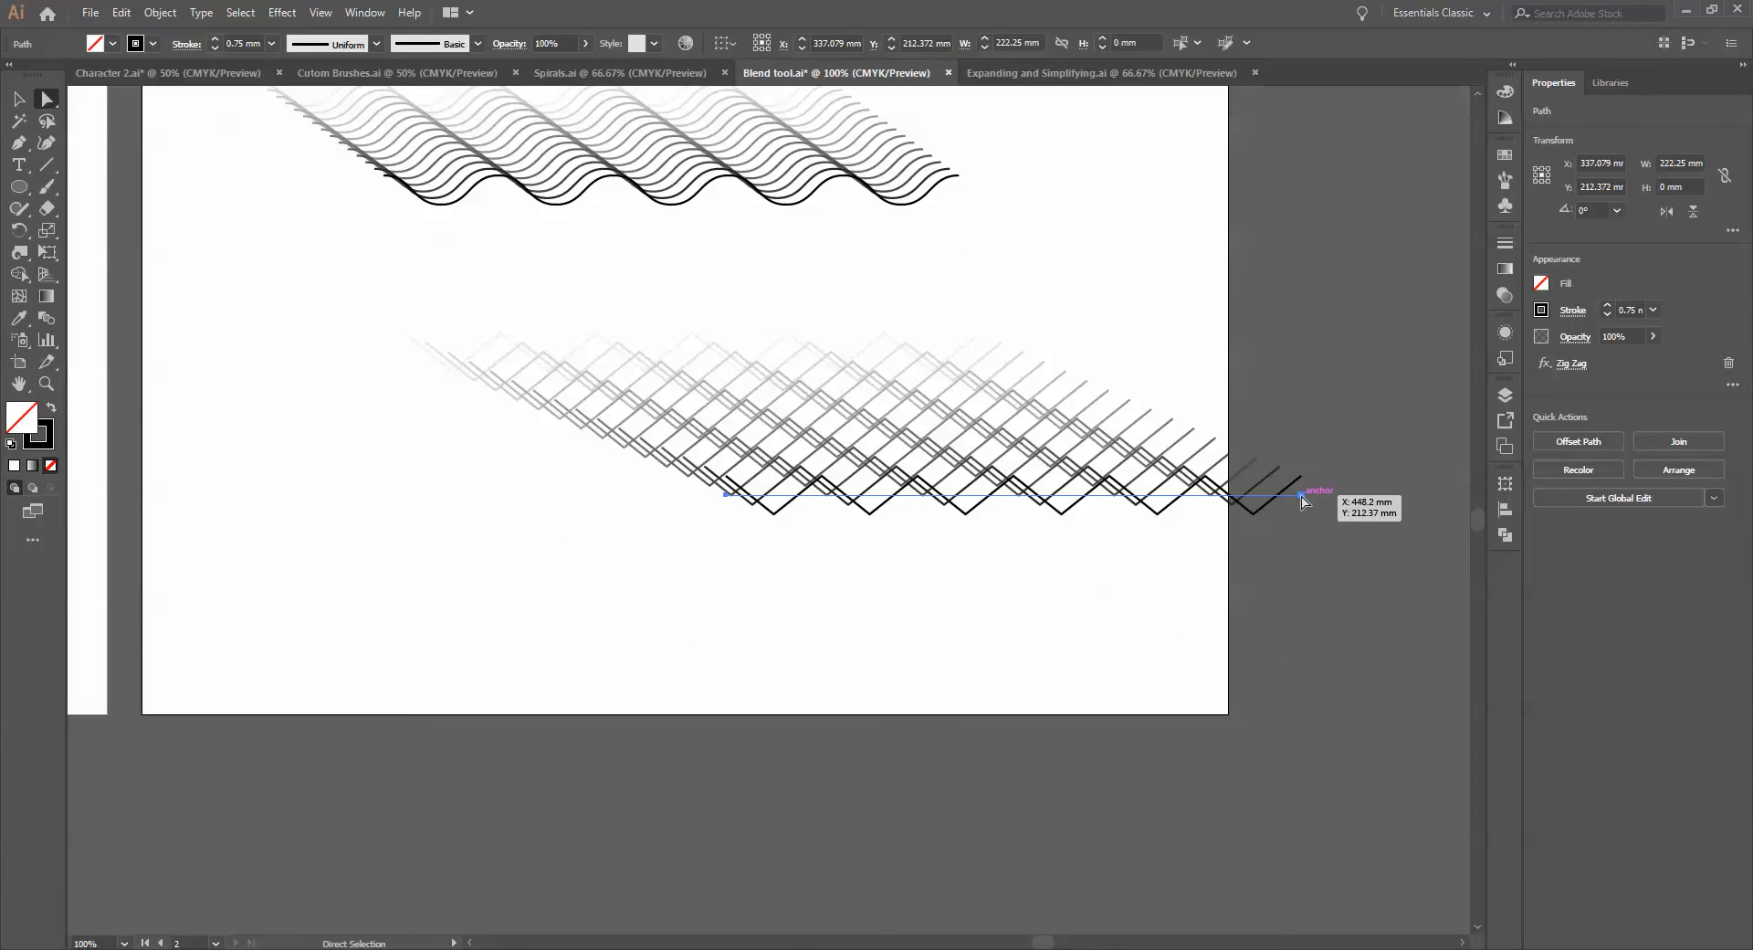
key("v")
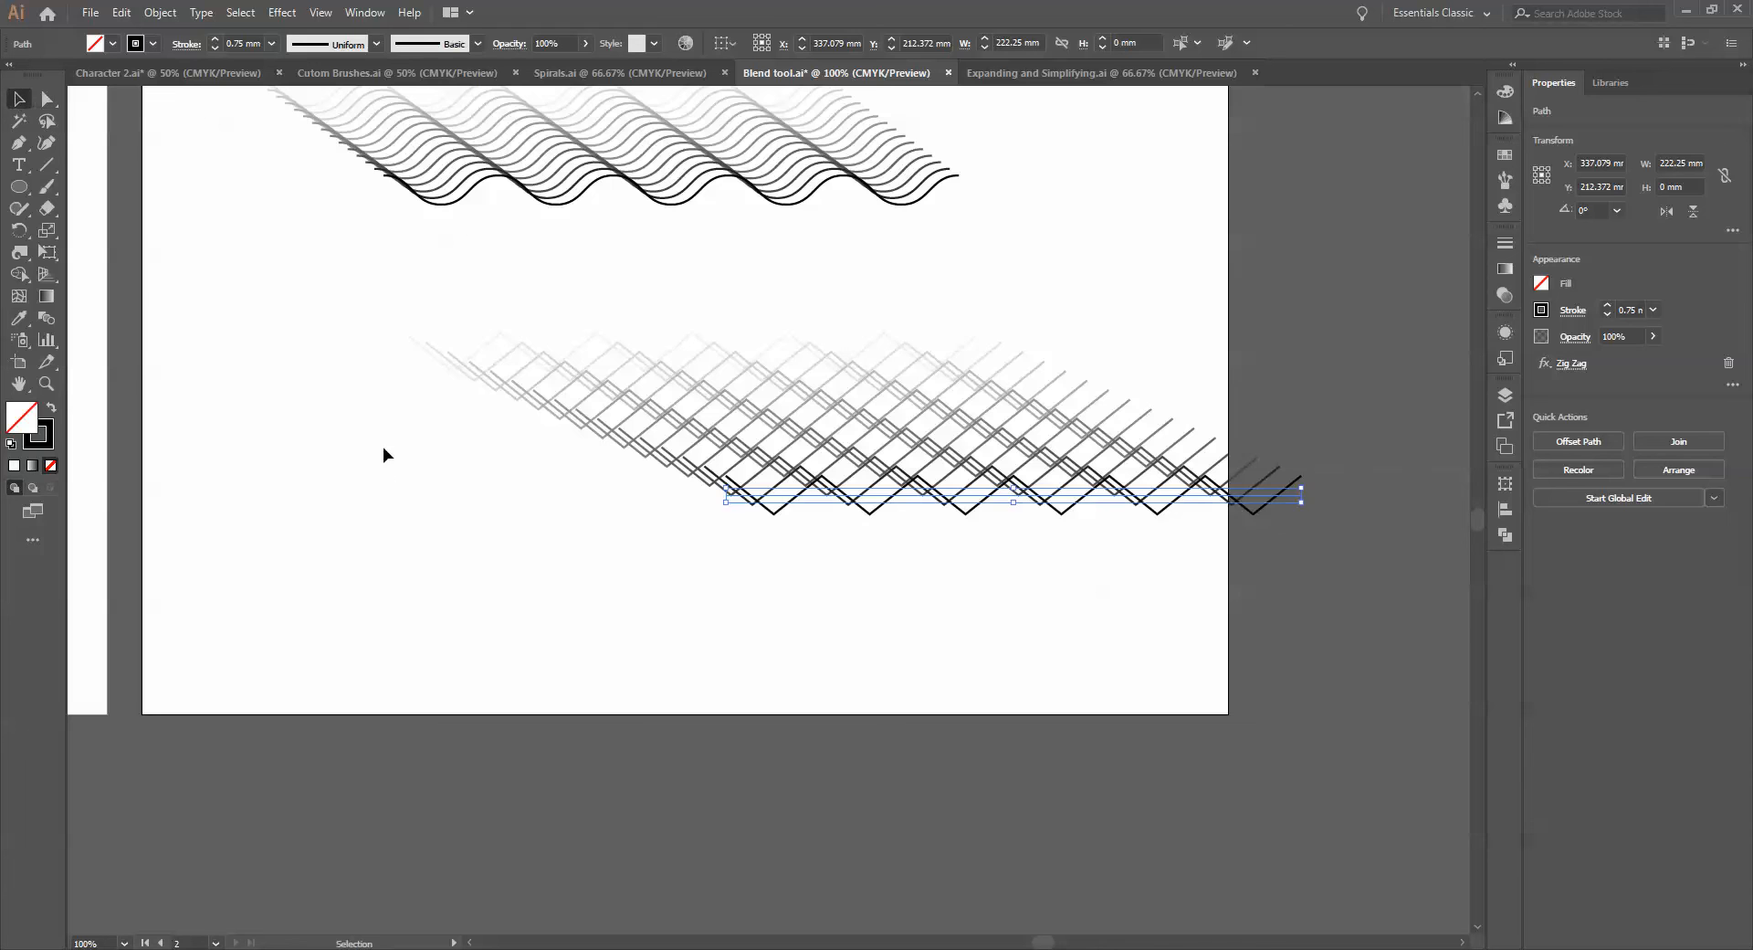
left_click(437, 506)
Draw a circle about 121 mm in diameter beside the zigzag blend and move it fully onto the second artboard
left_click_drag(436, 506, 622, 618)
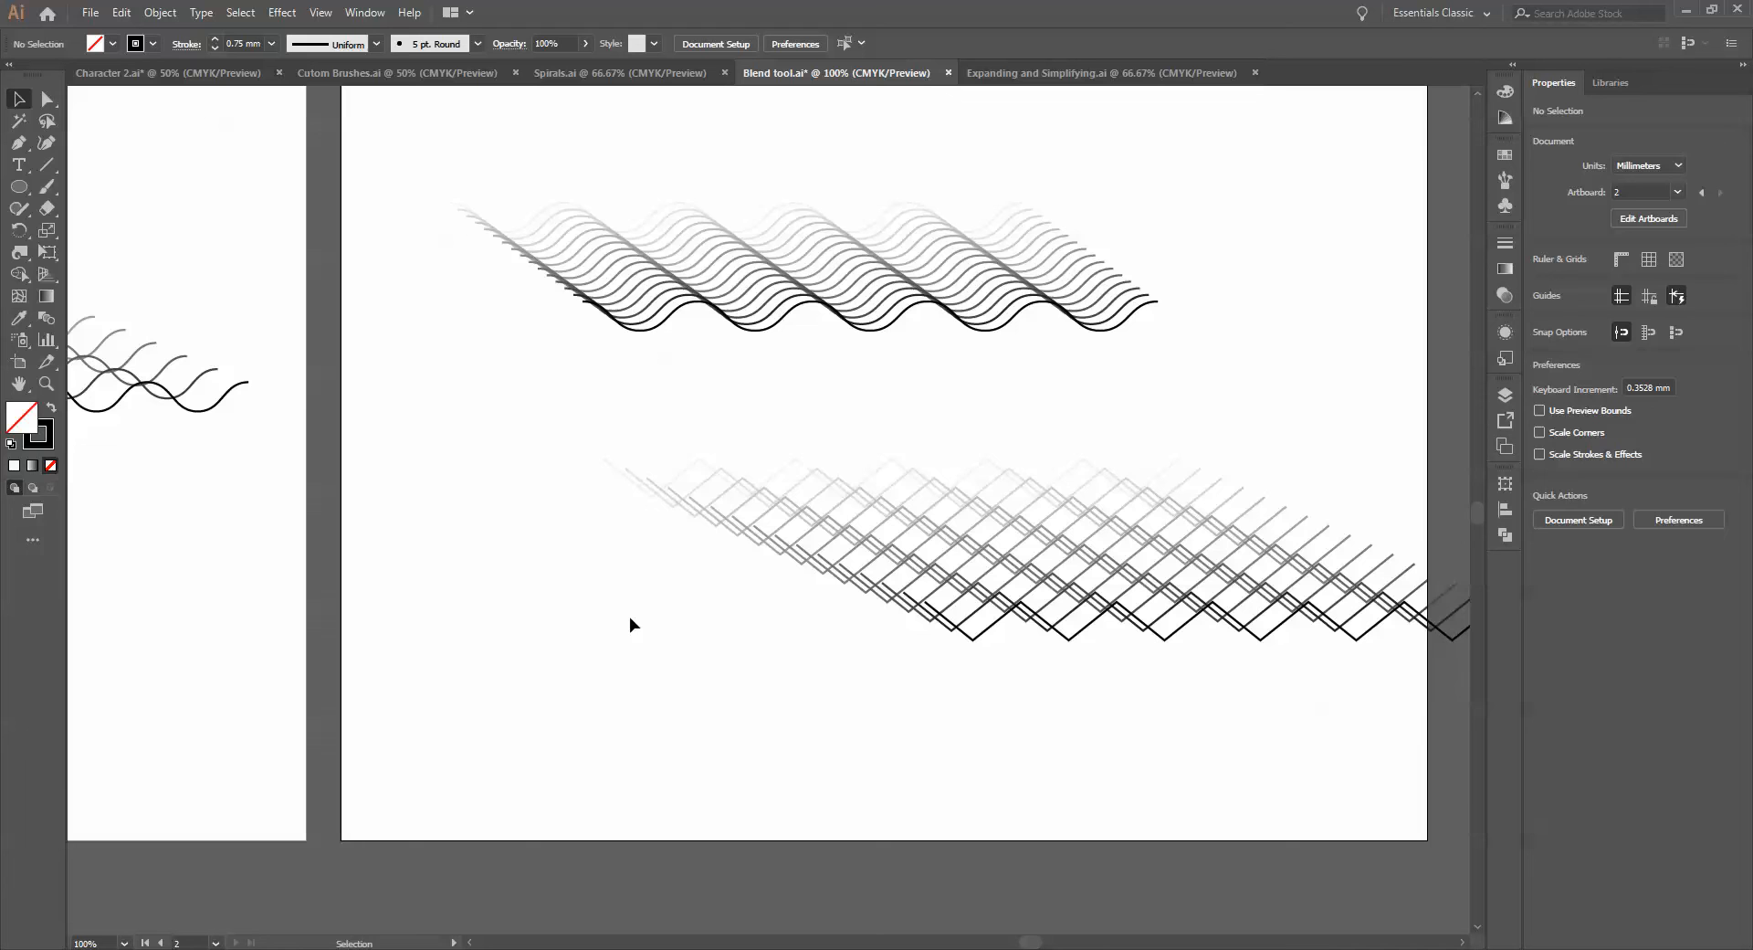
left_click_drag(533, 439, 716, 395)
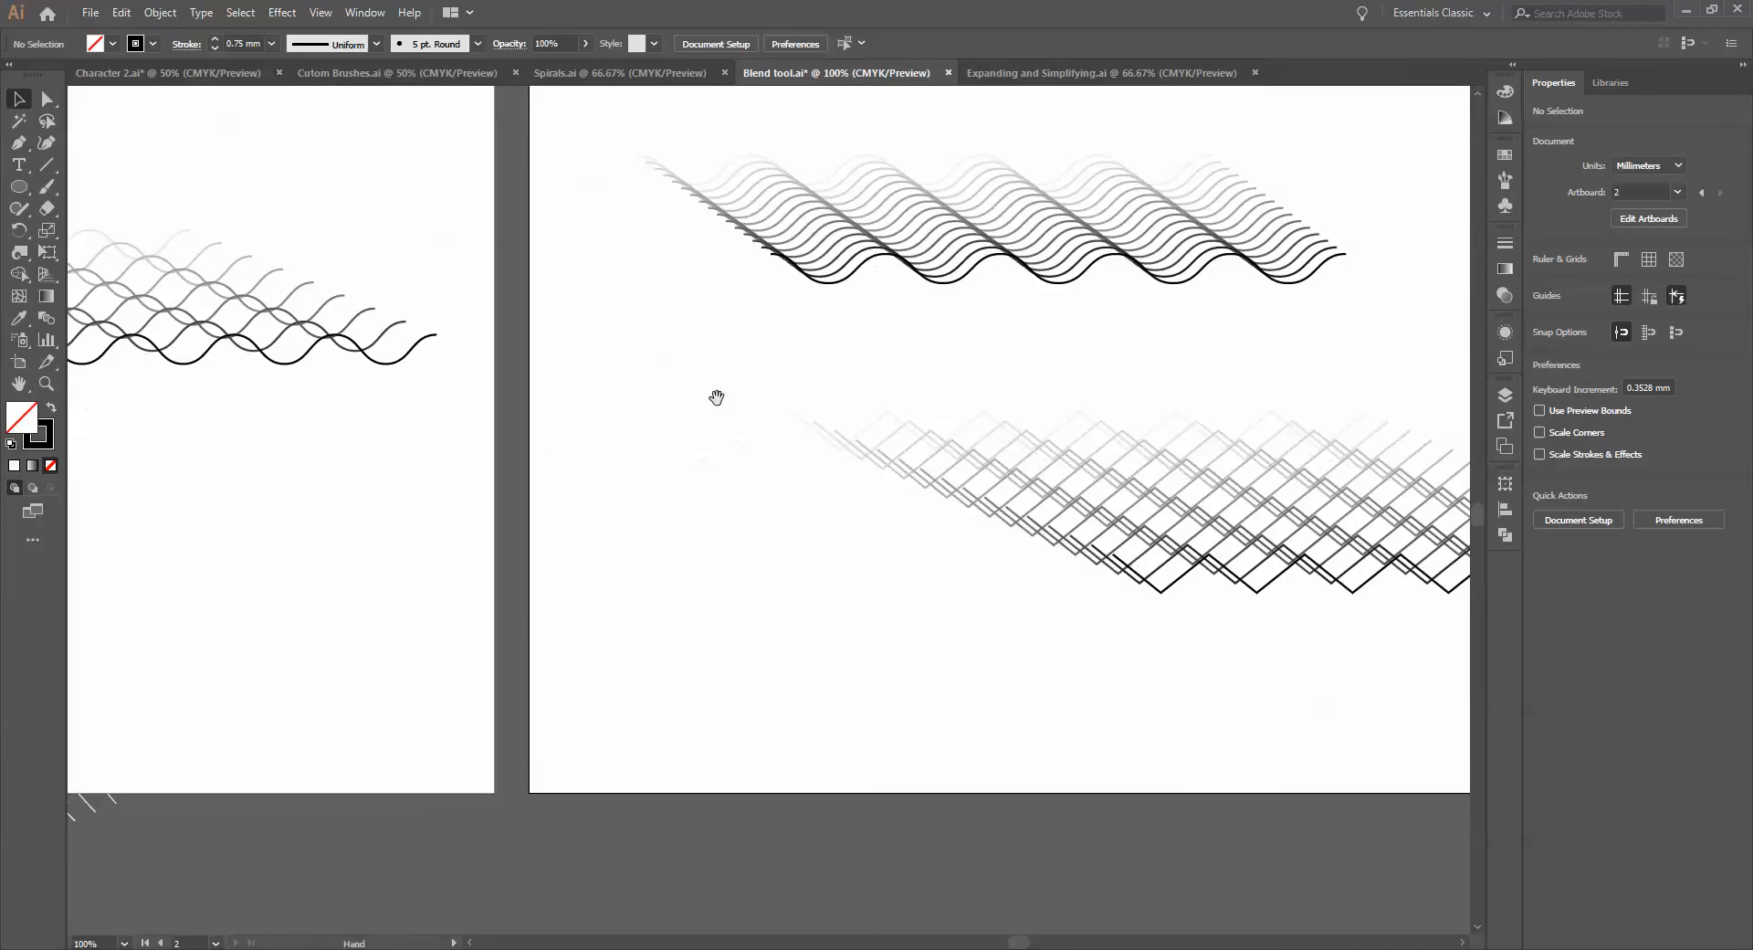
left_click(19, 187)
left_click_drag(672, 539, 827, 680)
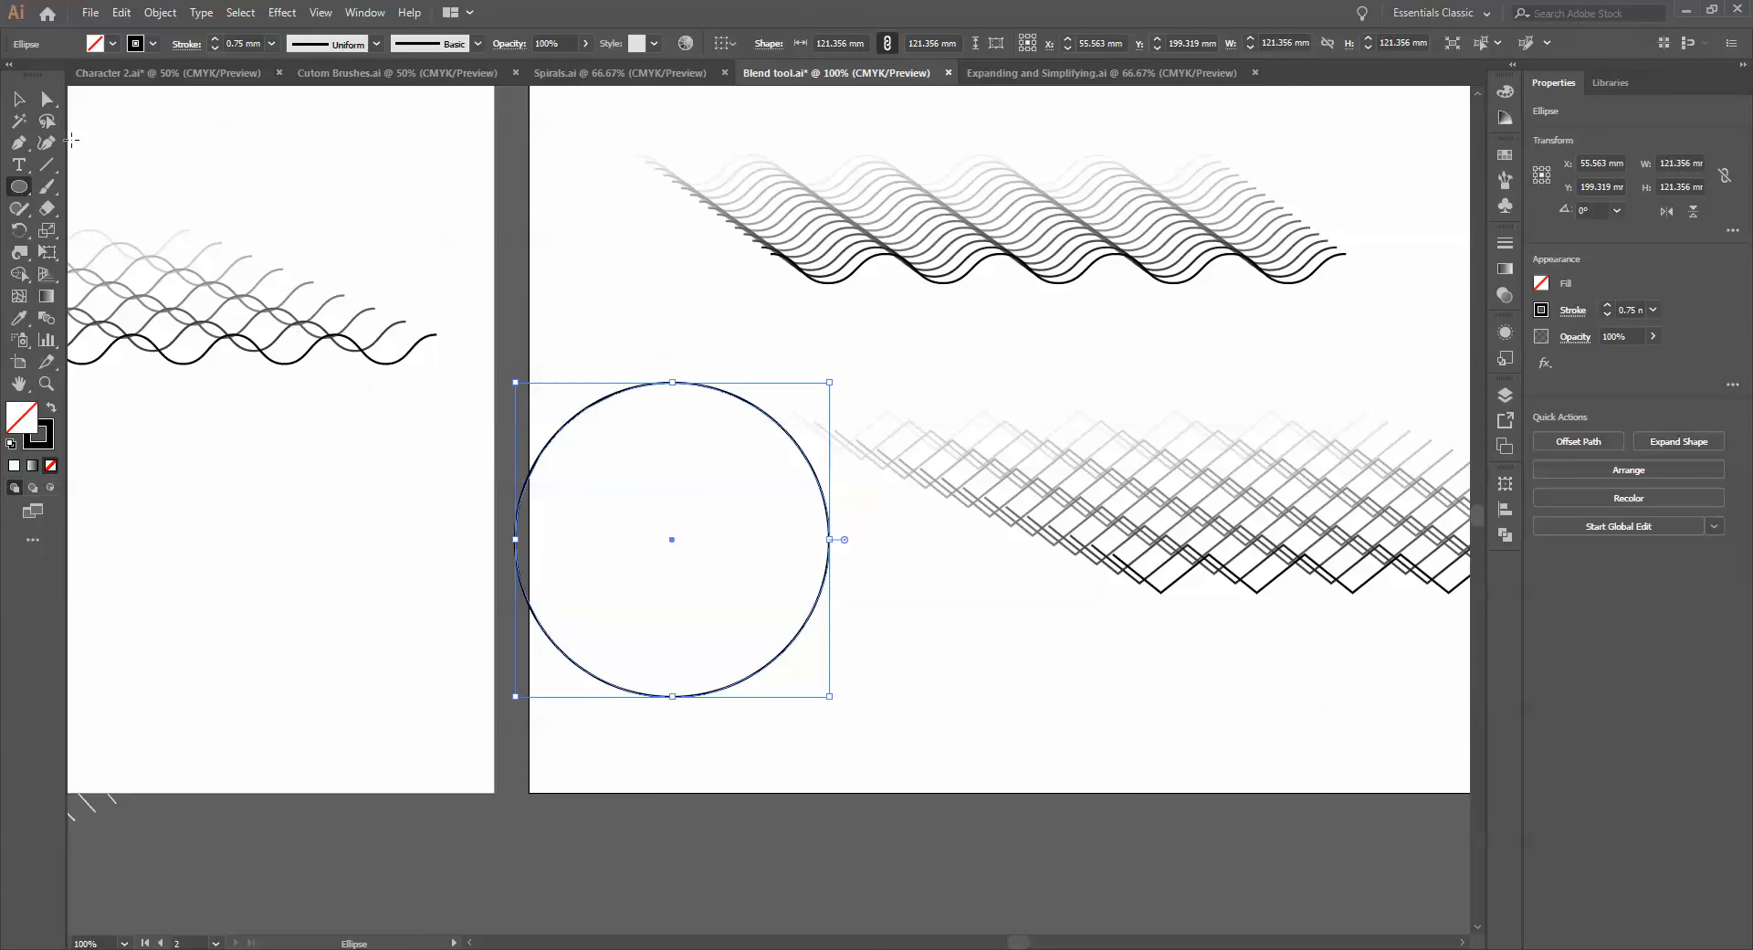
left_click(18, 97)
left_click_drag(818, 485, 869, 558)
Delete the zigzag blend and move the circle up and right into the space below the wave blend
left_click_drag(1242, 644, 1114, 414)
key("Delete")
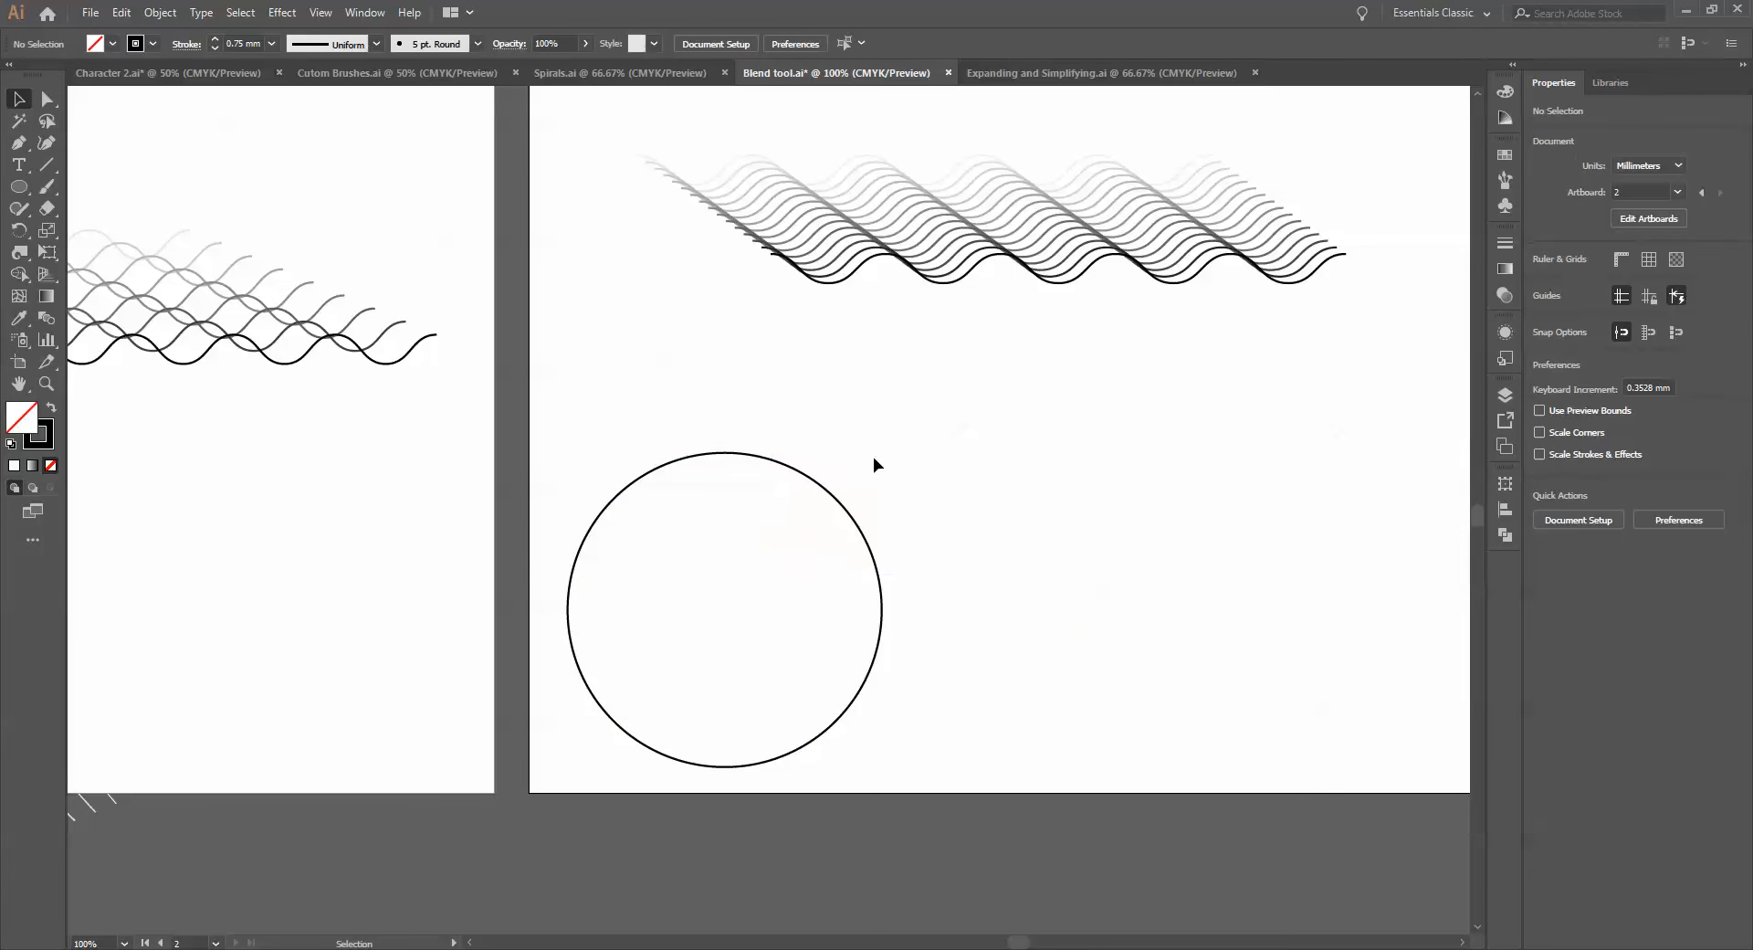
left_click_drag(839, 499, 982, 433)
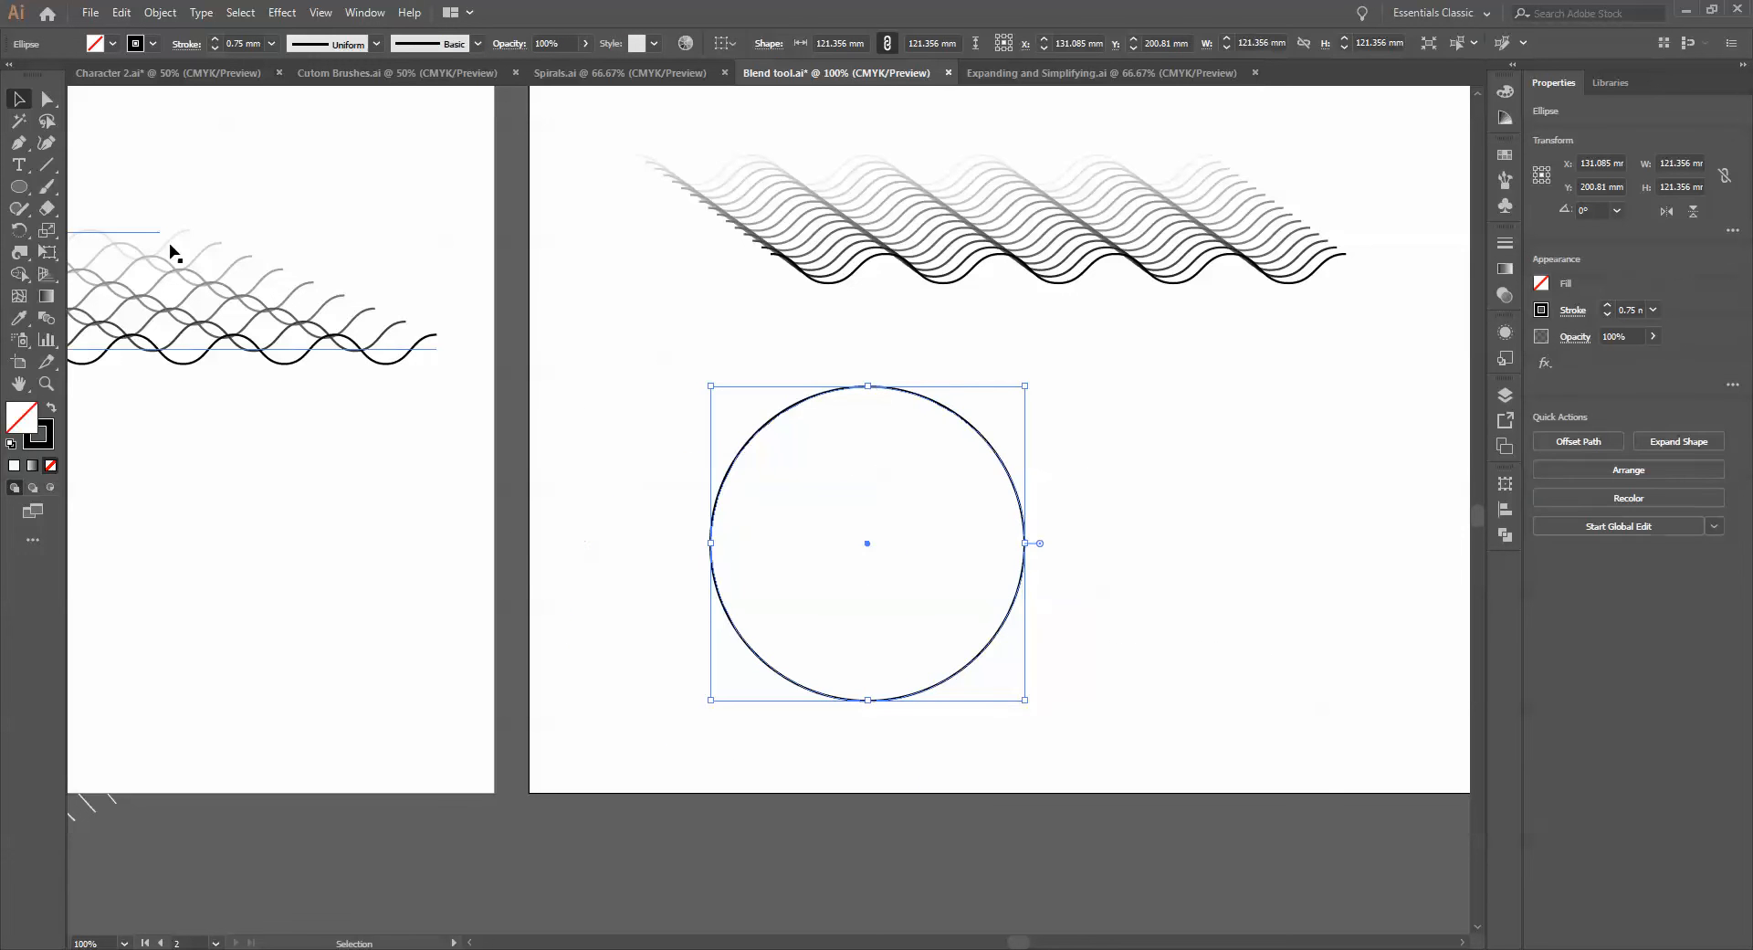
Draw a square about 37 mm wide inside the circle and centre it on the circle's midpoint
left_click(18, 186)
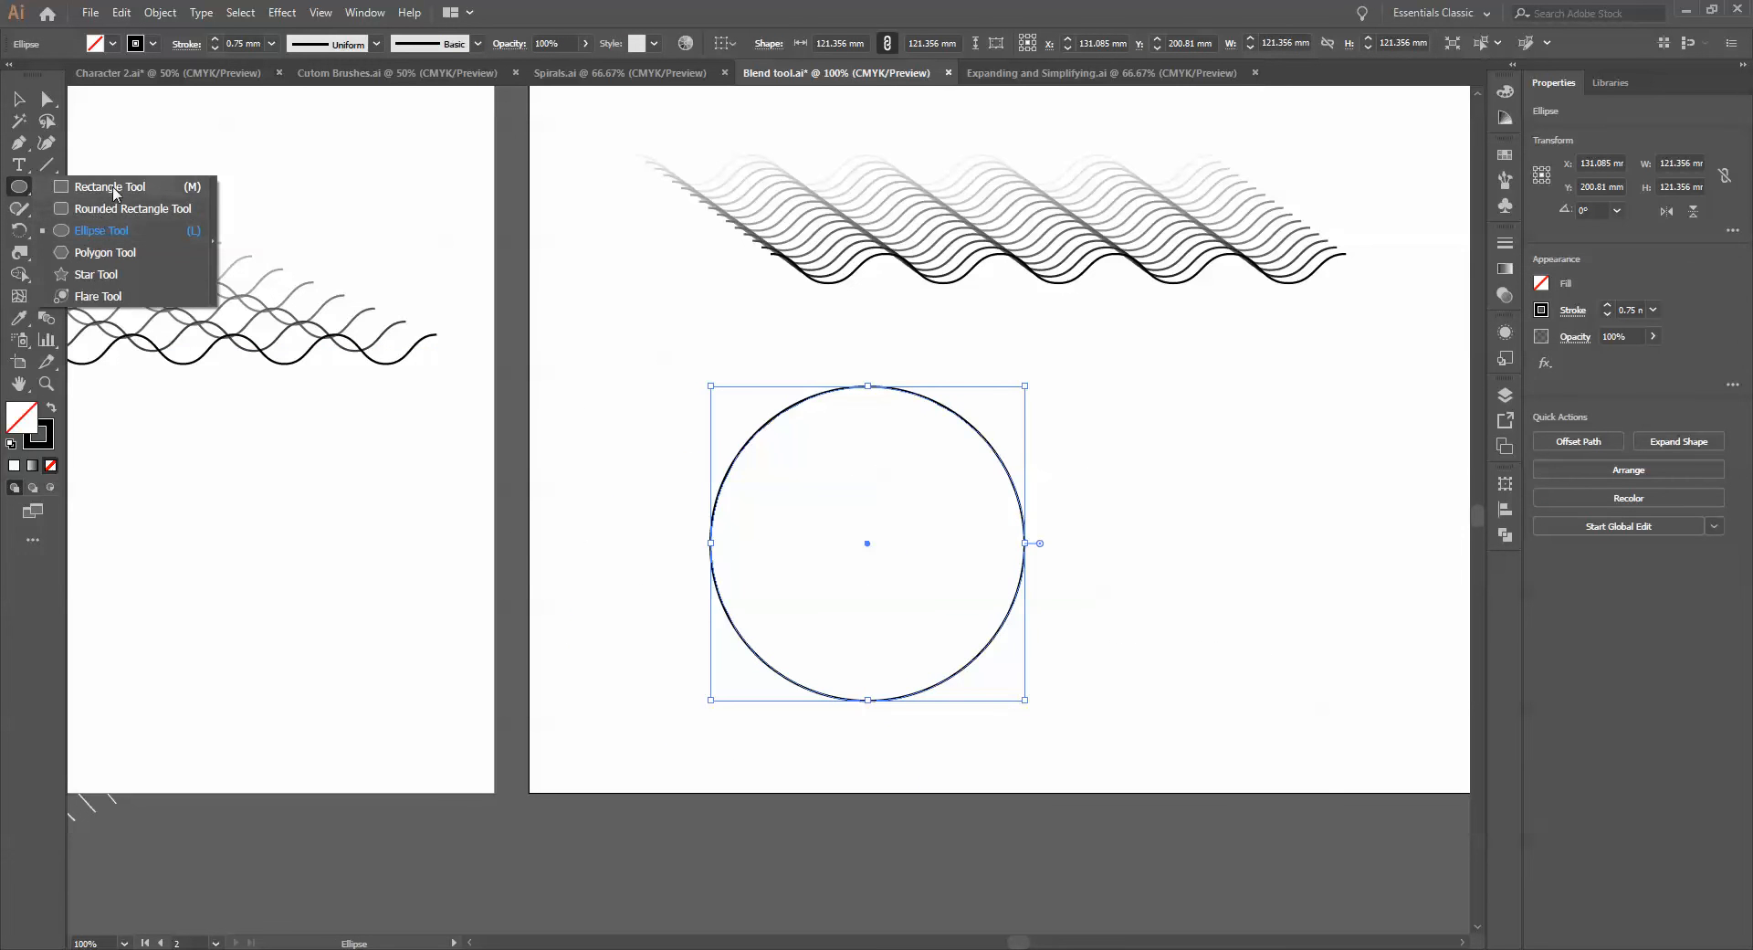
left_click(114, 187)
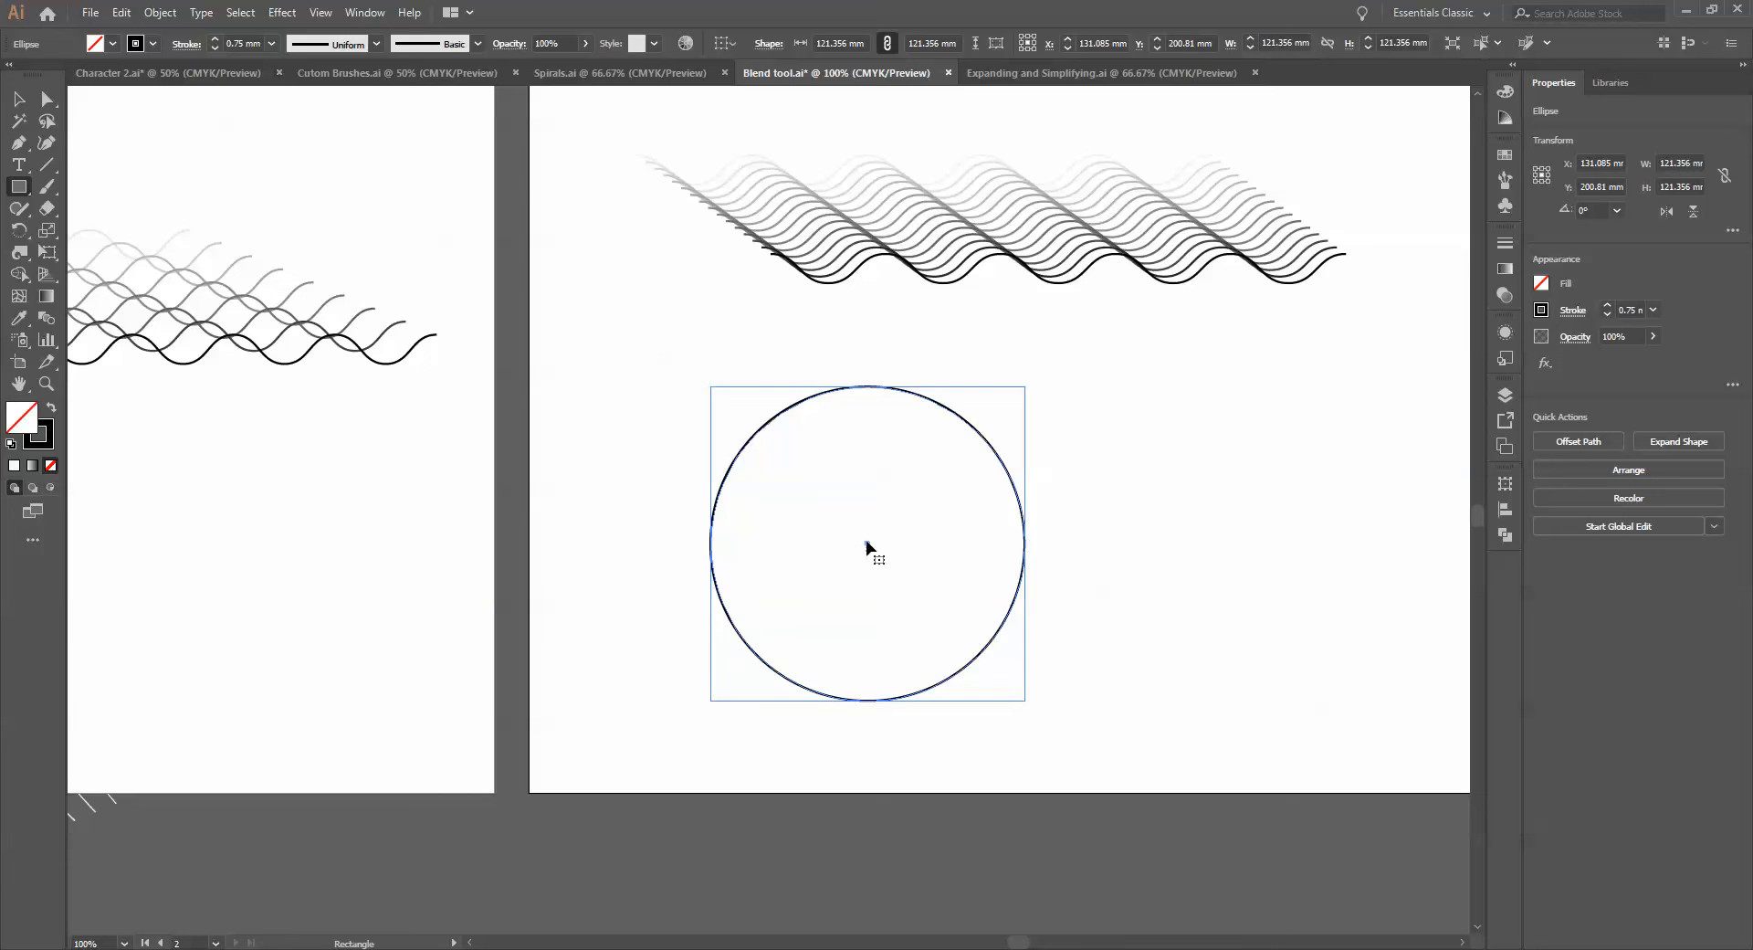
left_click_drag(867, 543, 916, 591)
key("ctrl+z")
left_click(18, 100)
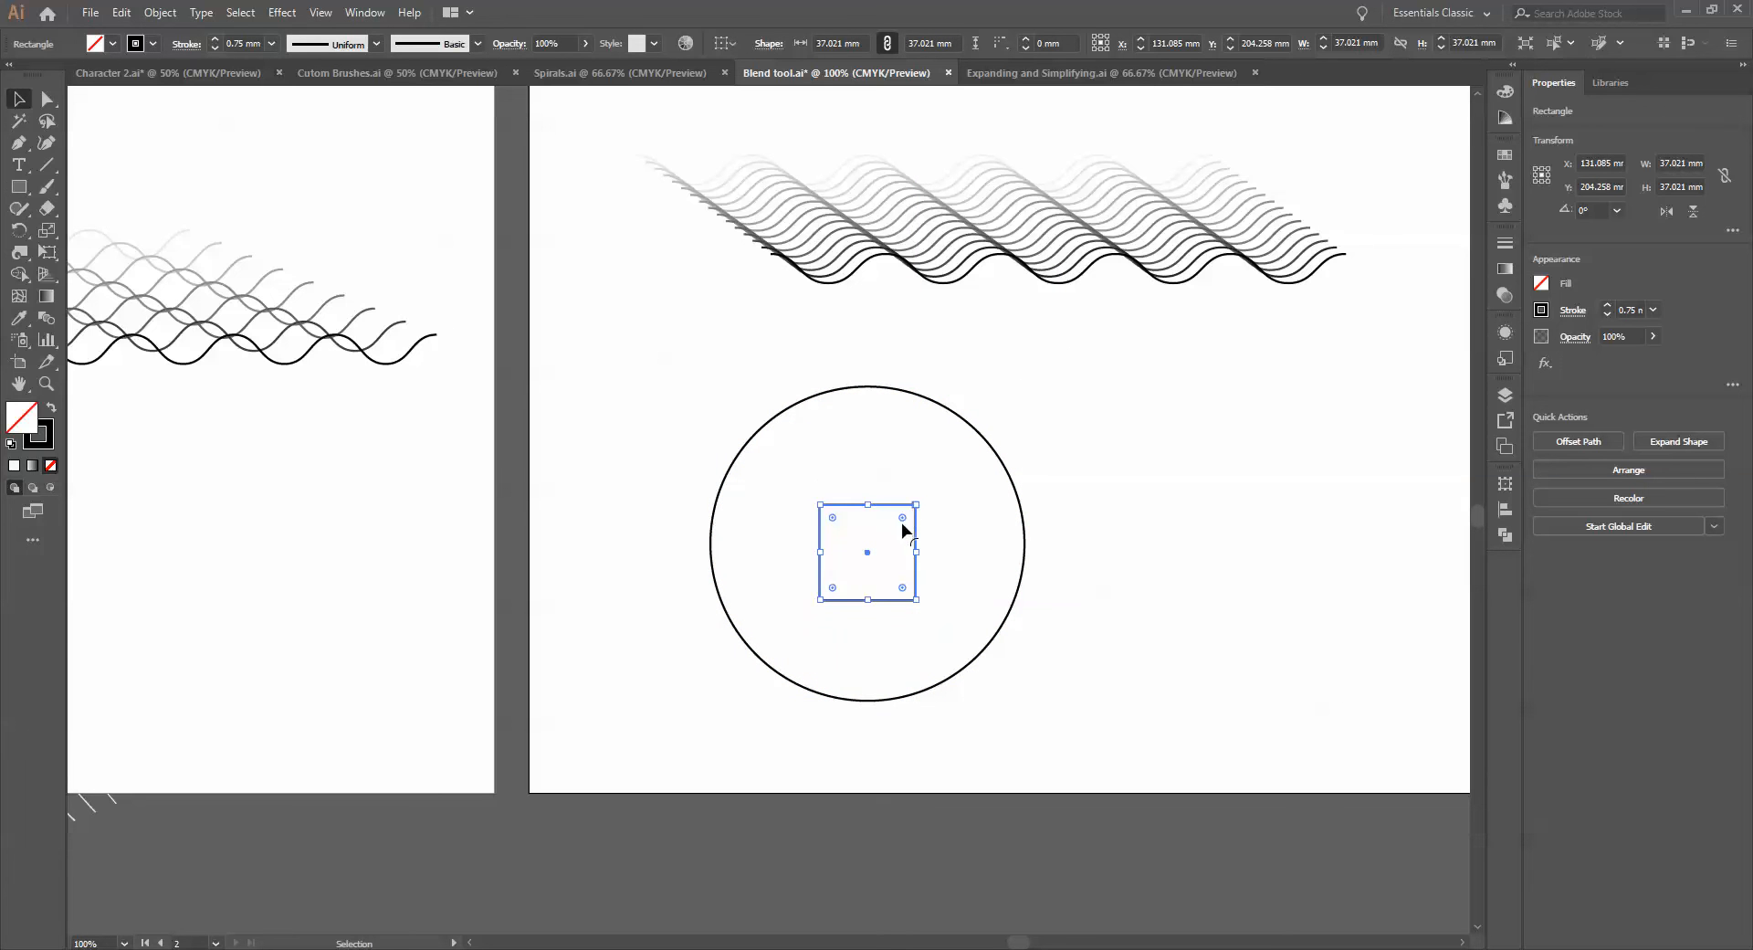
left_click_drag(916, 527, 917, 519)
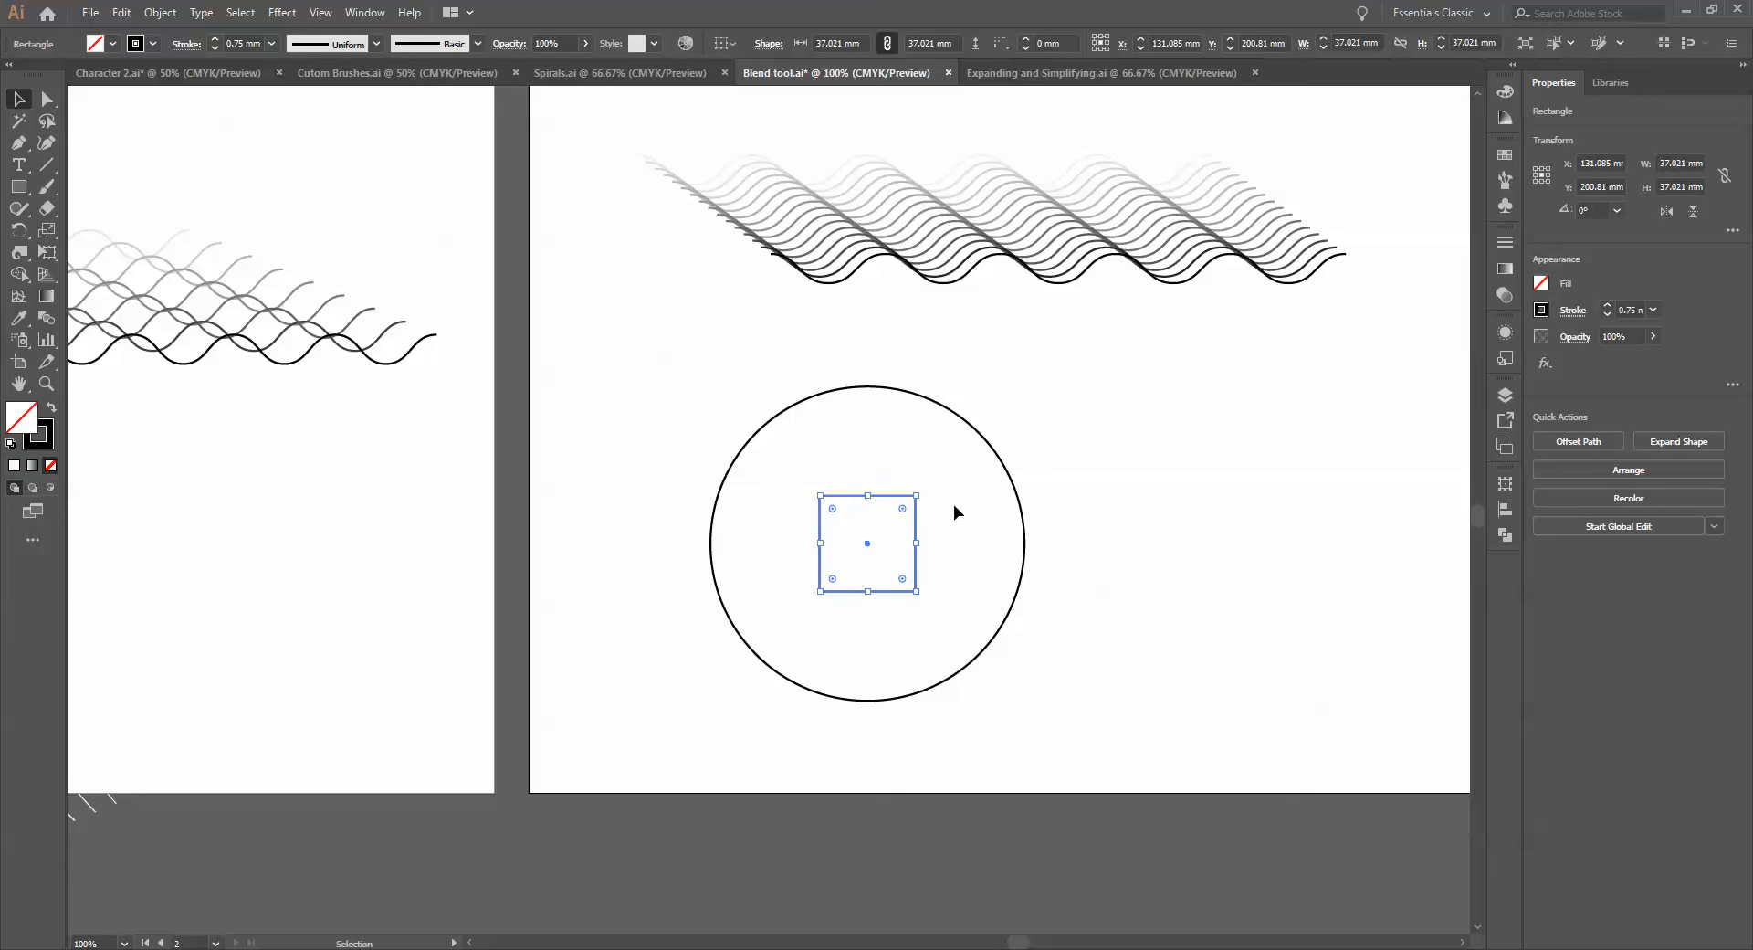
Give the small square a magenta stroke and blend it with the surrounding black circle
left_click(153, 44)
left_click(127, 74)
left_click(540, 498)
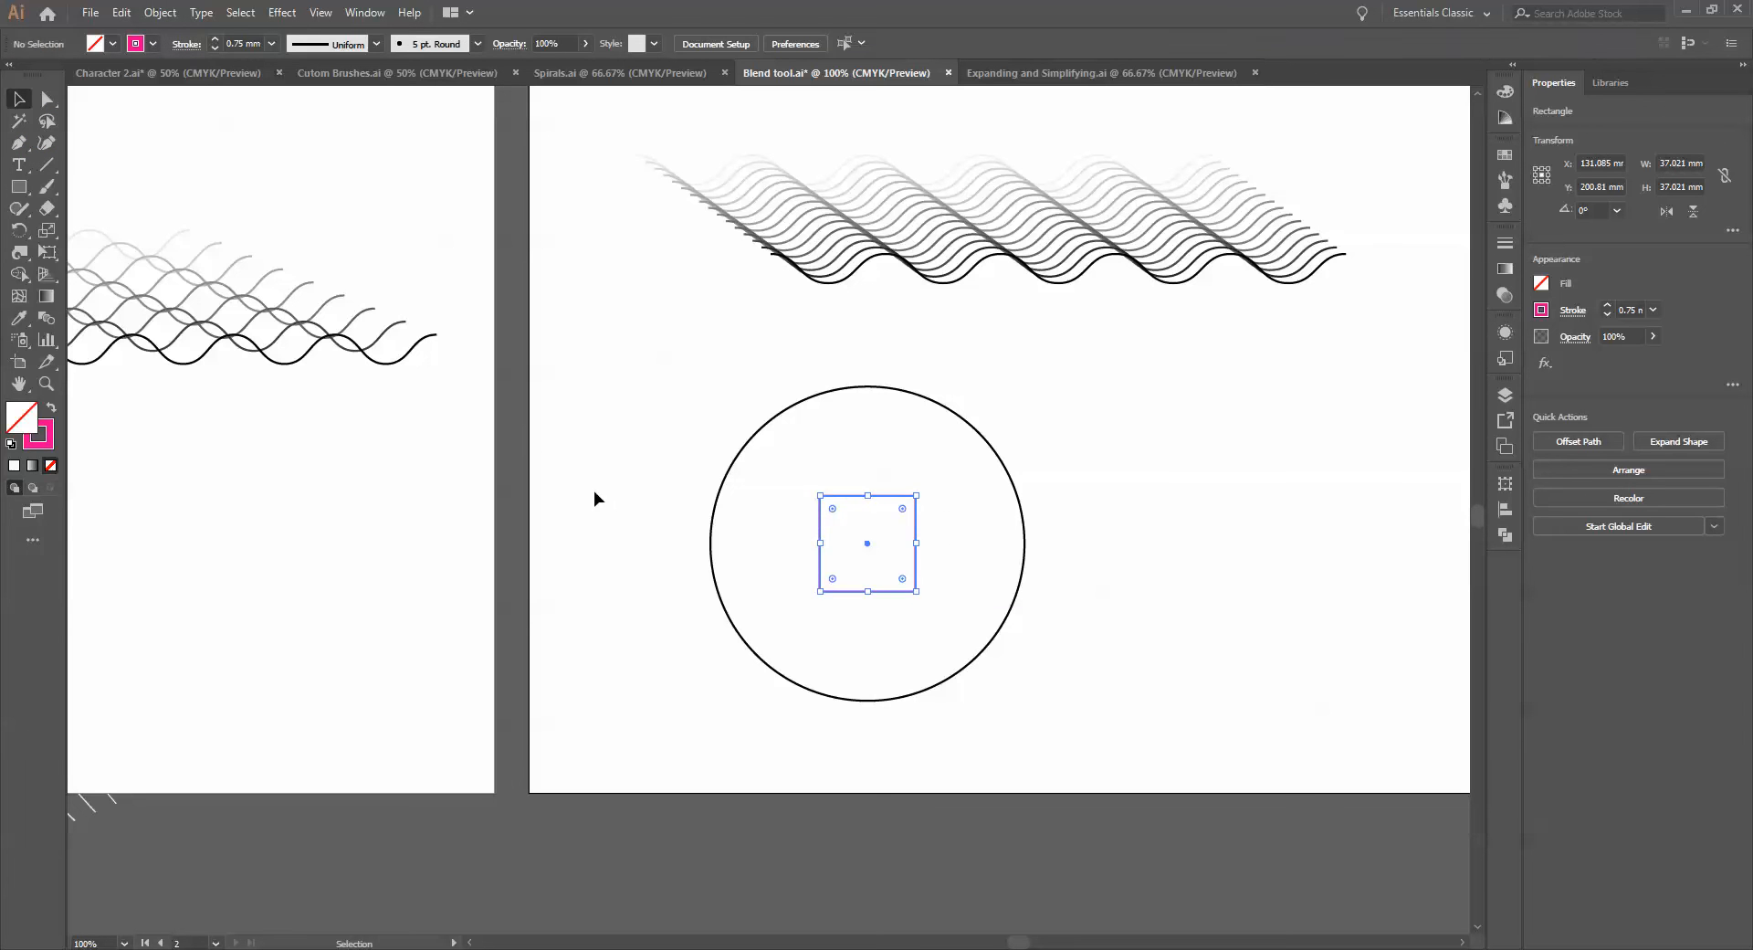
left_click_drag(633, 392, 948, 600)
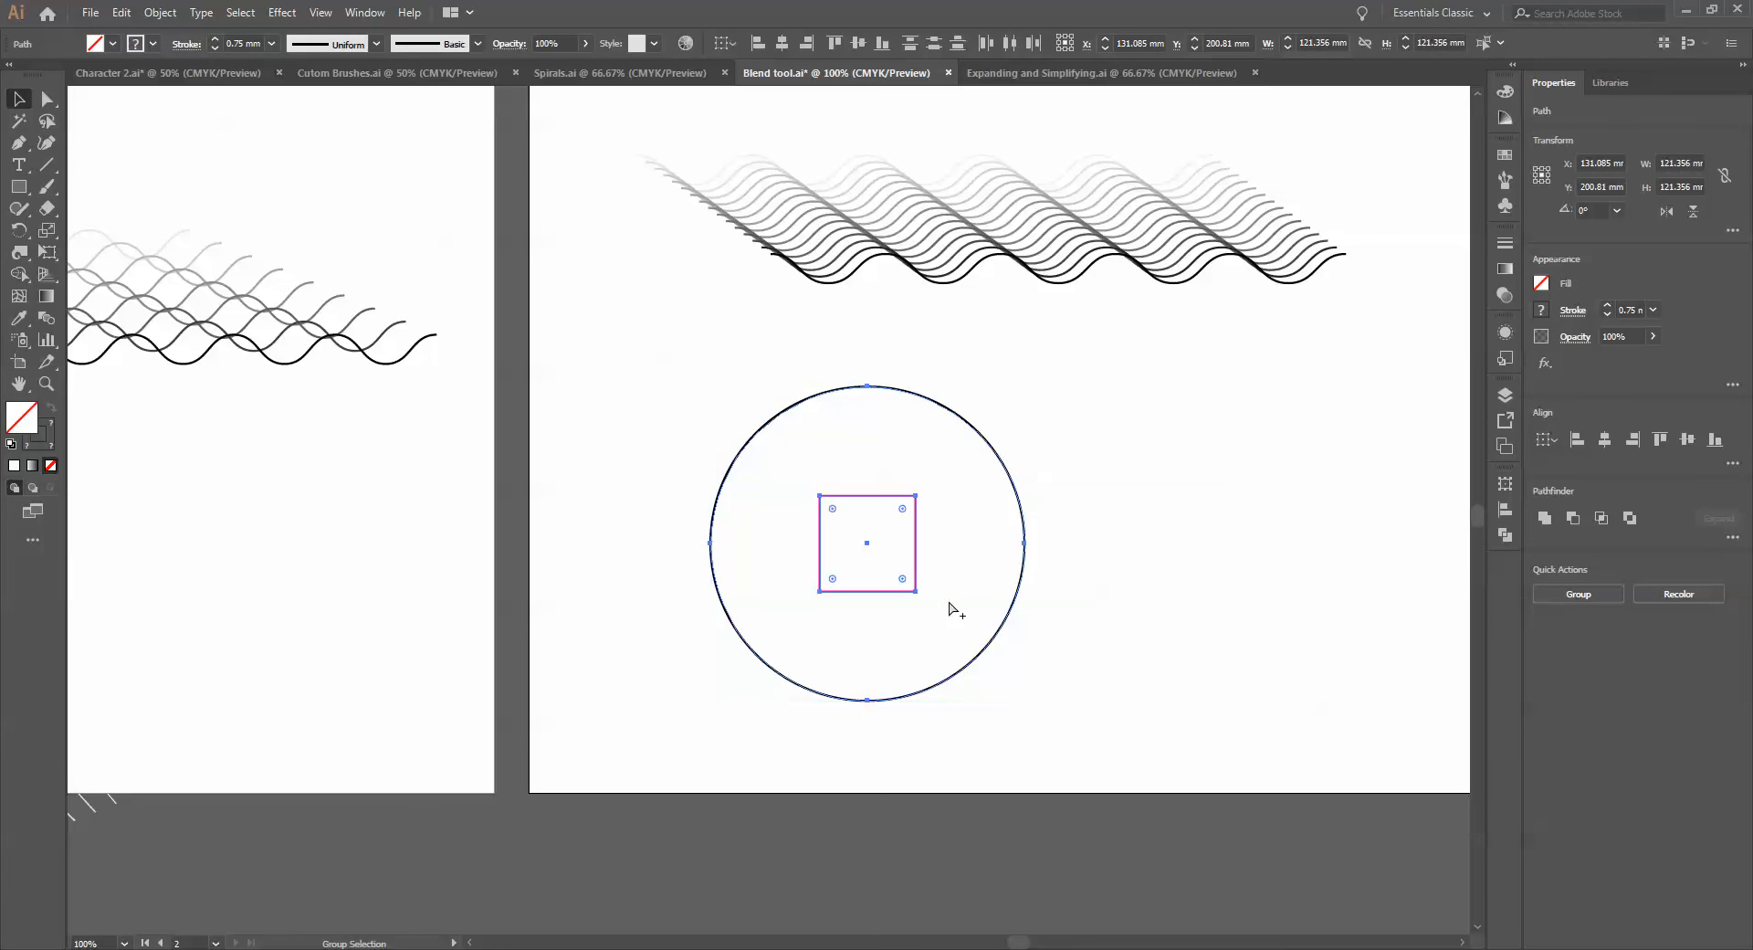
key("ctrl+alt+b")
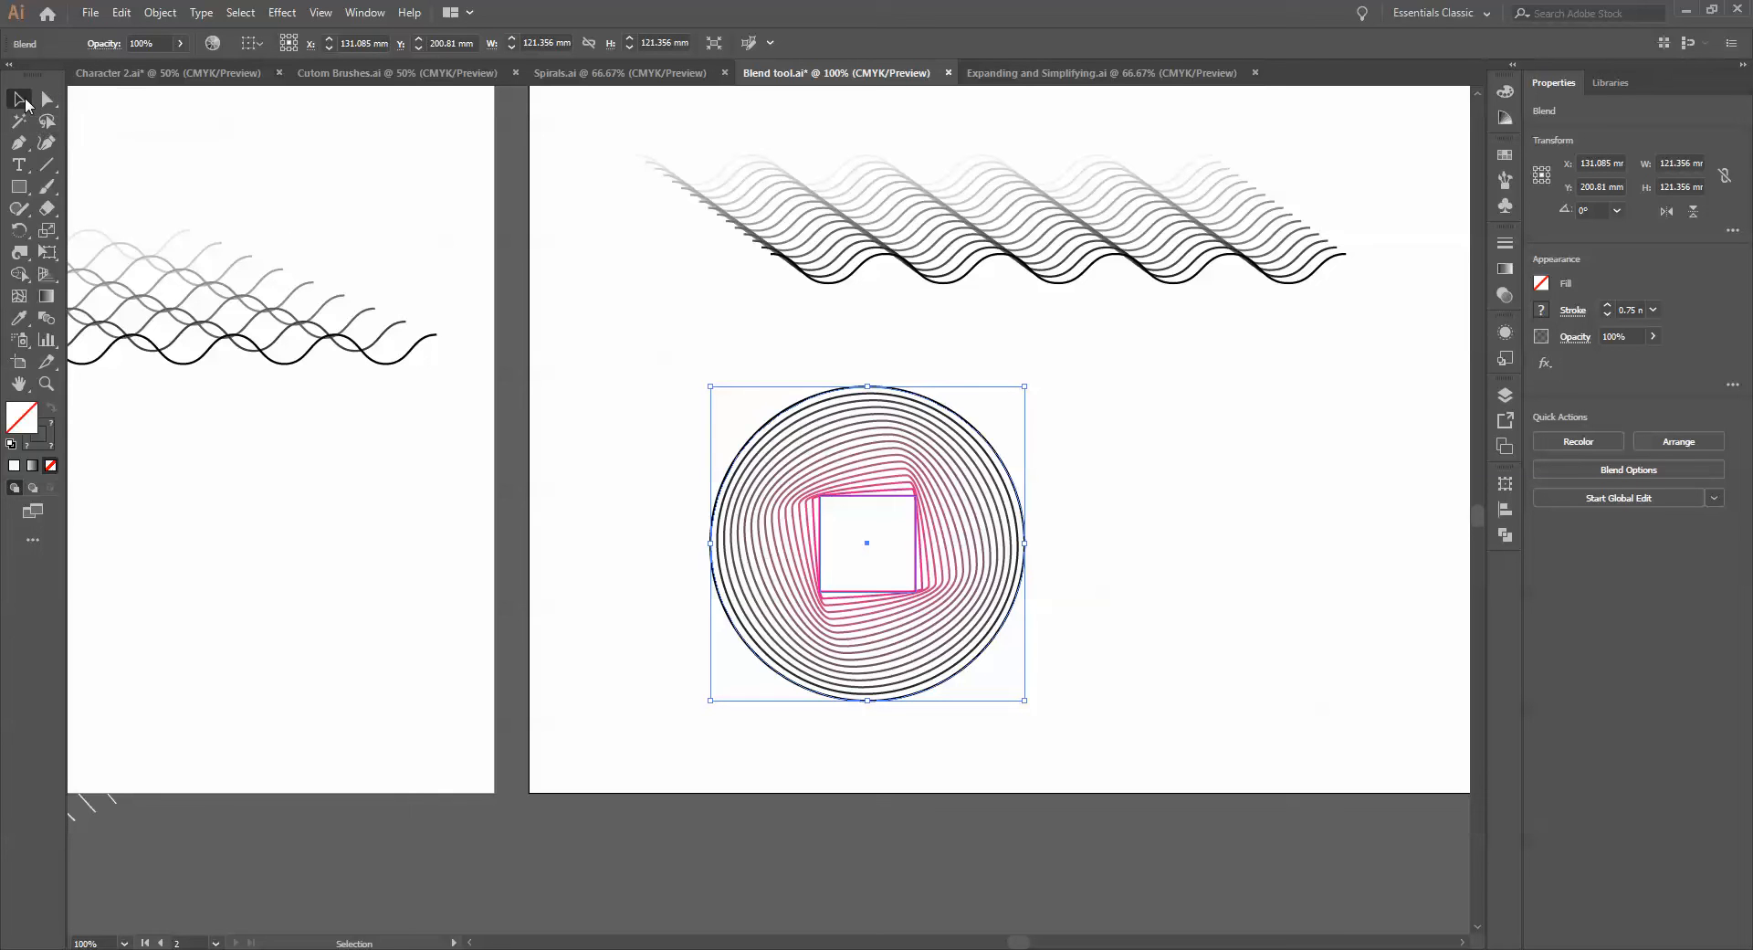
Pull the inner square's upper-right corner anchor outward beyond the circle to distort the blend, and deselect it
left_click(47, 98)
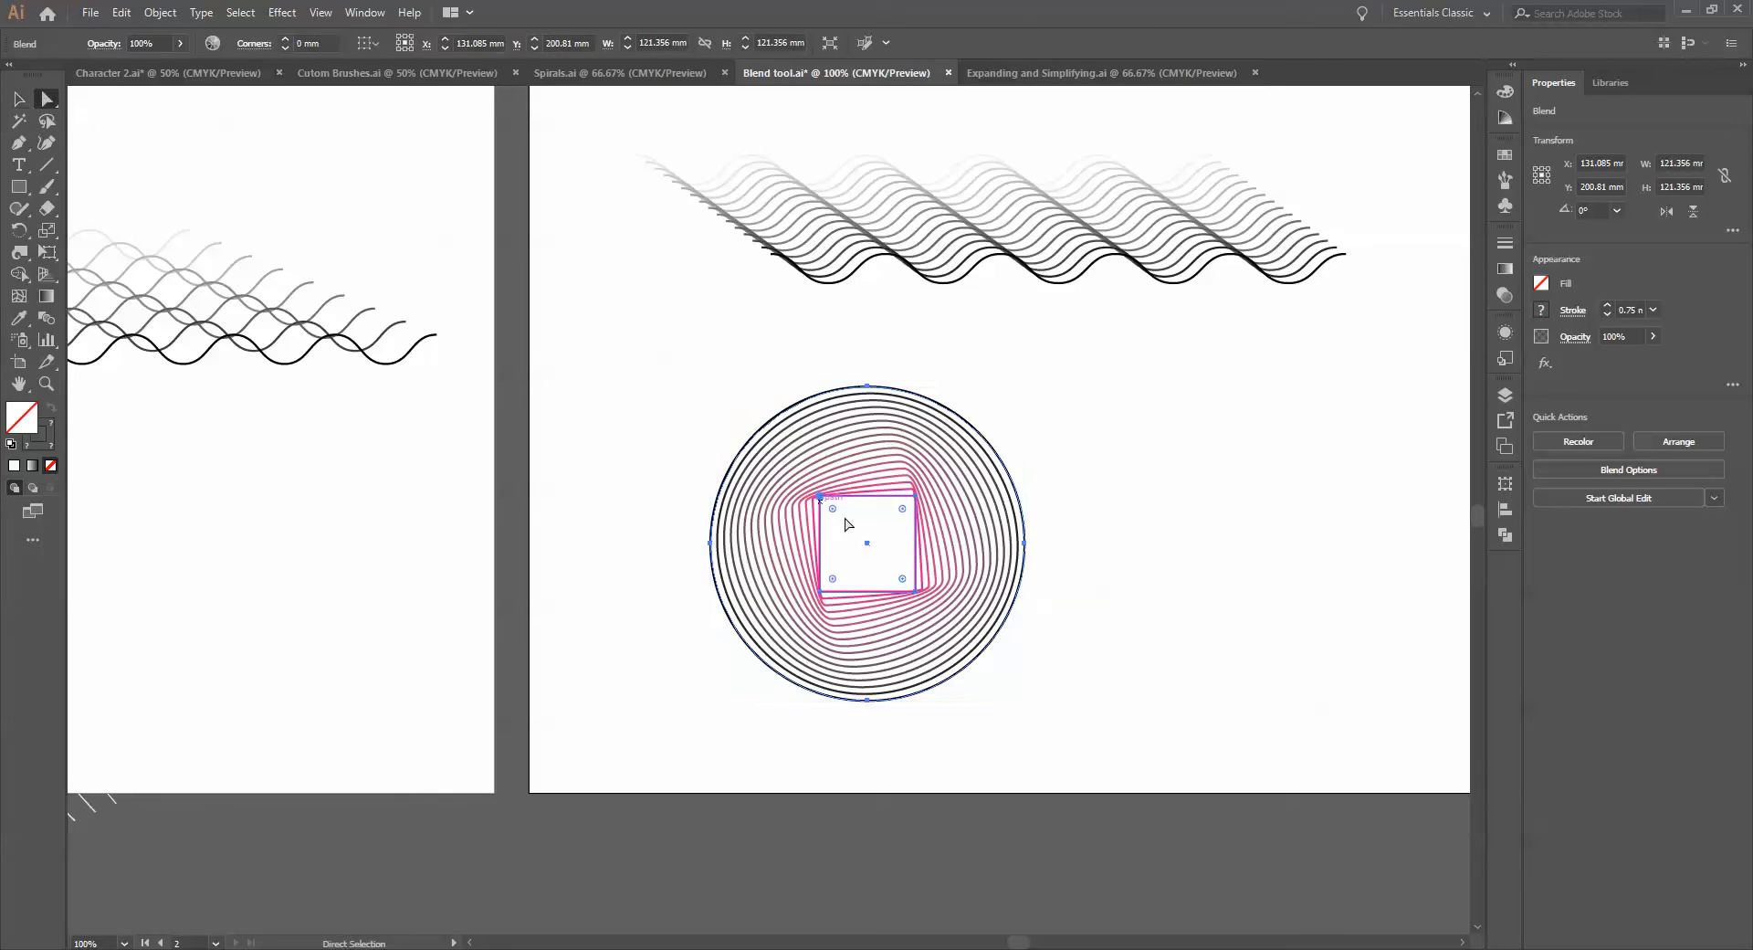
left_click_drag(917, 497, 1156, 422)
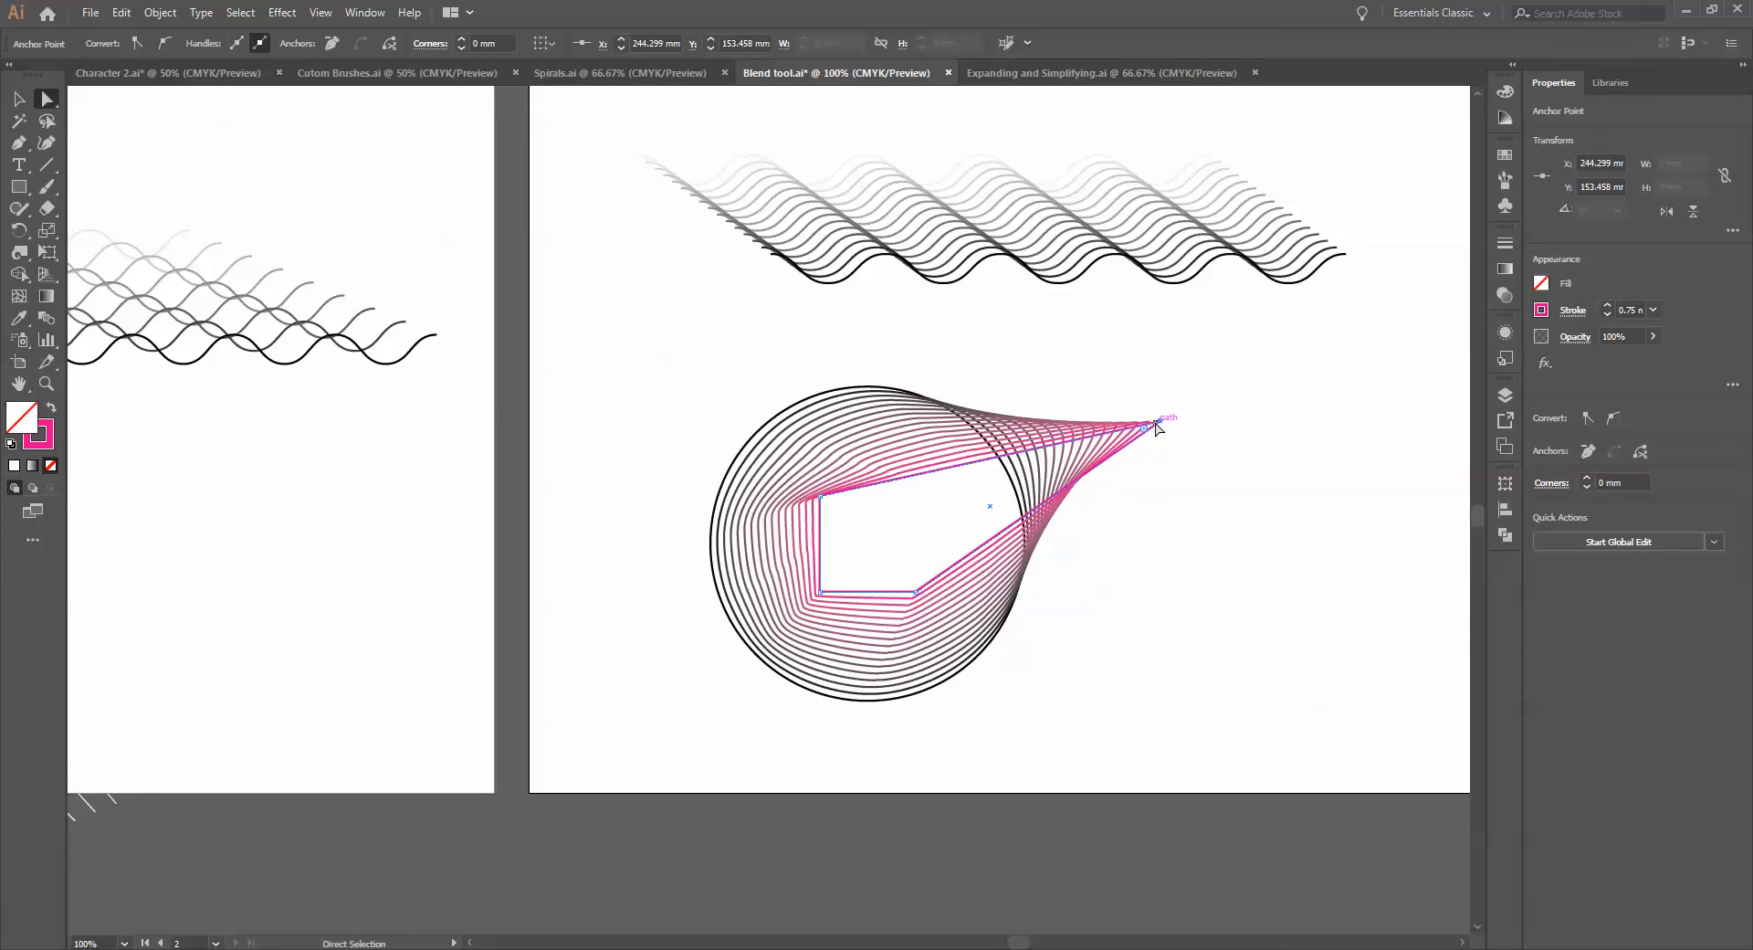
key("v")
left_click(643, 414)
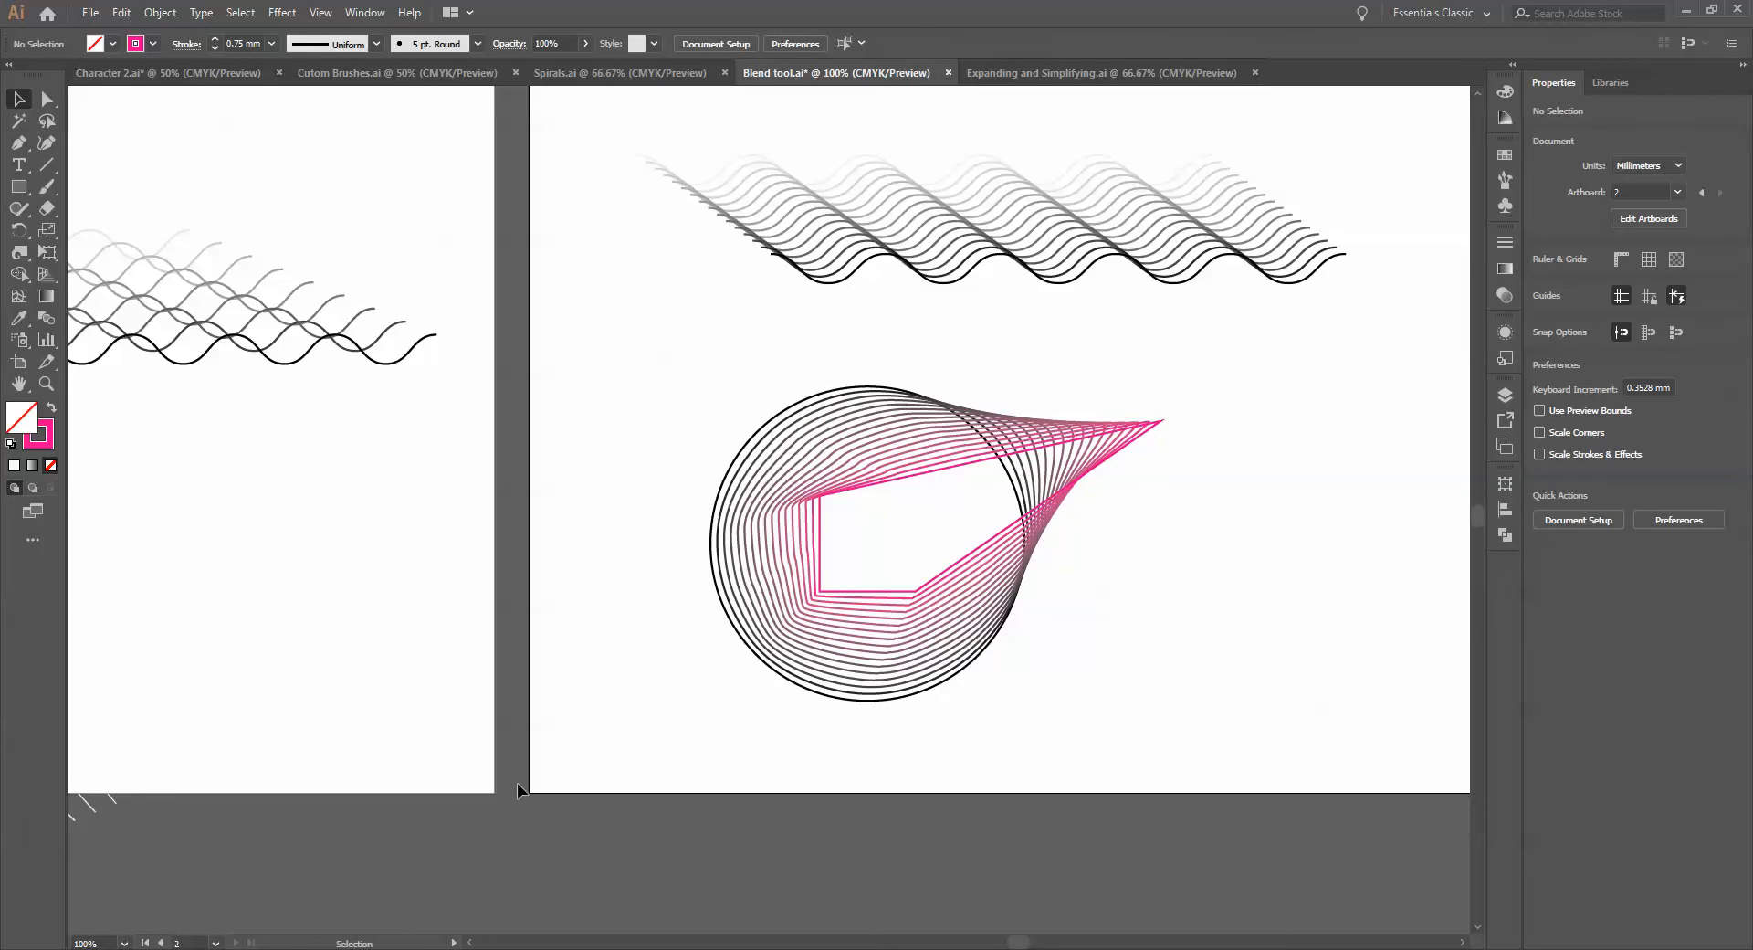